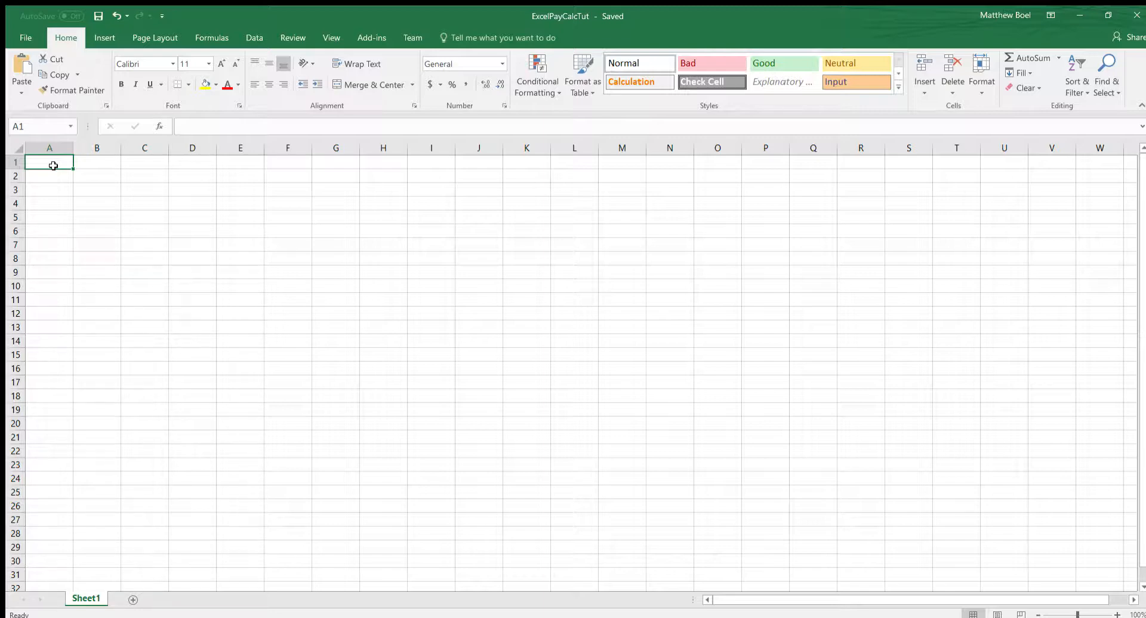
- Enter the headers Date, Day, Shift Start and Shift End in cells A1 to D1
text(Date)
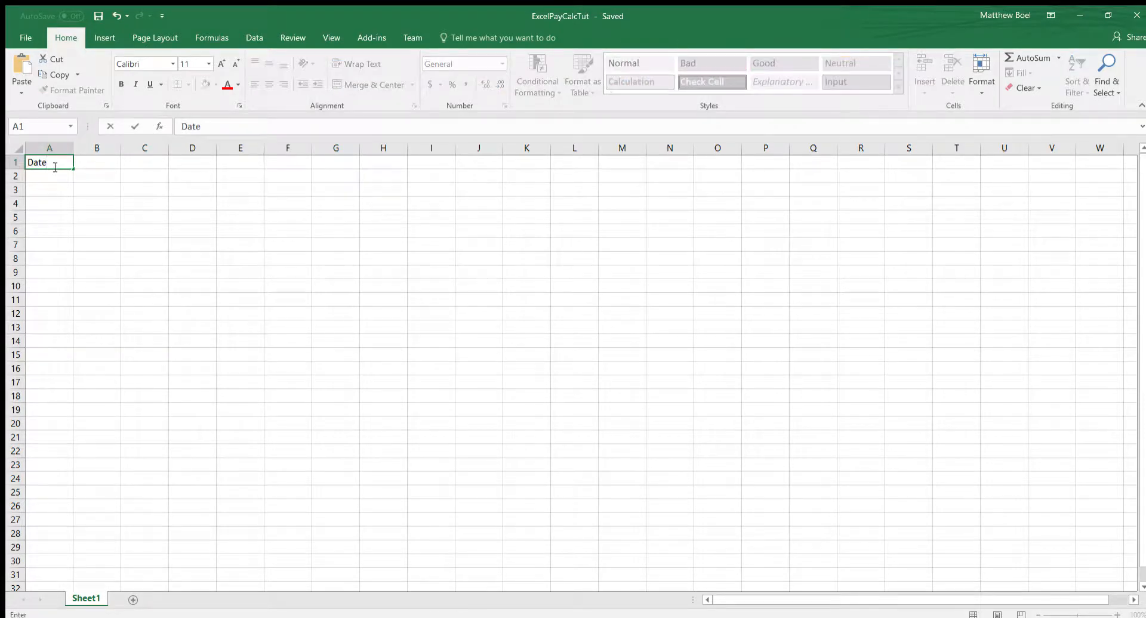
key(Tab)
text(Day)
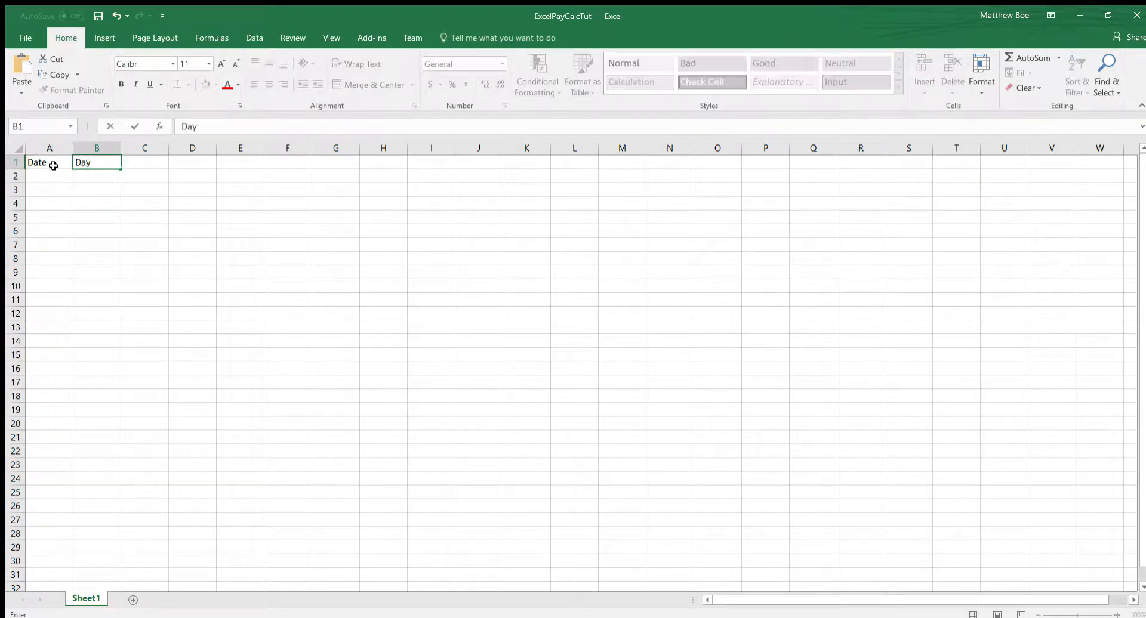
key(Tab)
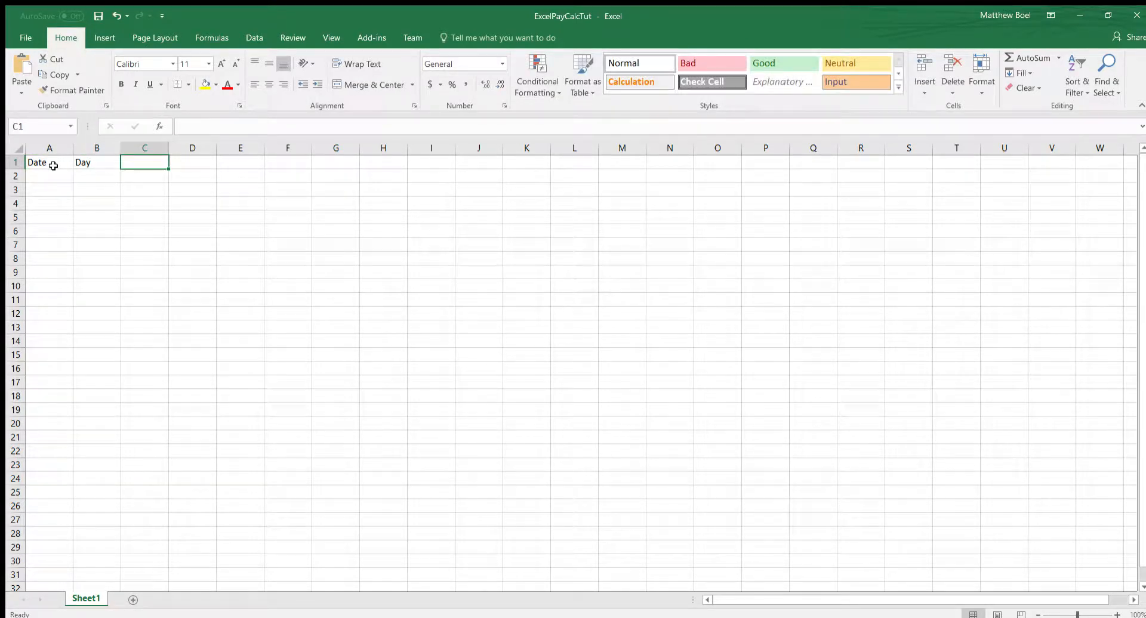
text(Shift Start)
key(Tab)
text(Shift End)
key(Tab)
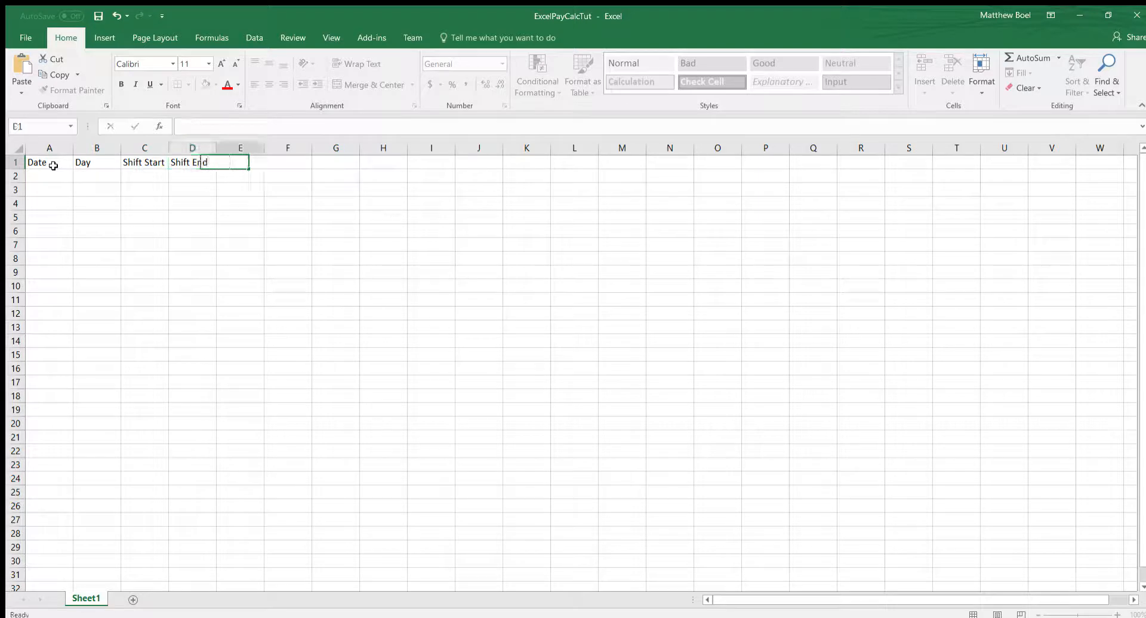
- Add the headers Unpaid Break in E1 and Hours Worked in F1
text(Break)
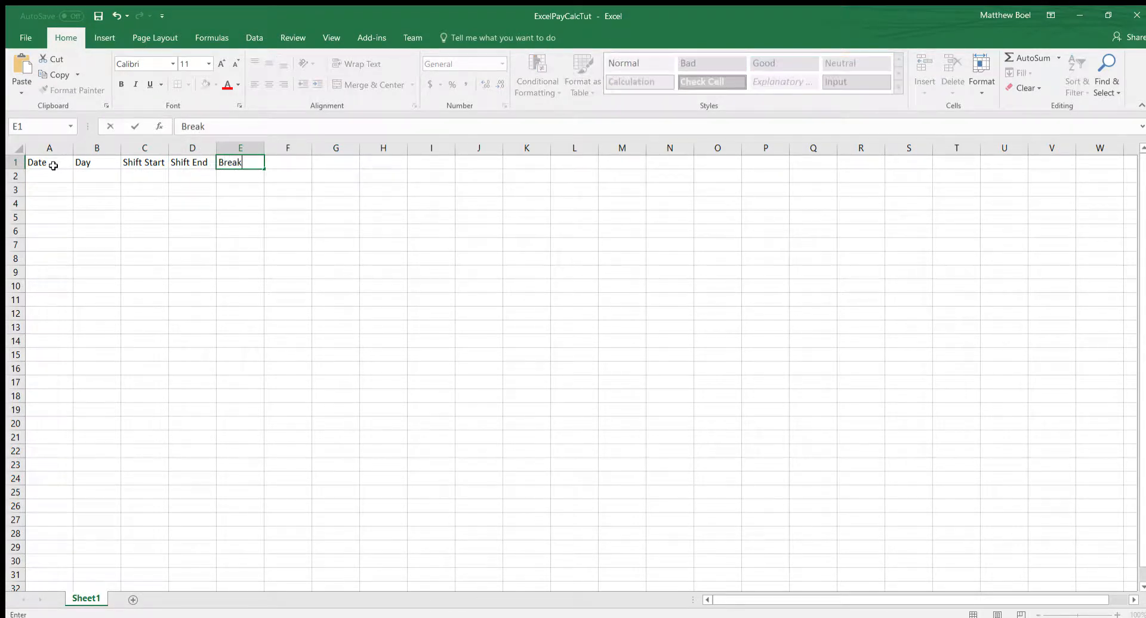
key(BackSpace)
key(BackSpace)
key(BackSpace)
key(BackSpace)
key(BackSpace)
text(Unpaid Break)
key(Tab)
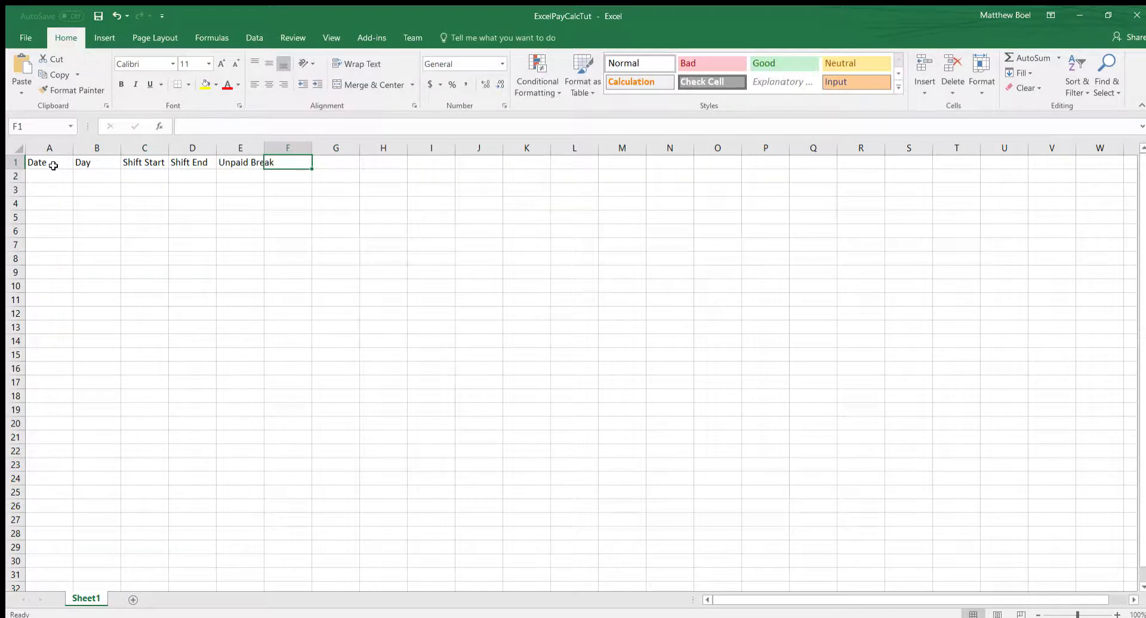
text(Hours Wo)
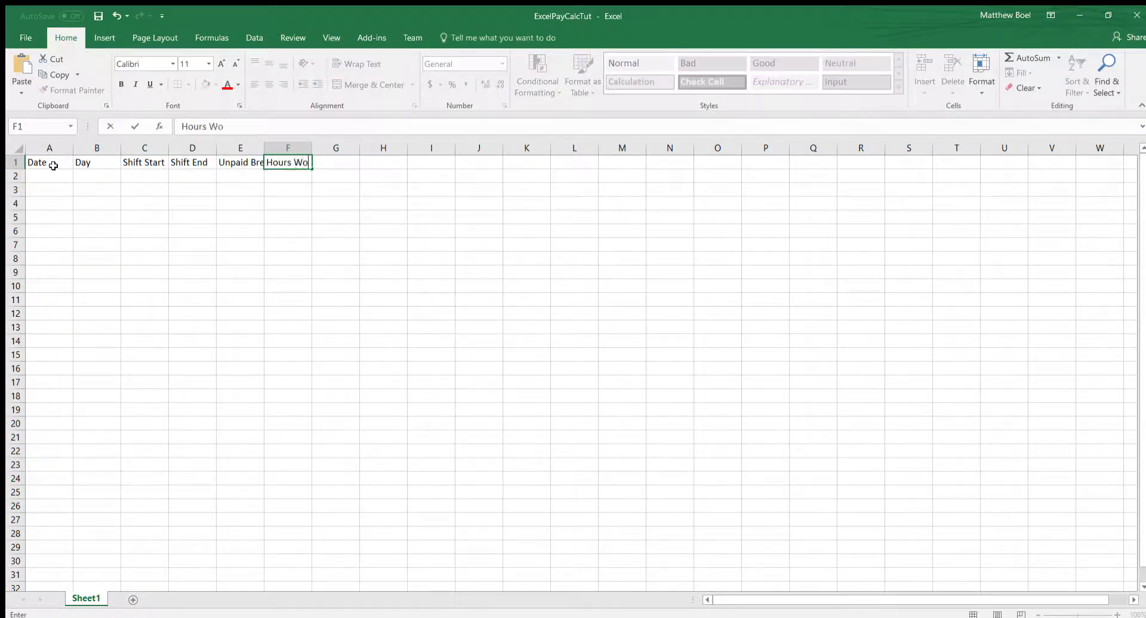
text(rked)
key(Tab)
- Add the headers Hourly Rate in G1 and Gross Pay in H1
text(Houlr)
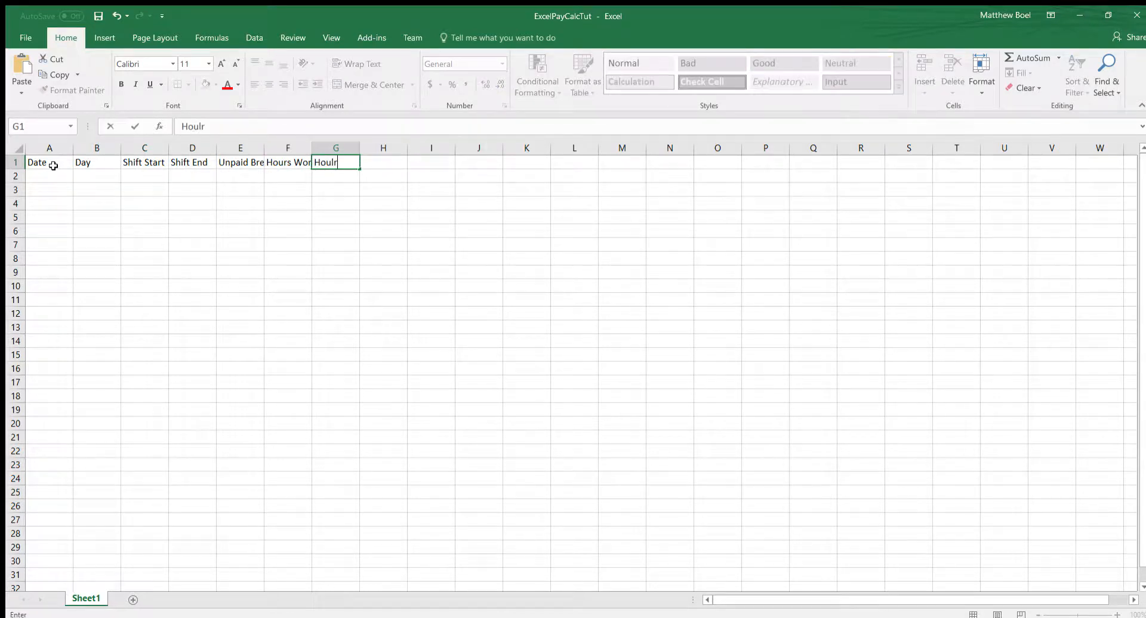
key(BackSpace)
key(BackSpace)
text(rly Rate)
key(Tab)
text(Gross Pay)
key(Tab)
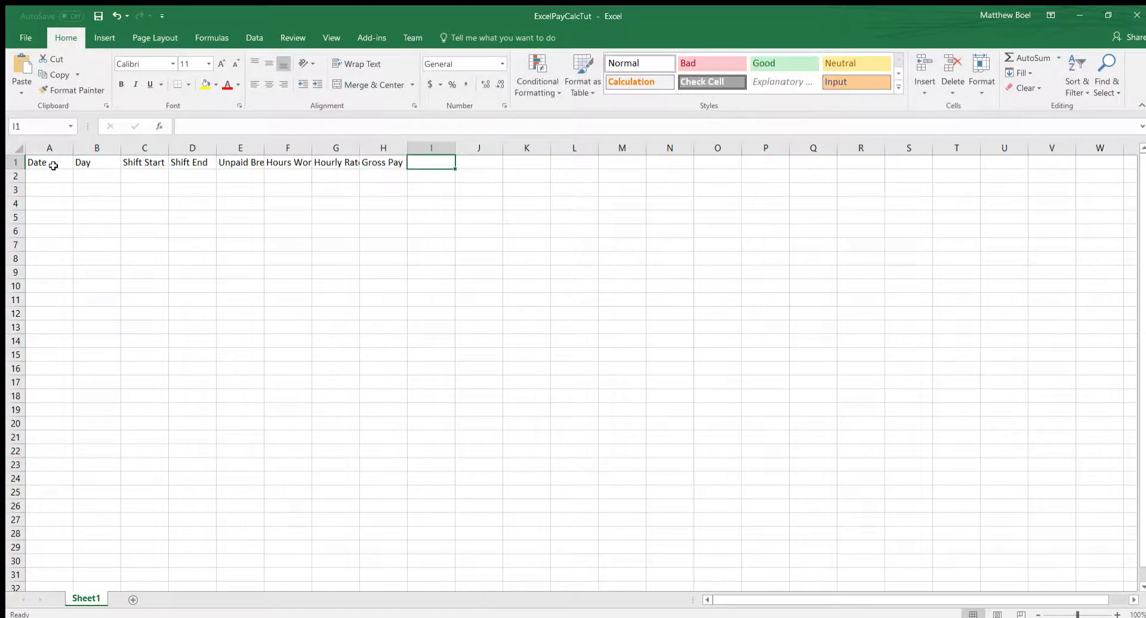
- Add the deduction headers Fed Tax, Social and Medicare in cells I1 to K1
text(Fed Tax)
key(Tab)
text(Social)
key(Tab)
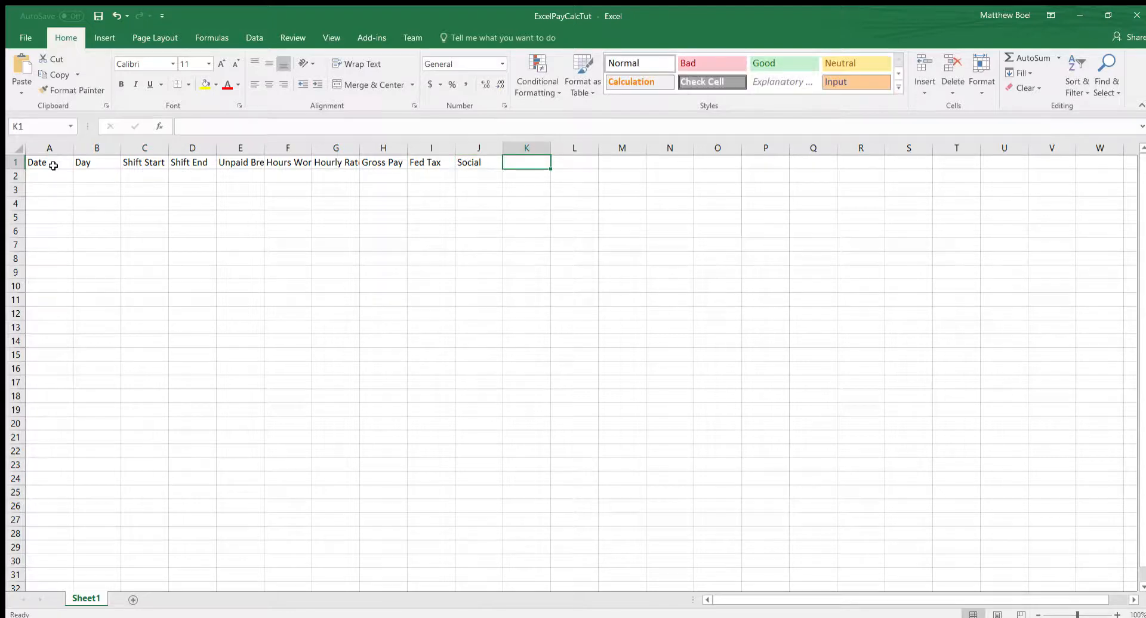
text(Medicare)
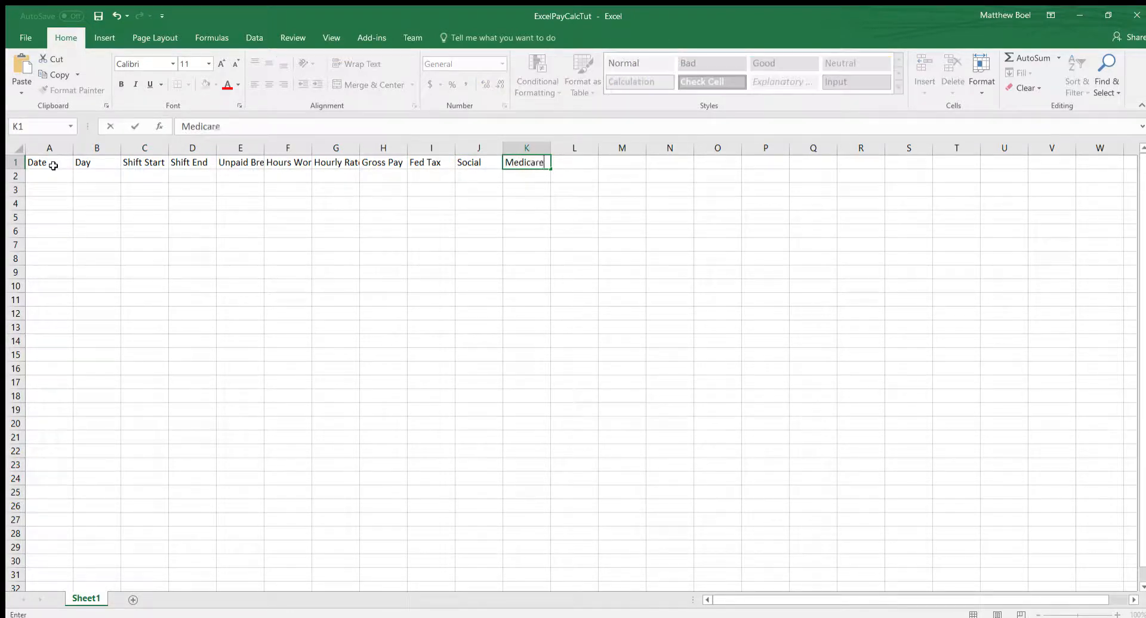
key(Tab)
- Add the headers State Tax in L1 and Net Pay in M1
text(UT)
key(BackSpace)
text(S)
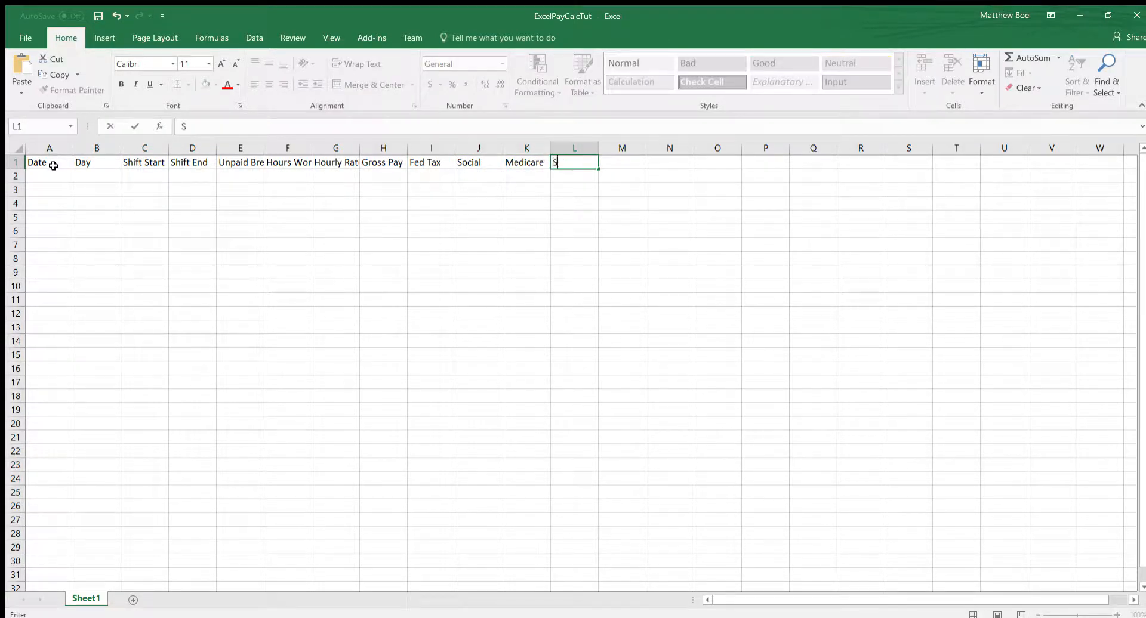
text(tate Tax)
key(Tab)
text(Net Pay)
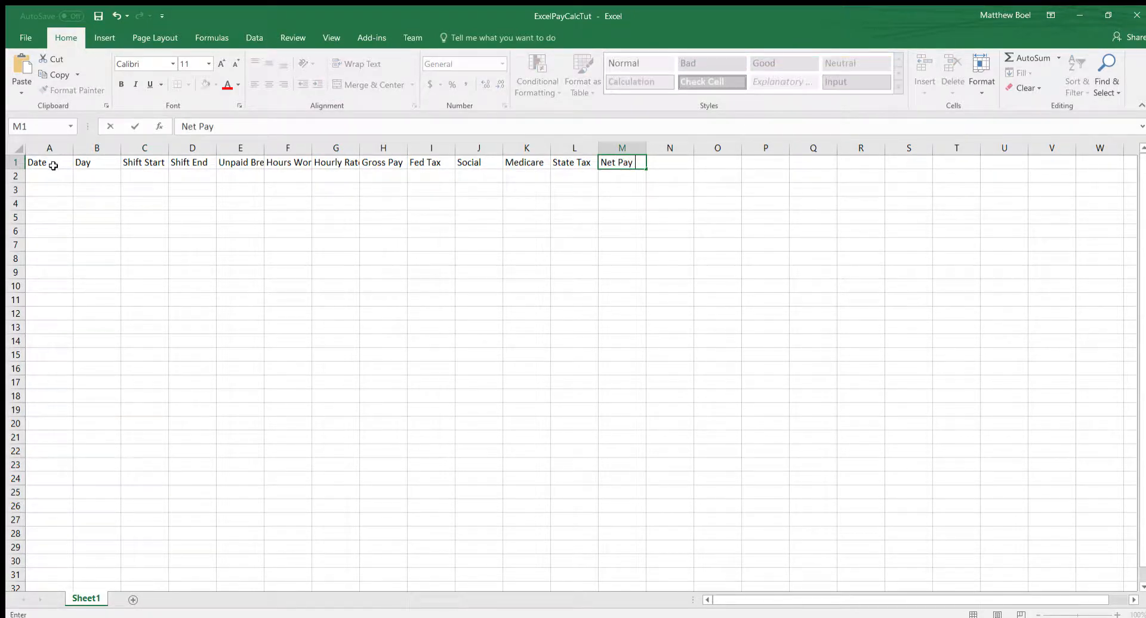
key(Tab)
- Add the headers Average Gross Daily in N1 and Average Net Daily in O1
text(Average )
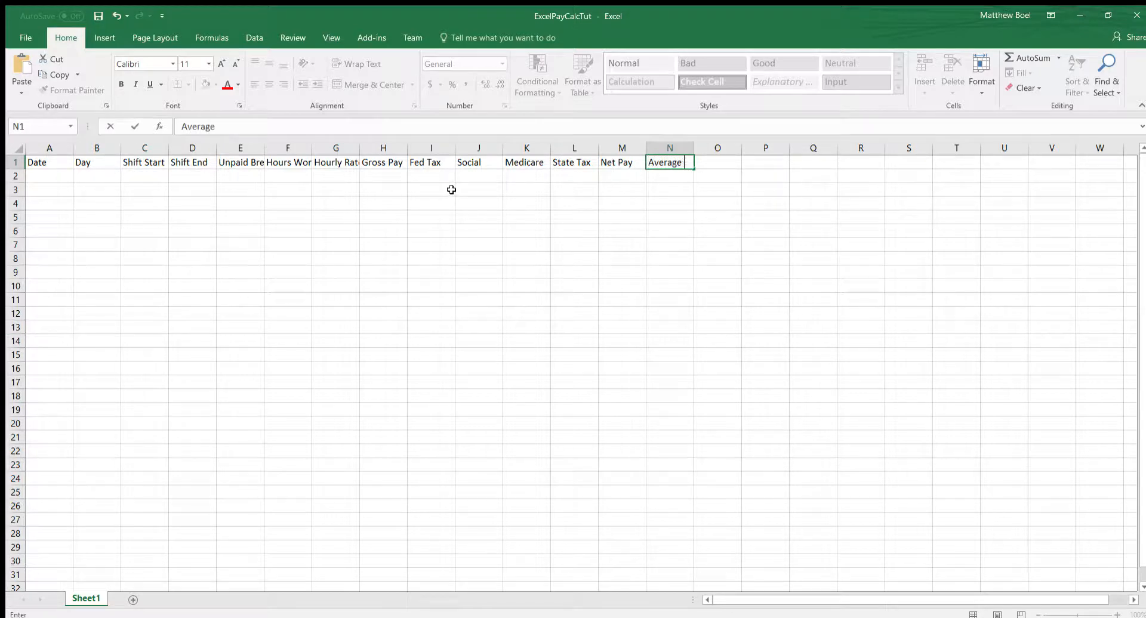
text(Gross Daily)
key(Tab)
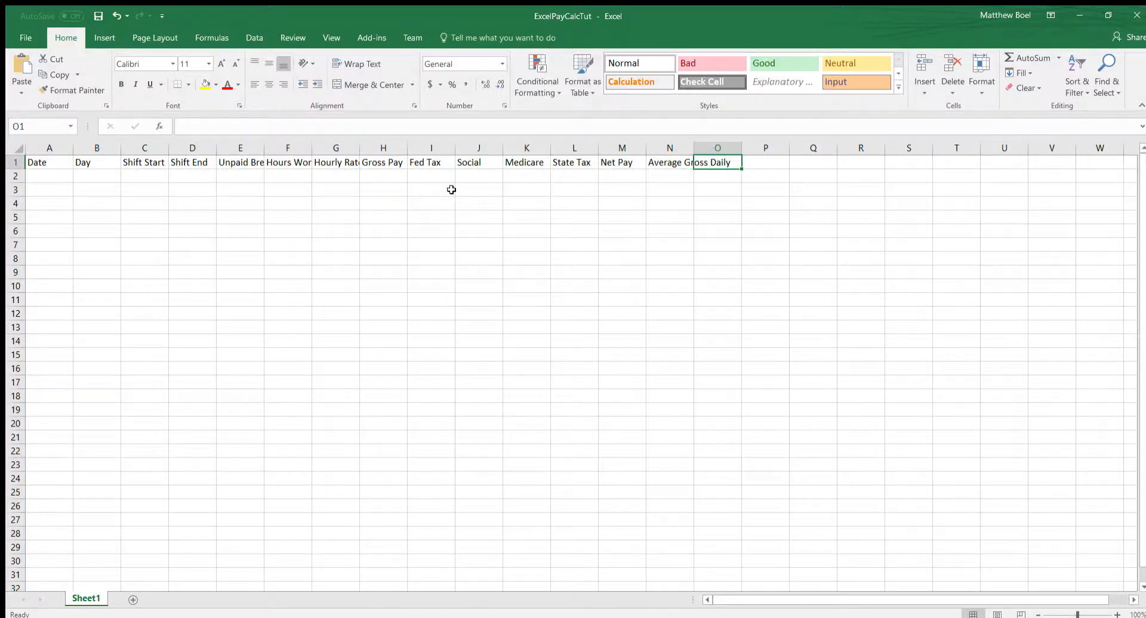
text(Average Net Daily)
key(Tab)
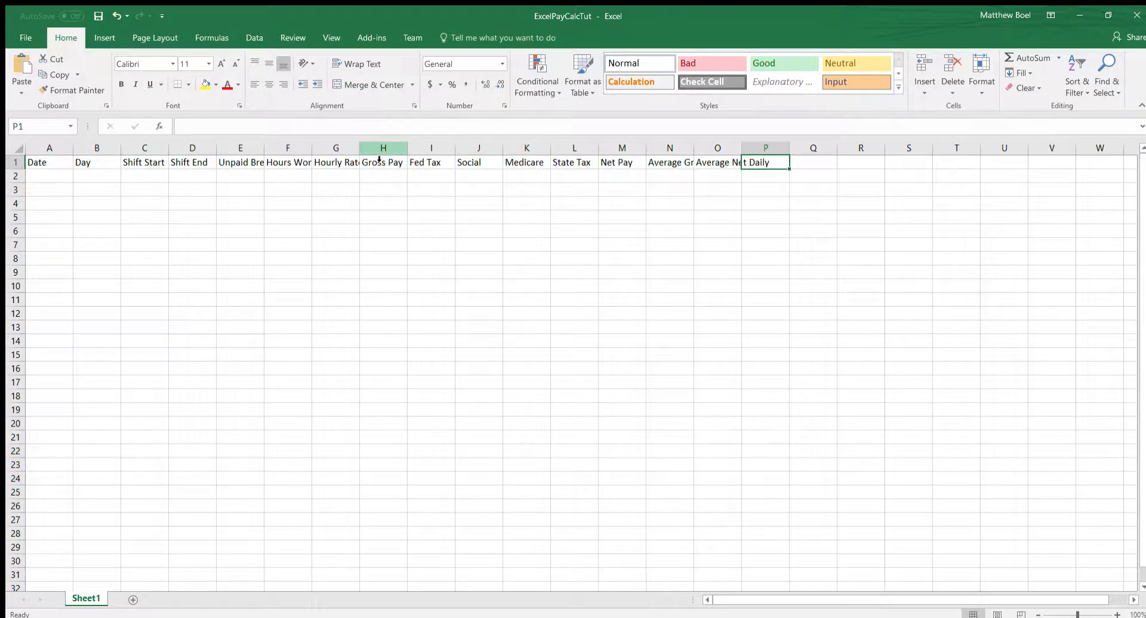
- Widen columns E, F, G, N and O so their header texts fit completely
drag(359, 149, 366, 149)
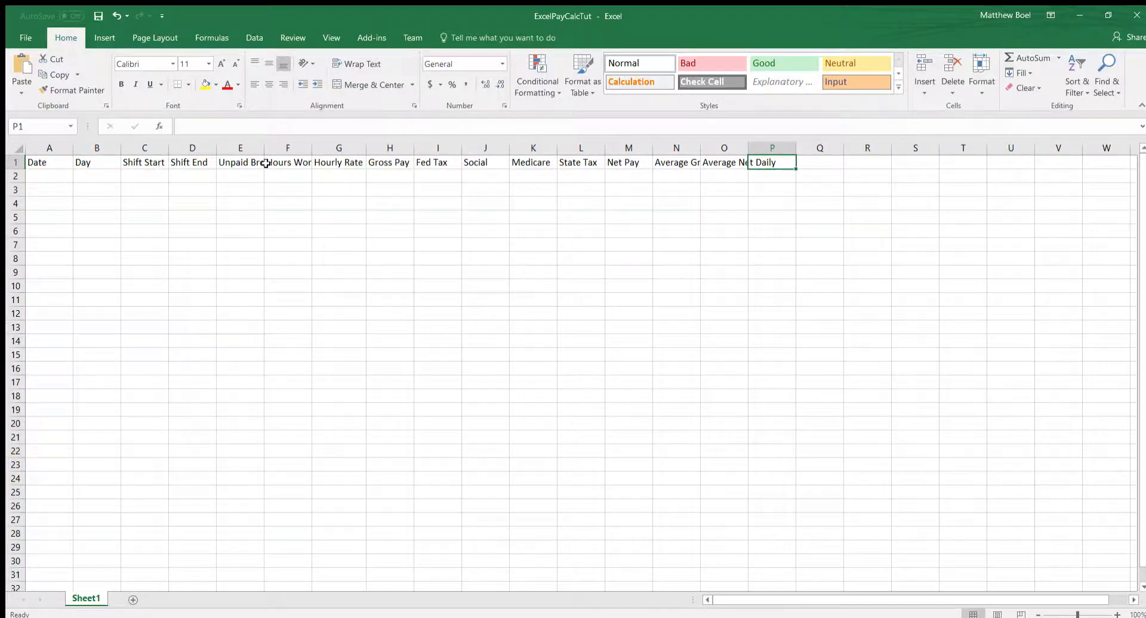
click(302, 148)
double_click(310, 151)
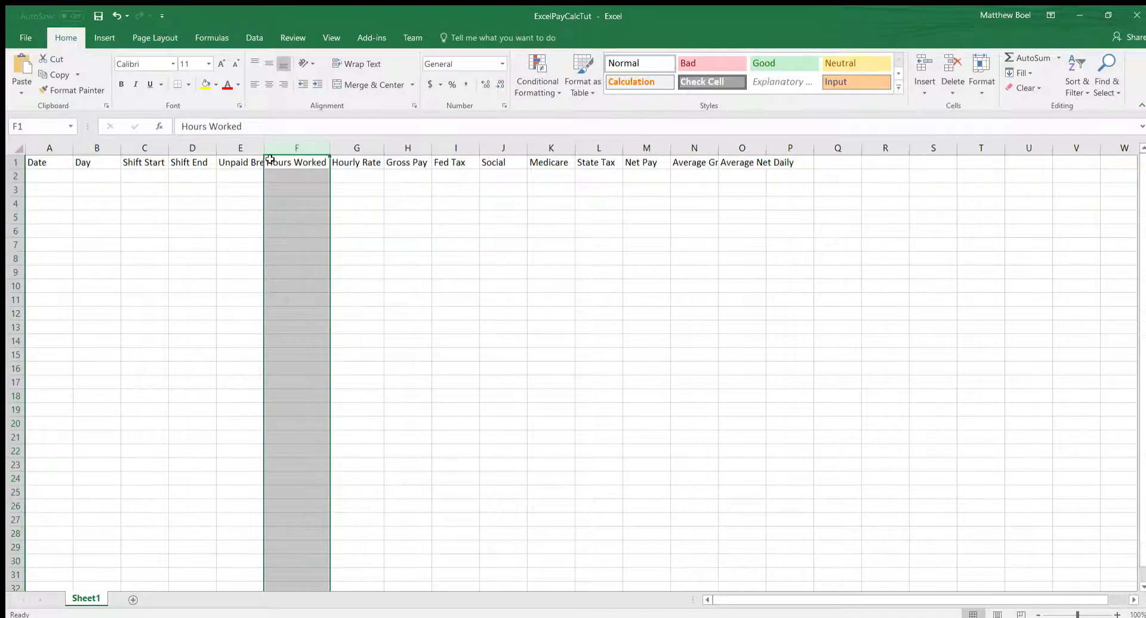
double_click(264, 152)
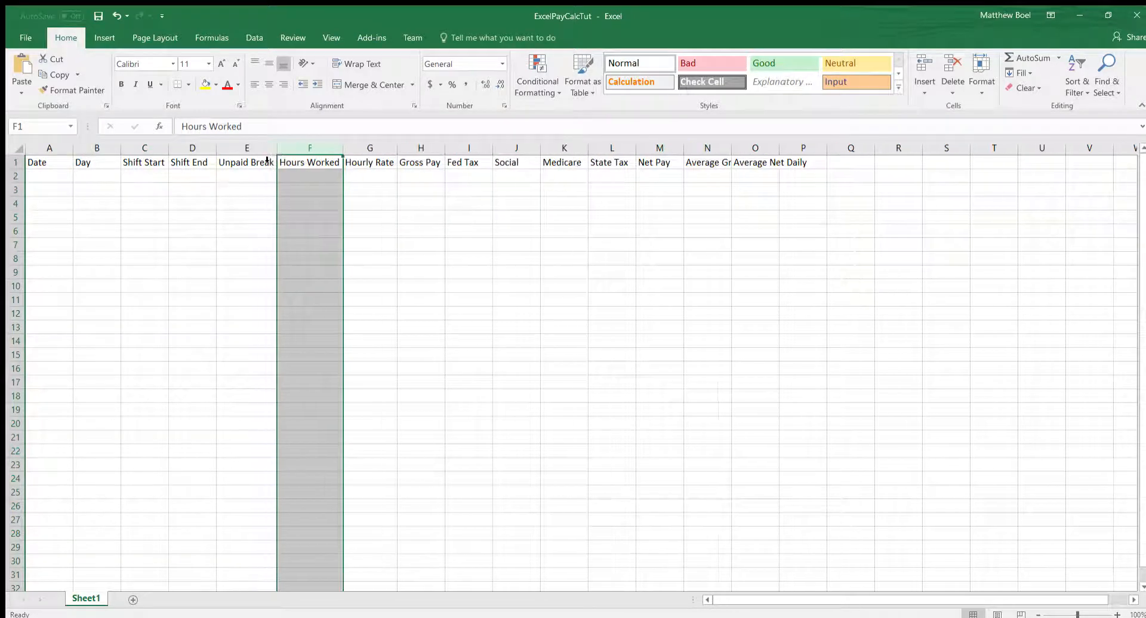
double_click(731, 153)
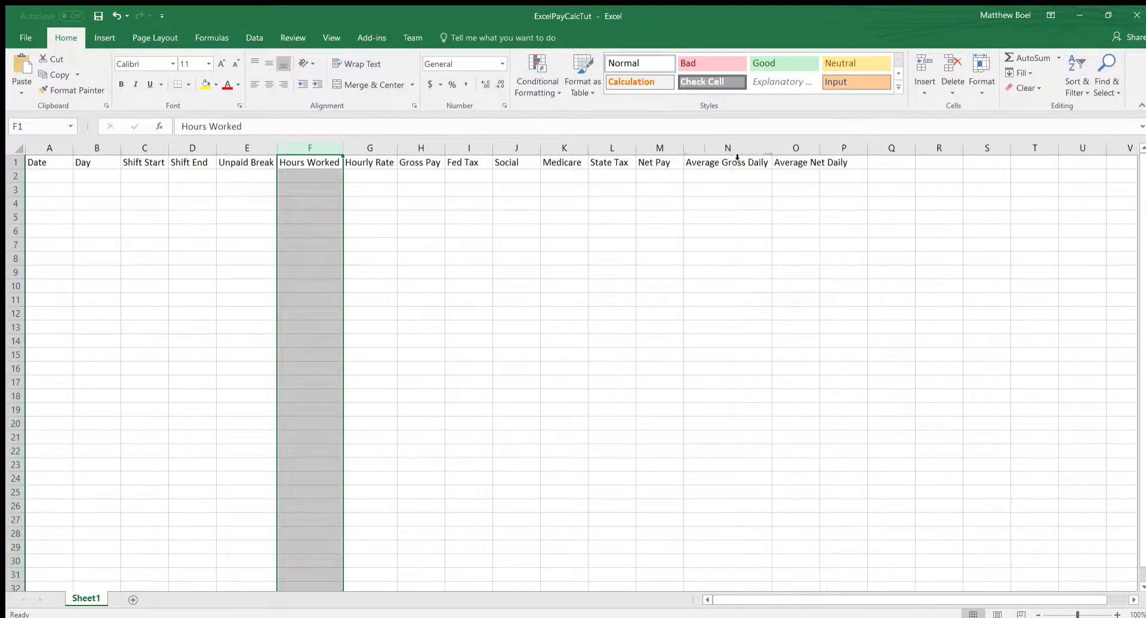
double_click(827, 157)
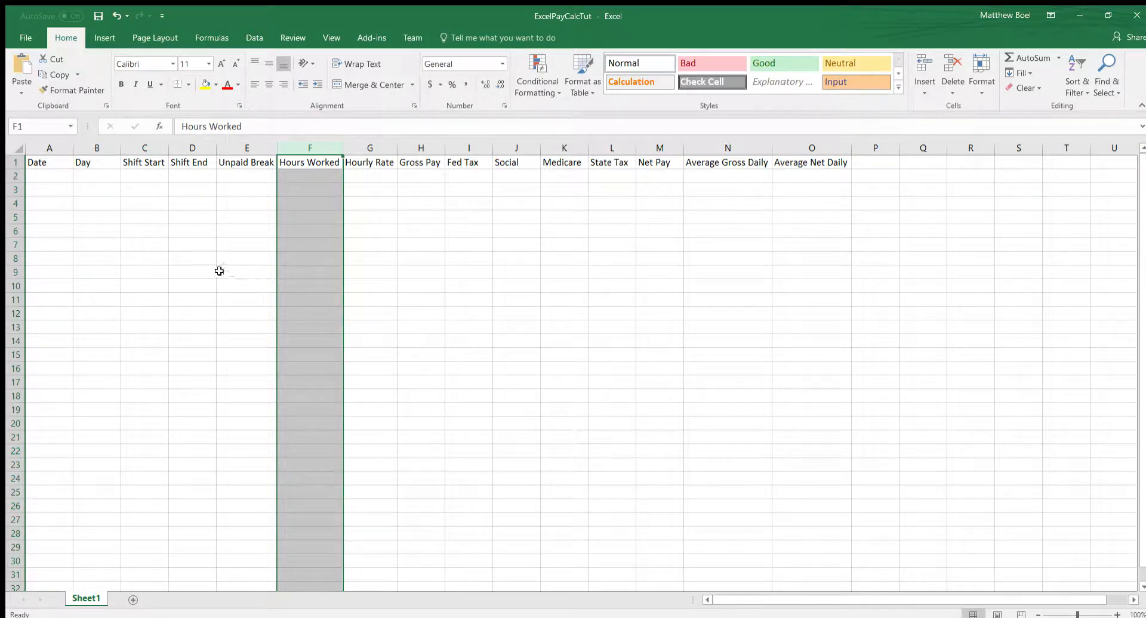
- Enter the date 9/18/2017 in A2 and fill the daily series down to A14
click(60, 187)
click(58, 176)
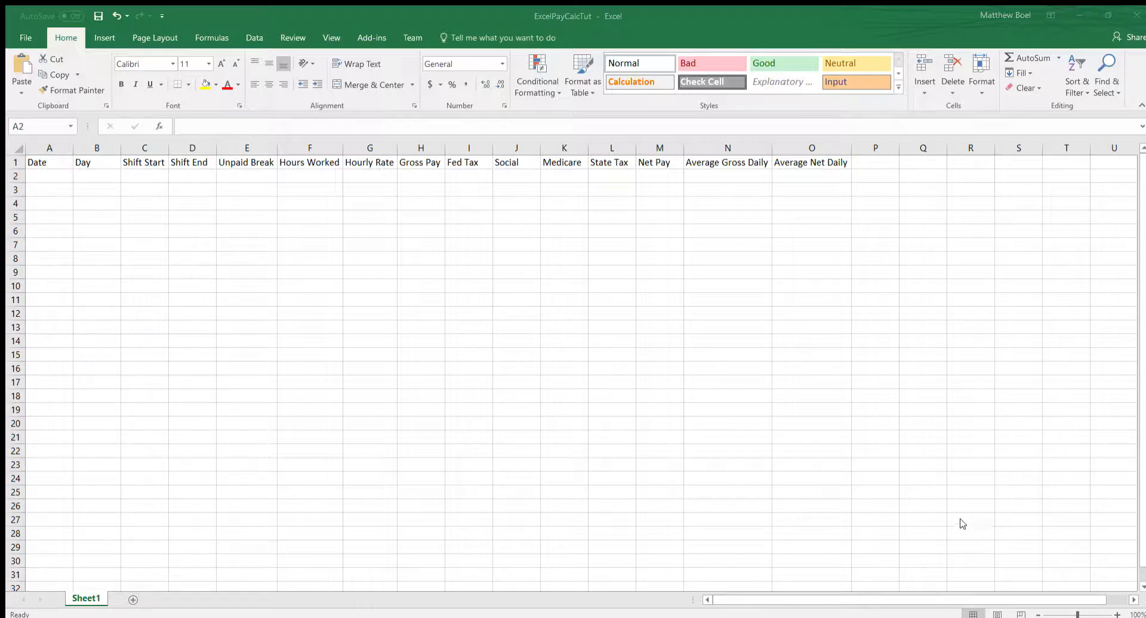
click(57, 173)
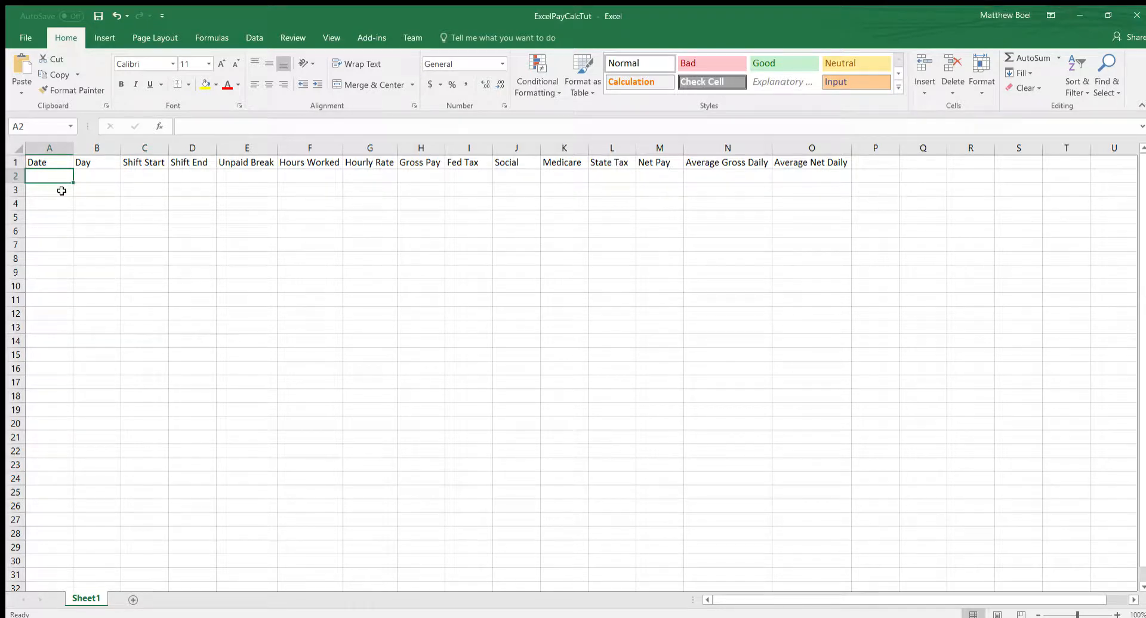
text(9/)
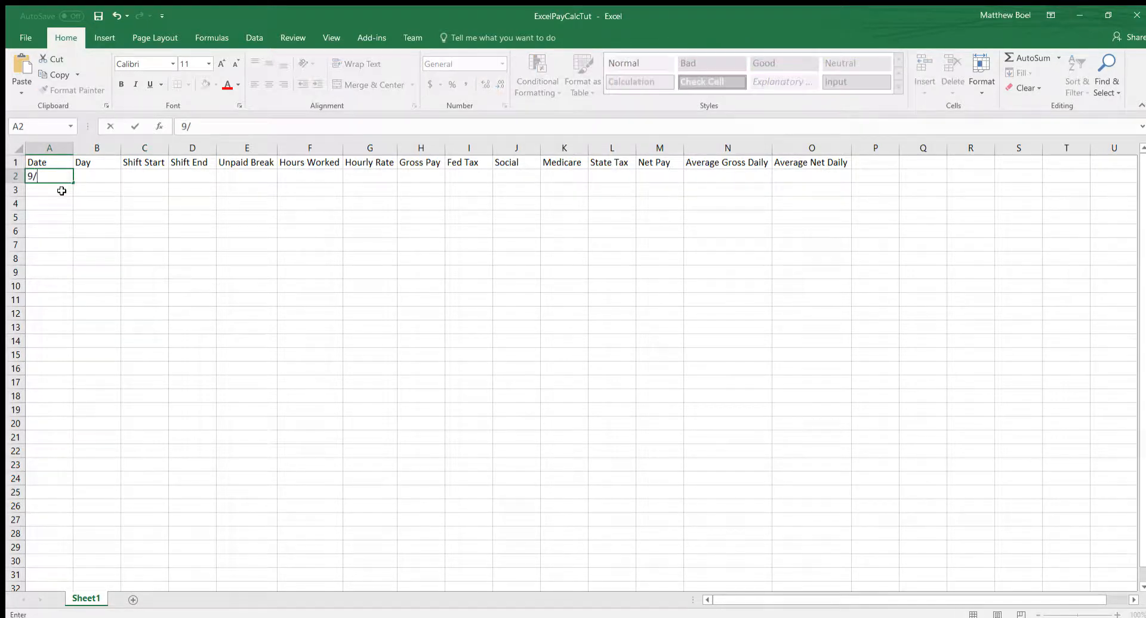
text(18/2017)
key(Return)
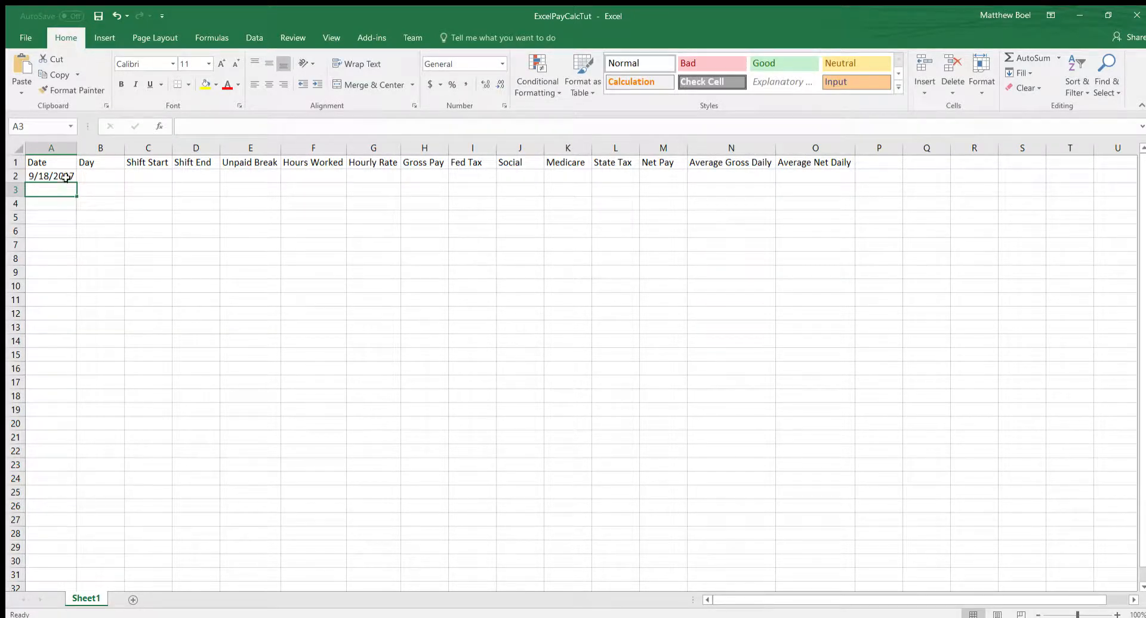
click(67, 176)
drag(77, 183, 69, 342)
- Enter Monday in B2 and fill the weekday series down to B15
click(105, 179)
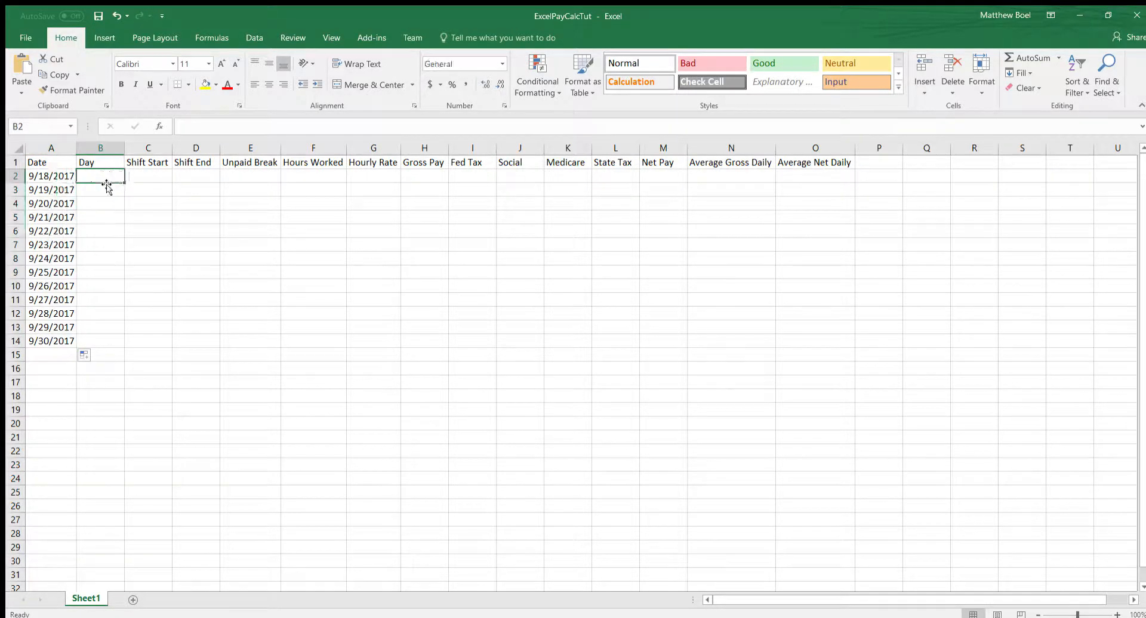
text(Mond)
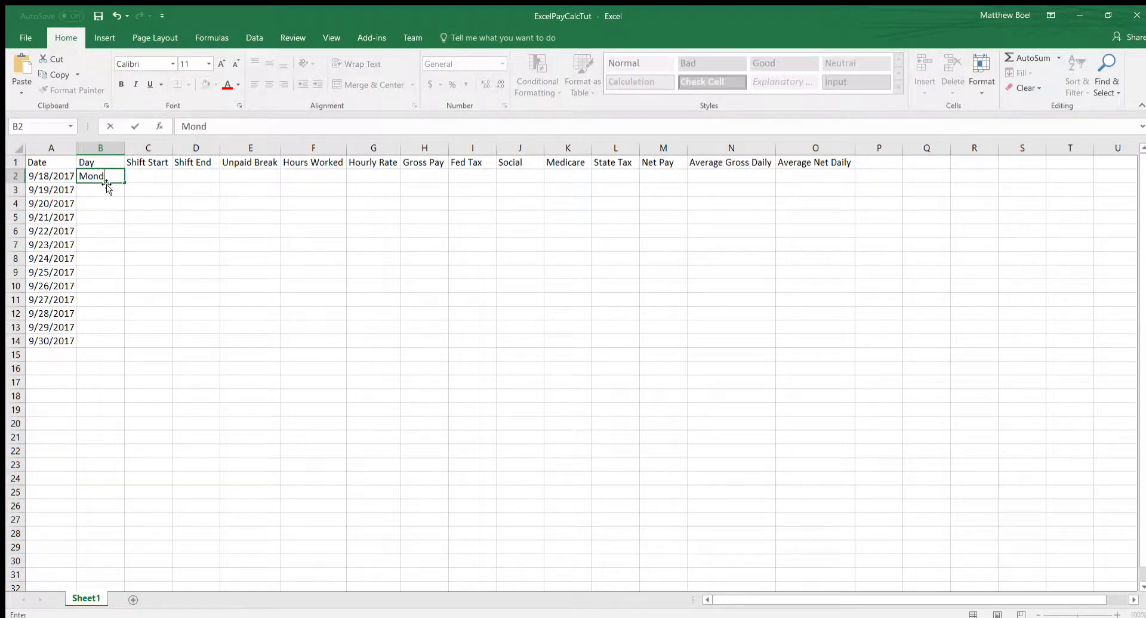
text(ay)
key(Tab)
click(108, 181)
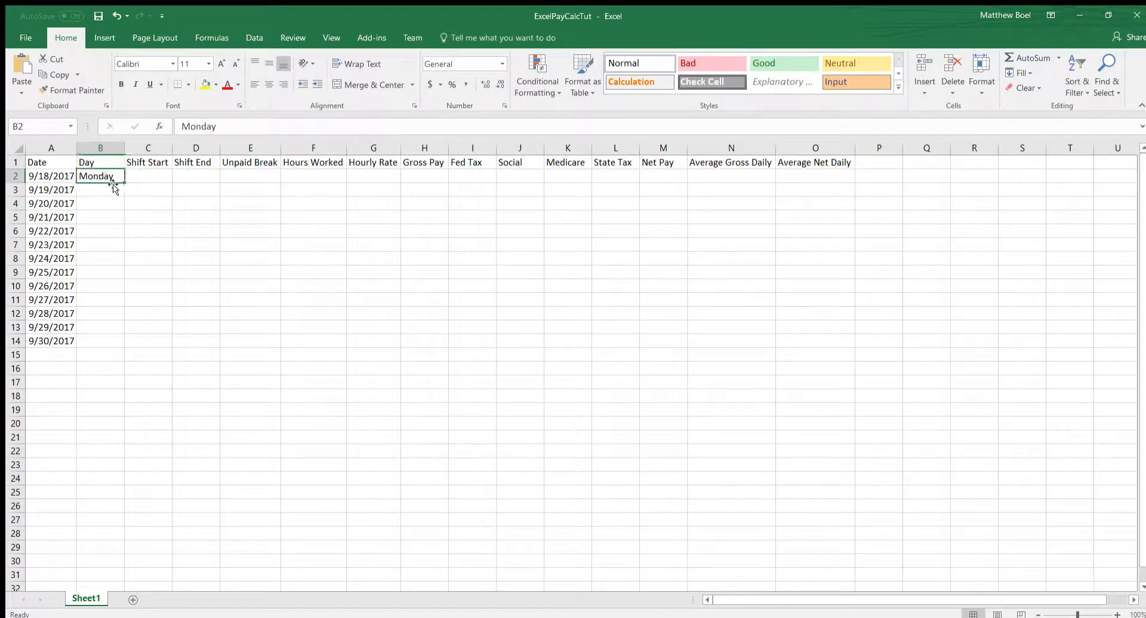
drag(125, 181, 107, 358)
- Extend the date series by one day to A15 and fit the Day column's width to its contents
click(40, 339)
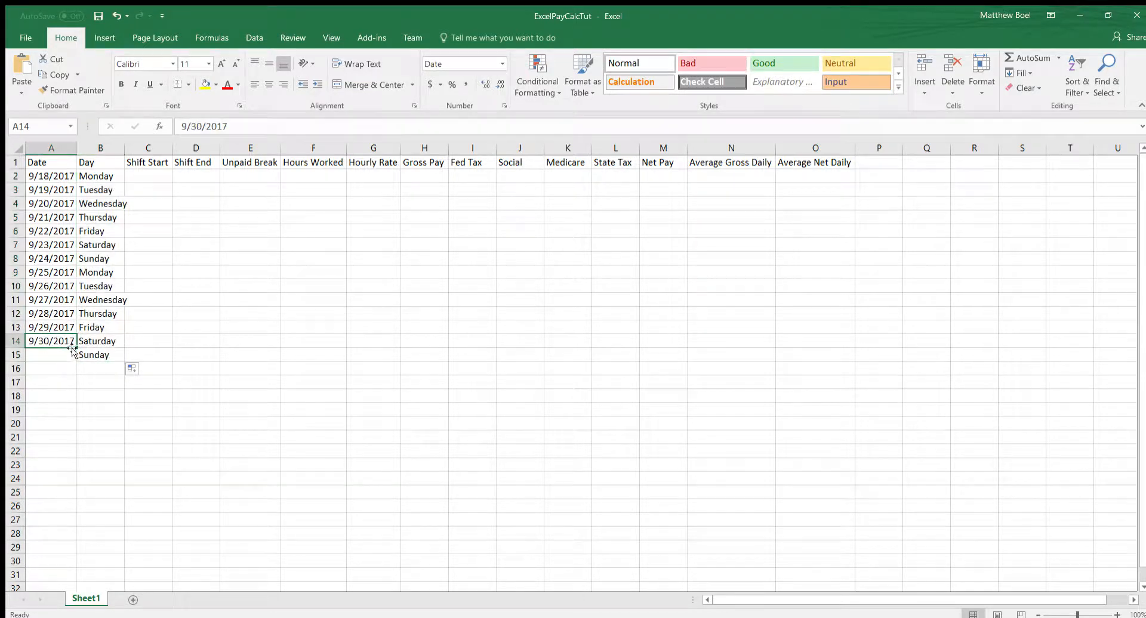
drag(76, 346, 76, 360)
click(126, 164)
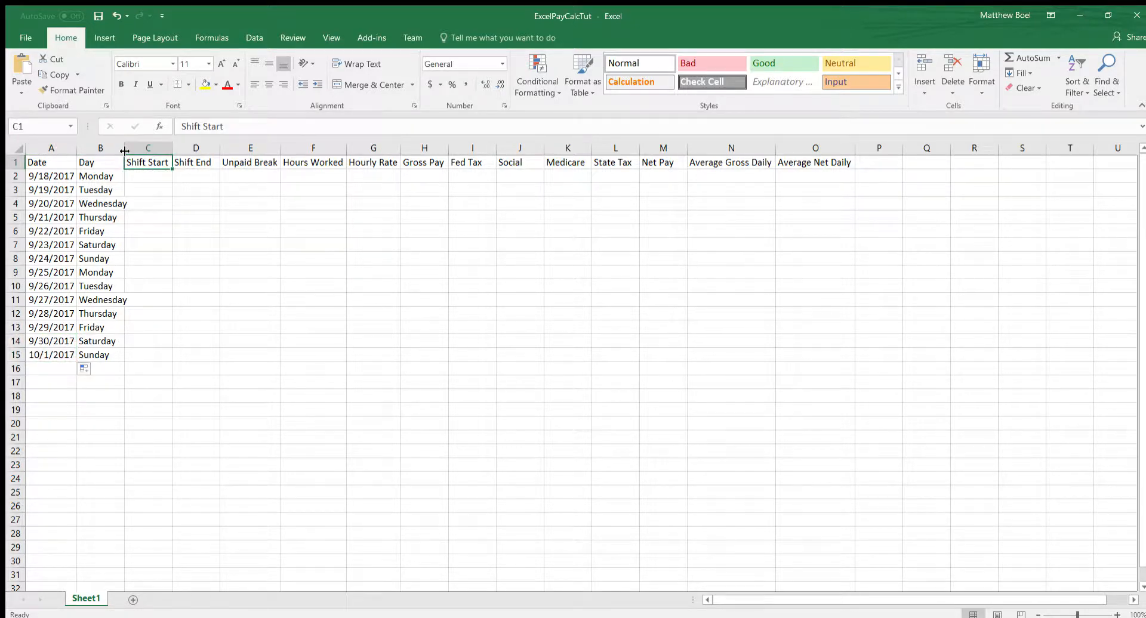
double_click(124, 149)
- Enter 0:00 as the shift start for the first Monday and Tuesday in C2 and C3
click(143, 178)
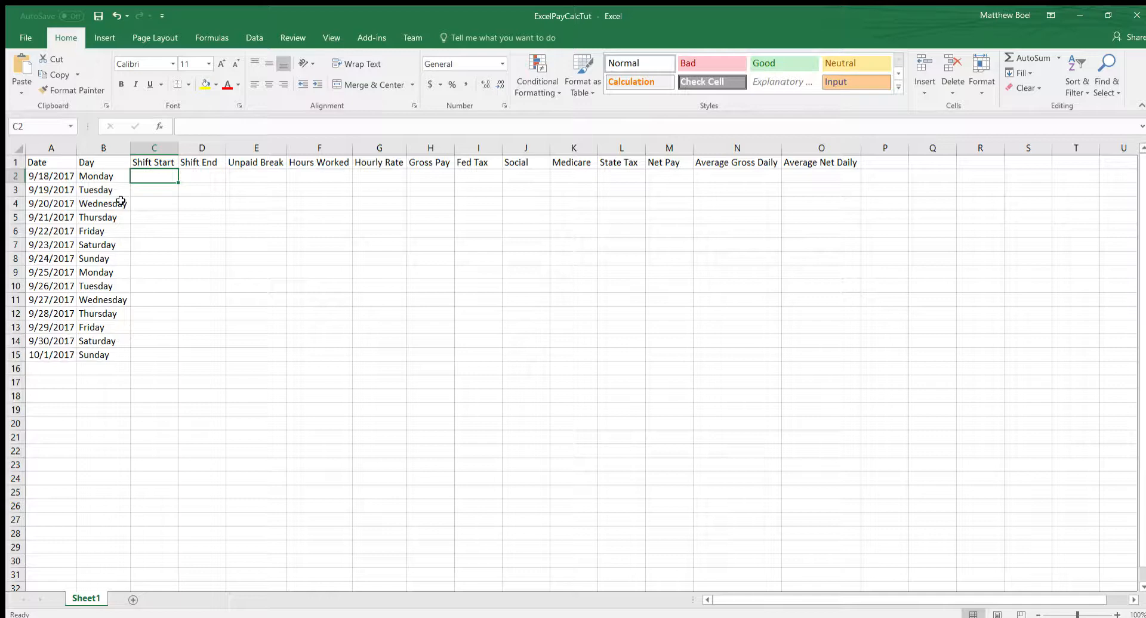
text(0:00)
key(Return)
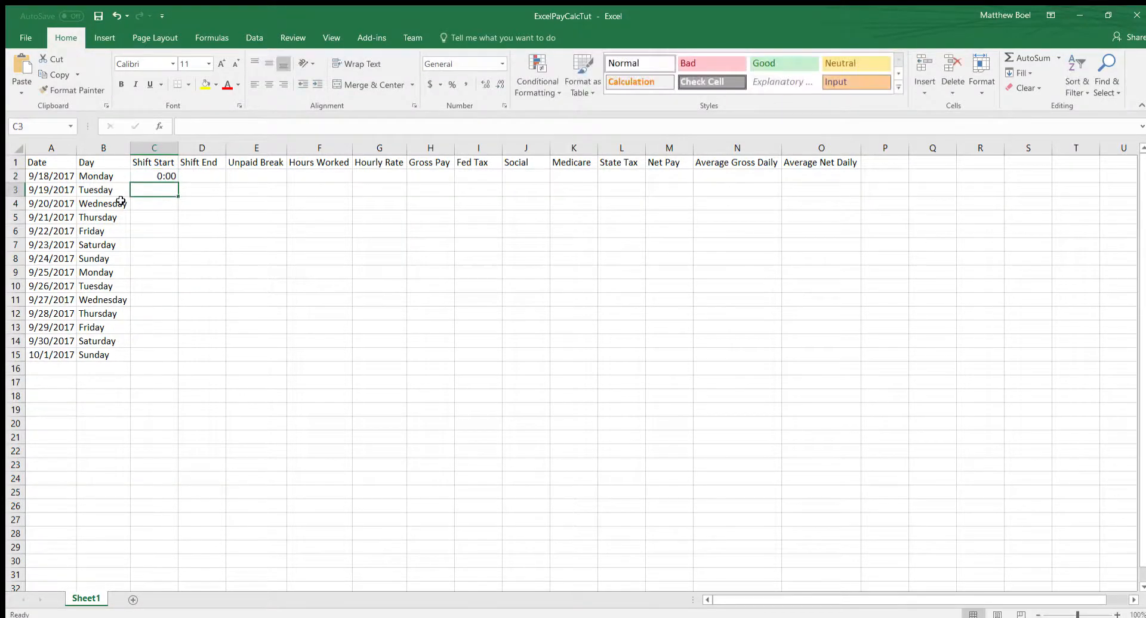
text(0:L00)
key(BackSpace)
key(BackSpace)
key(BackSpace)
text(00)
key(Return)
key(Up)
key(Left)
text(0)
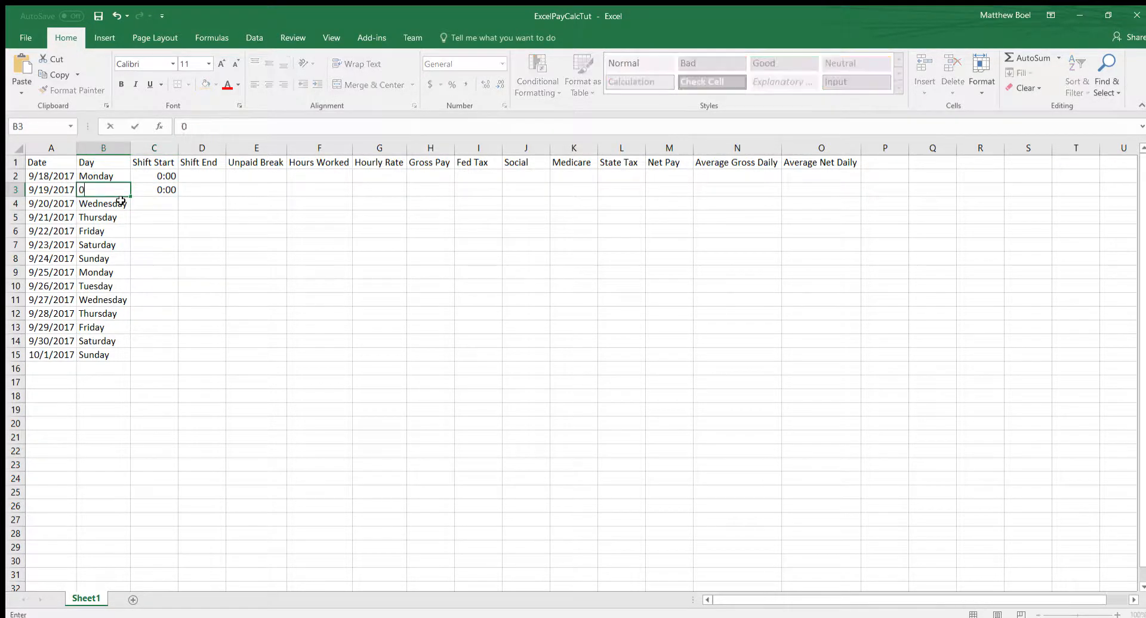
text(:00)
key(Escape)
key(Right)
key(Down)
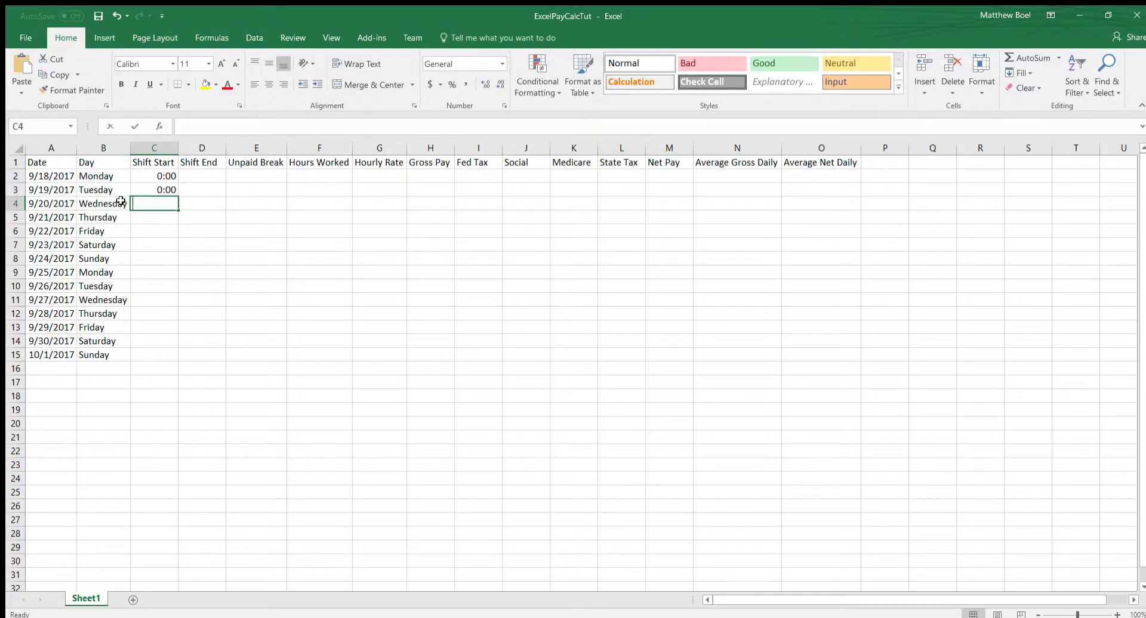
- Enter 0:00 as the shift start for Wednesday, Thursday and Friday in cells C4 to C6
text(0:00)
key(Return)
text(0:00)
key(Return)
text(0:L00)
key(BackSpace)
key(BackSpace)
key(BackSpace)
text(00)
key(Return)
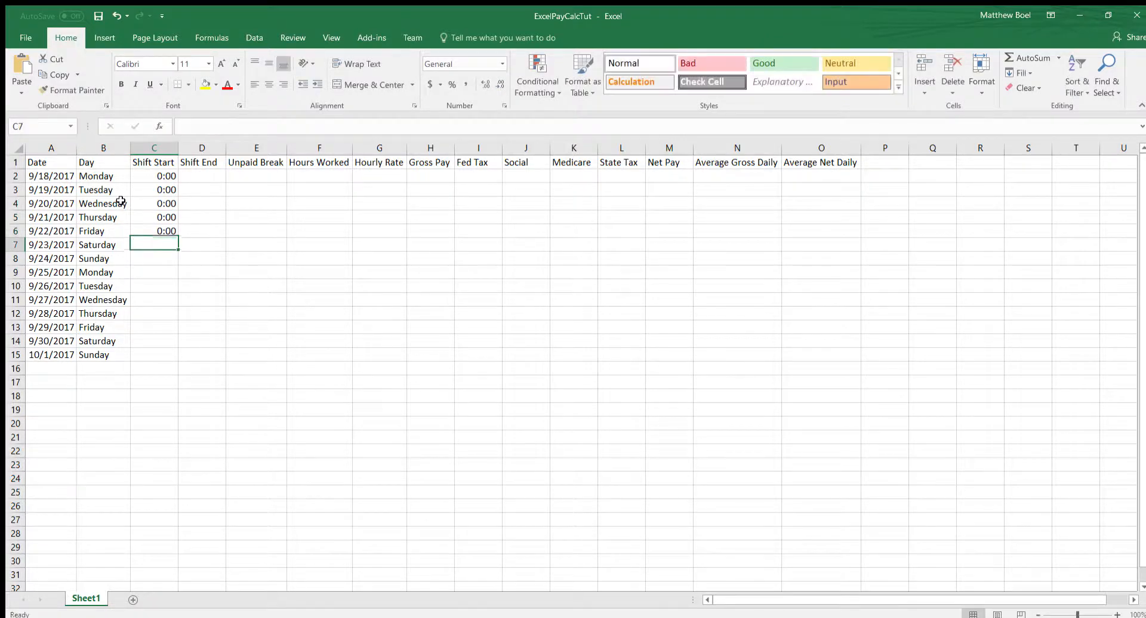
- Enter 0:00 as the shift end for the first Monday in D2
key(Up)
key(Up)
key(Up)
key(Up)
key(Up)
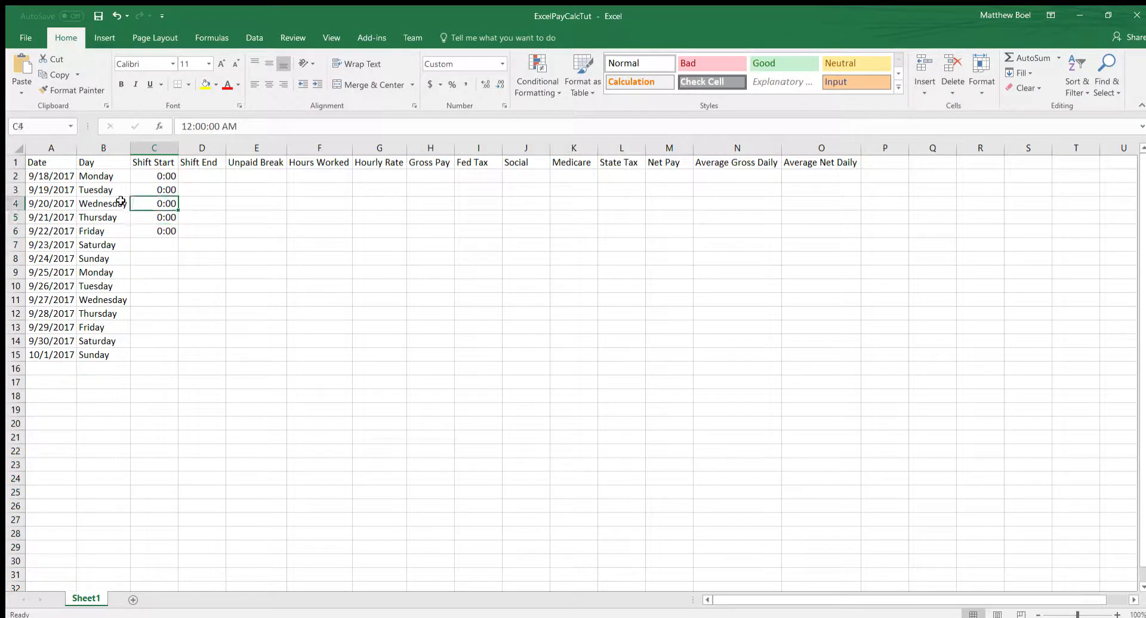
key(Right)
text(0:00)
key(Return)
text(:00)
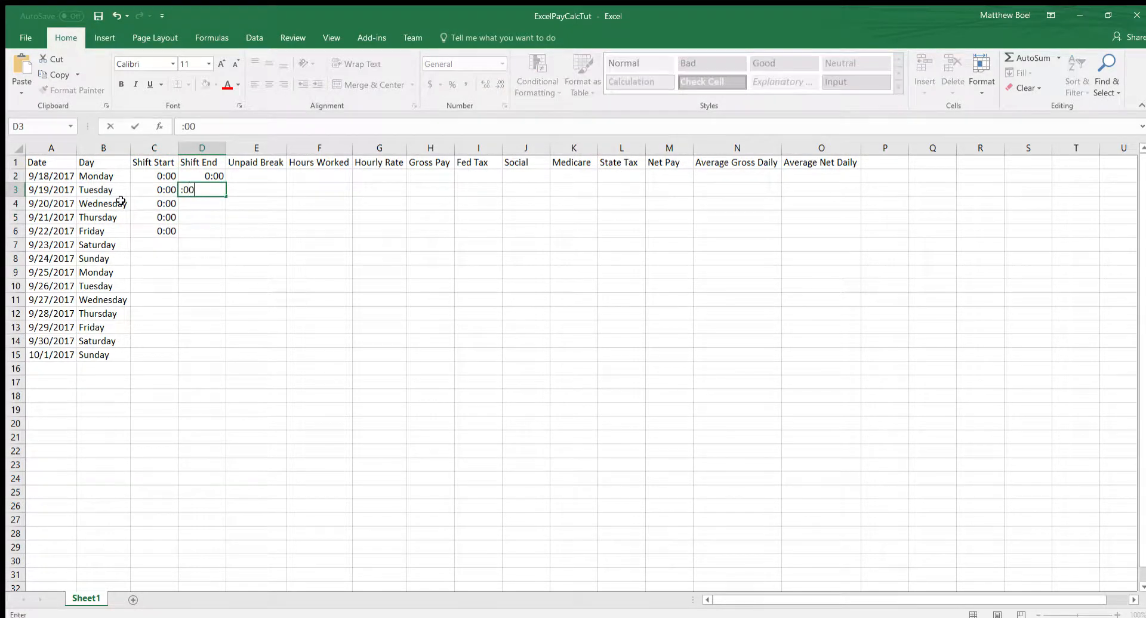
key(Return)
key(Up)
key(Delete)
- Fill the 0:00 shift start and end times from C2:D2 down to row 15
click(150, 178)
shift+click(207, 179)
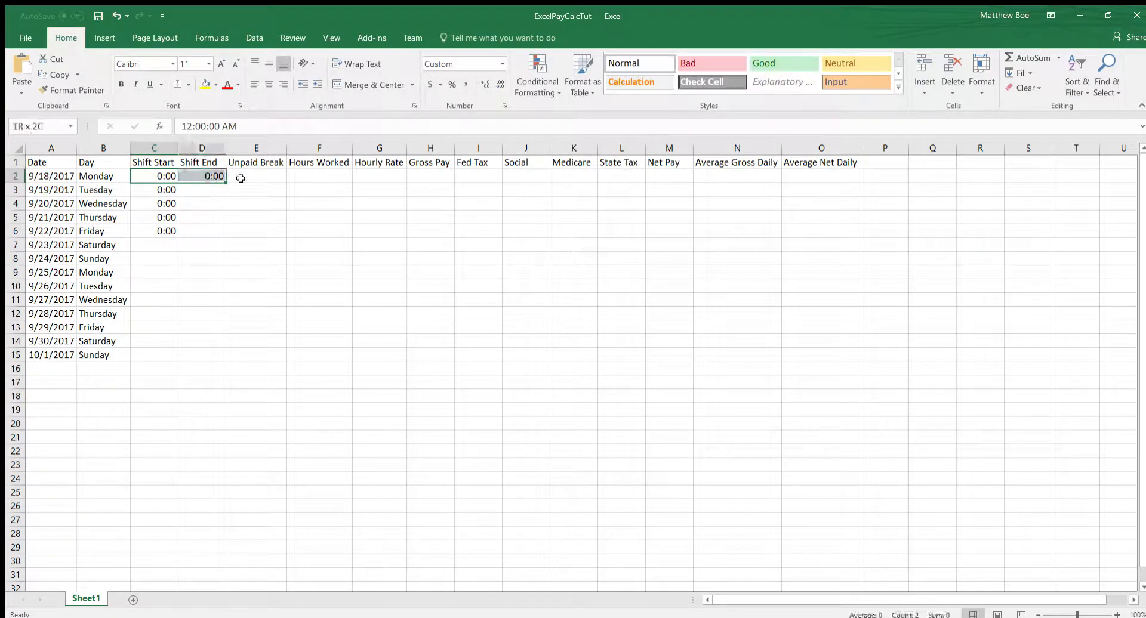
drag(225, 182, 206, 360)
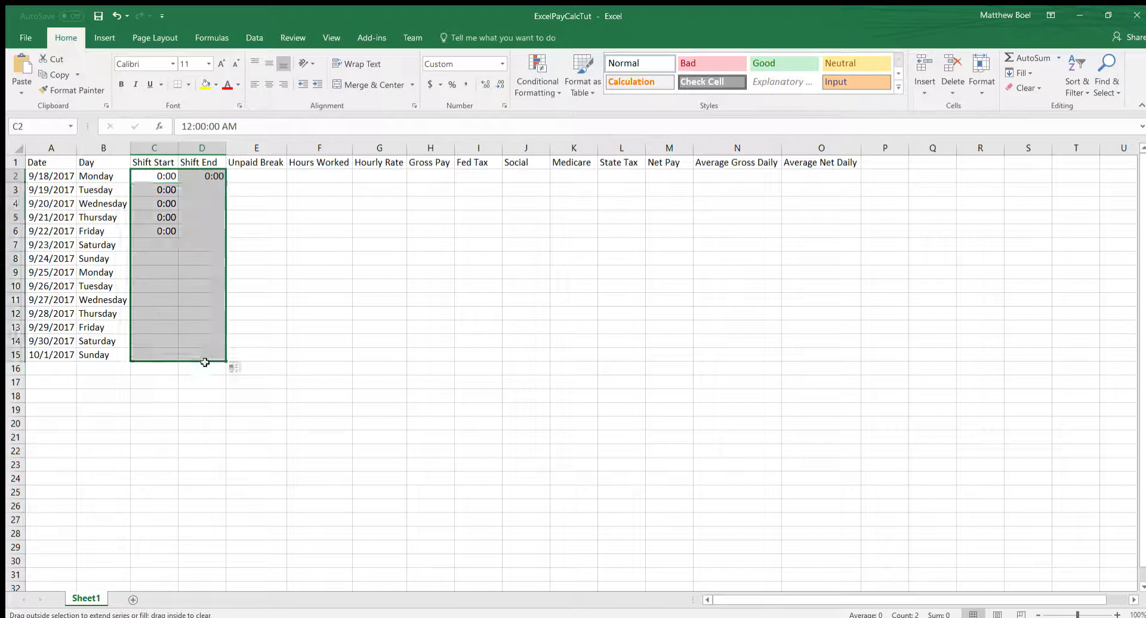
- Enter 0:00 as the unpaid break in E2 and fill it down to E15
click(262, 176)
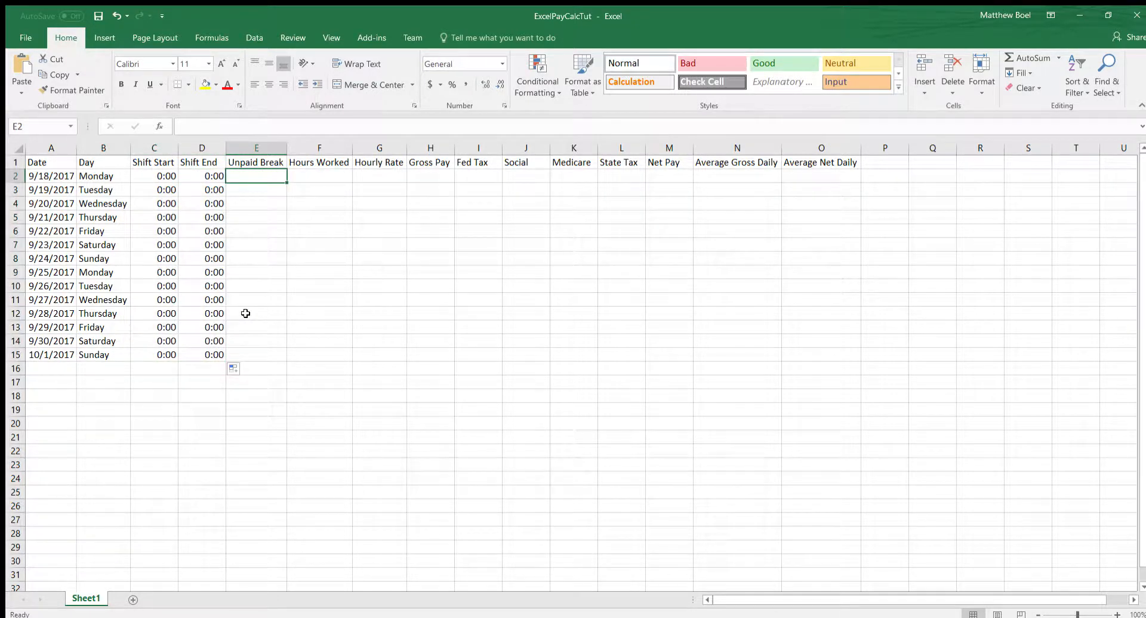
text(0:0)
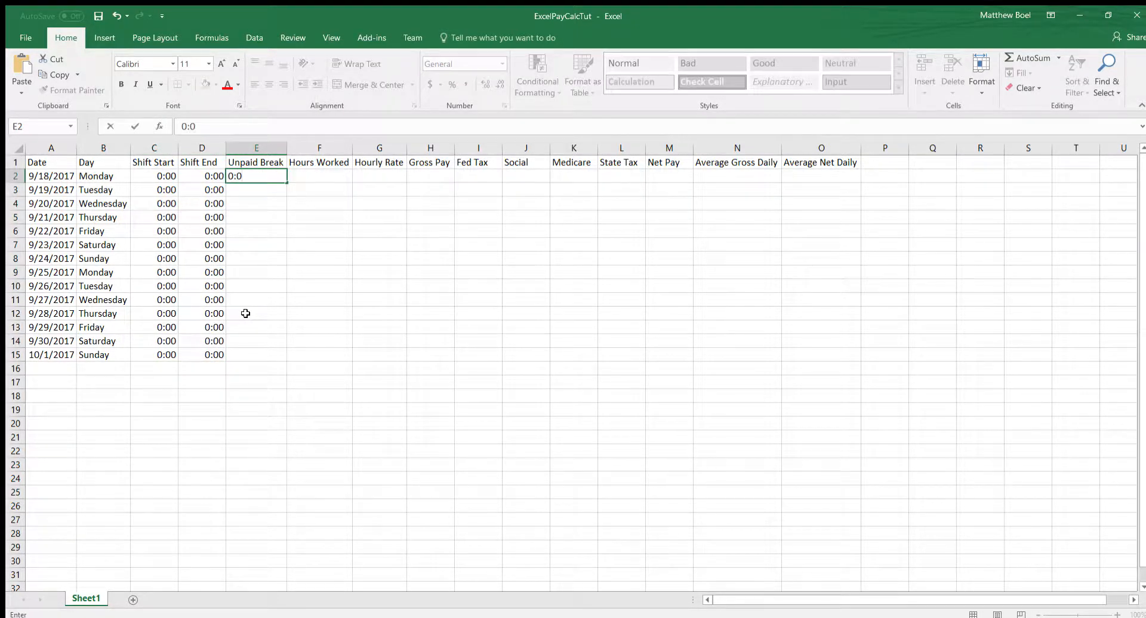
text(0)
key(ctrl+Return)
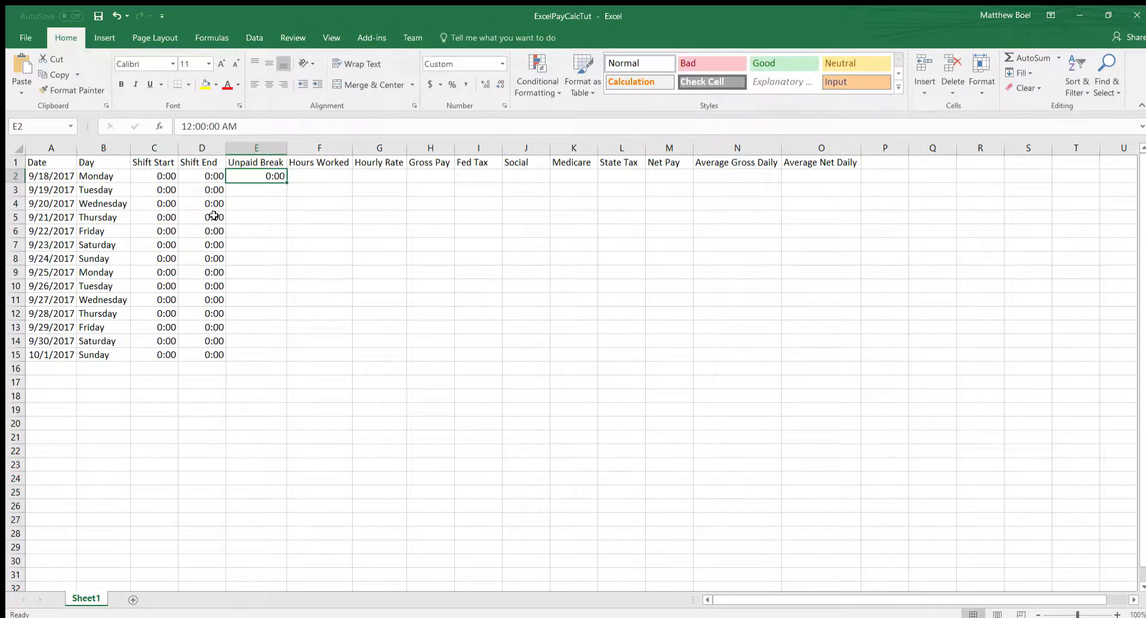
drag(216, 176, 273, 365)
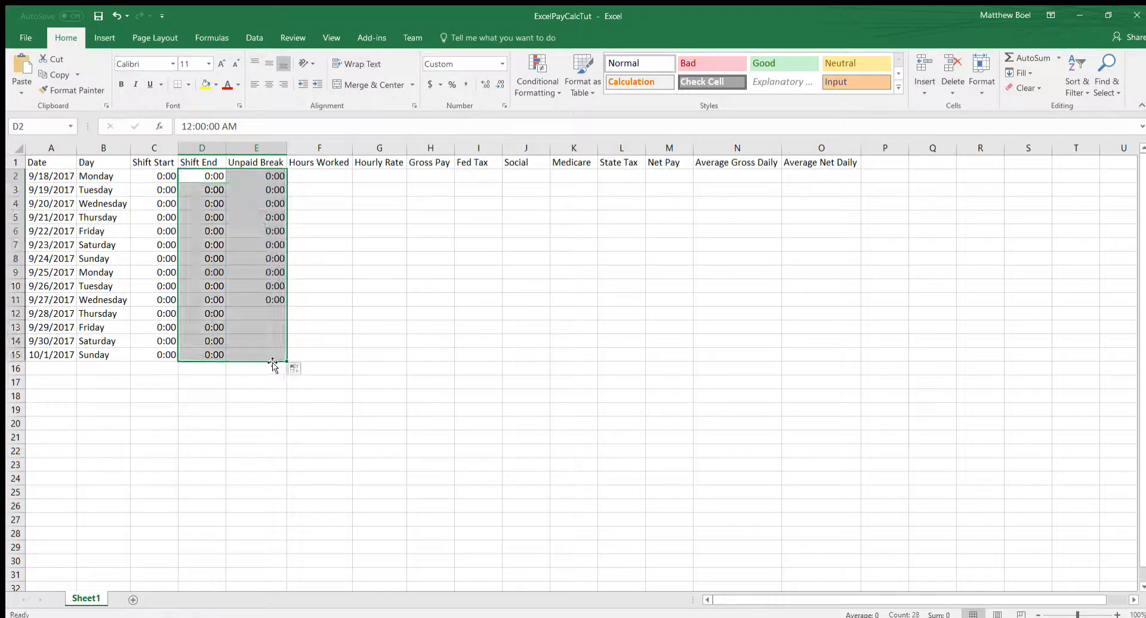
- Enter the formula =D2-C2 in F2 to calculate the first Monday's hours worked
click(302, 178)
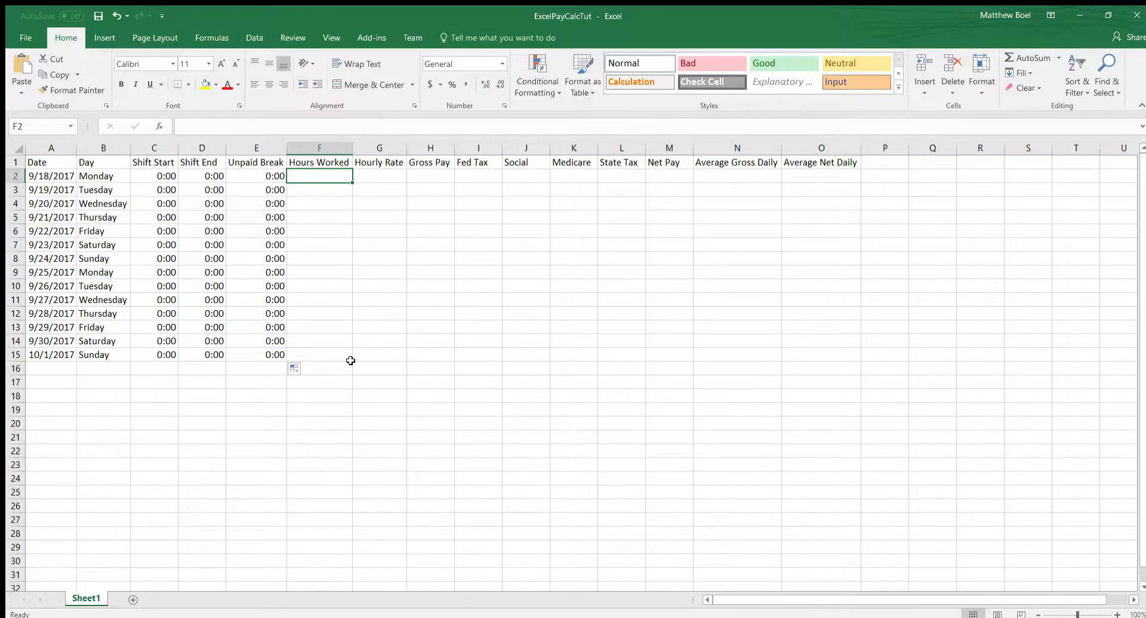
text(=)
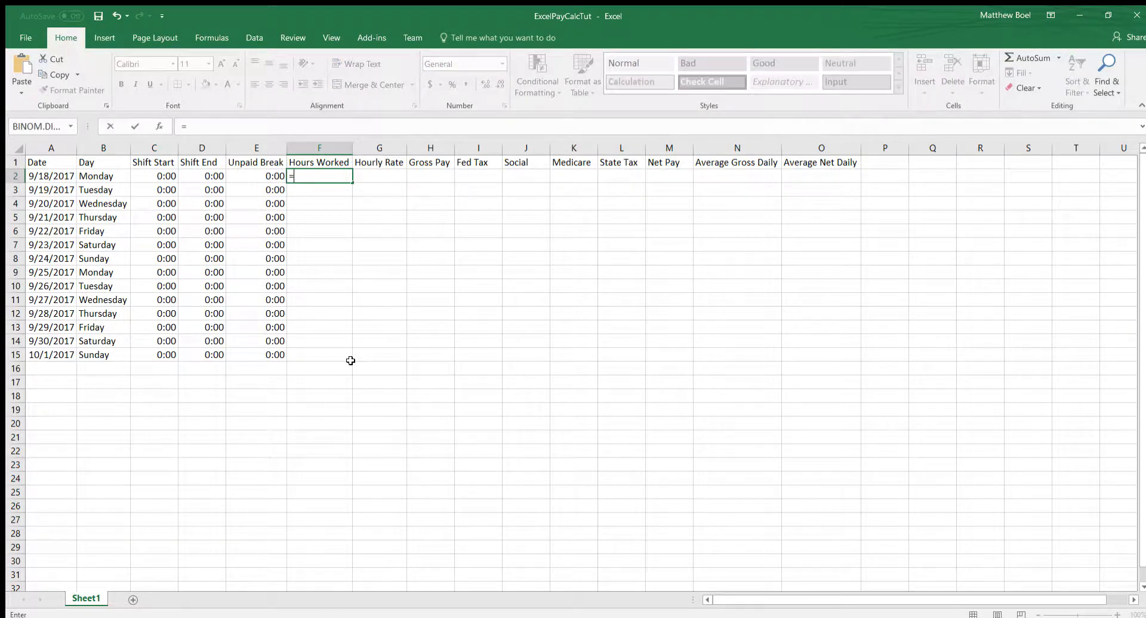
text(c)
text(D2)
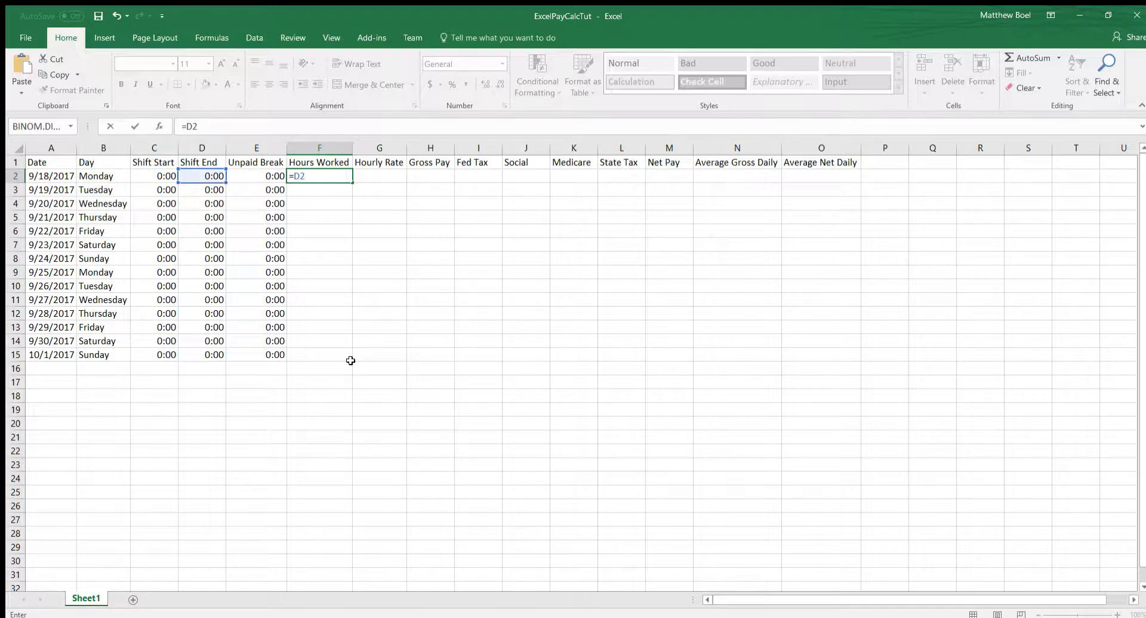
text(-C2)
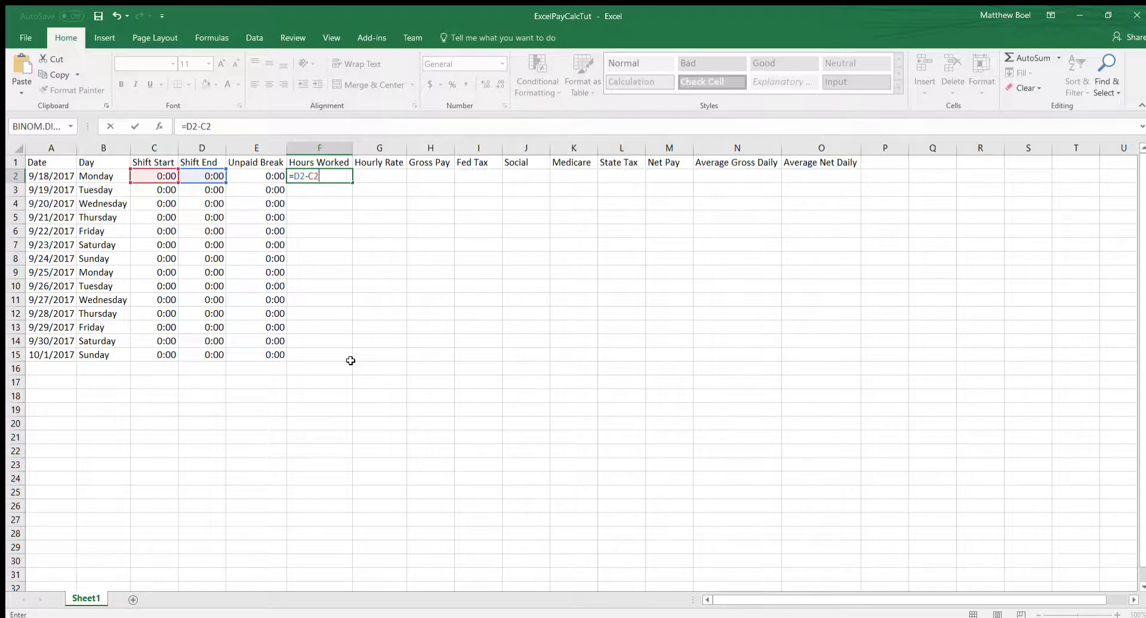
key(Return)
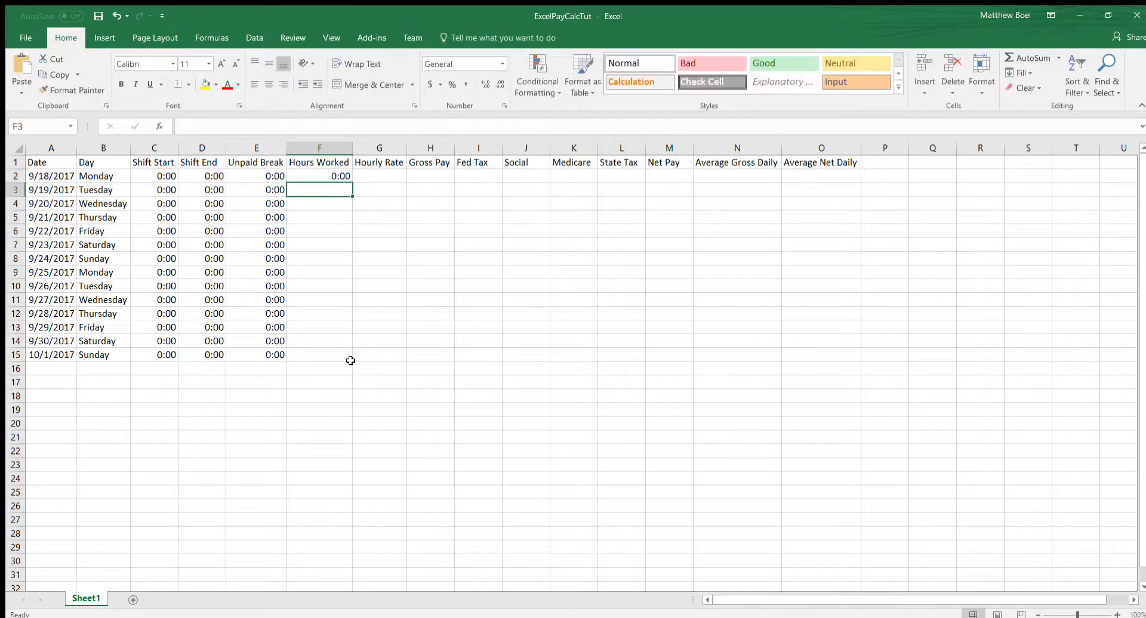
- Test the hours formula with a 2:00 shift start and 9:00 shift end for the first Monday in row 2
click(171, 177)
text(2:00)
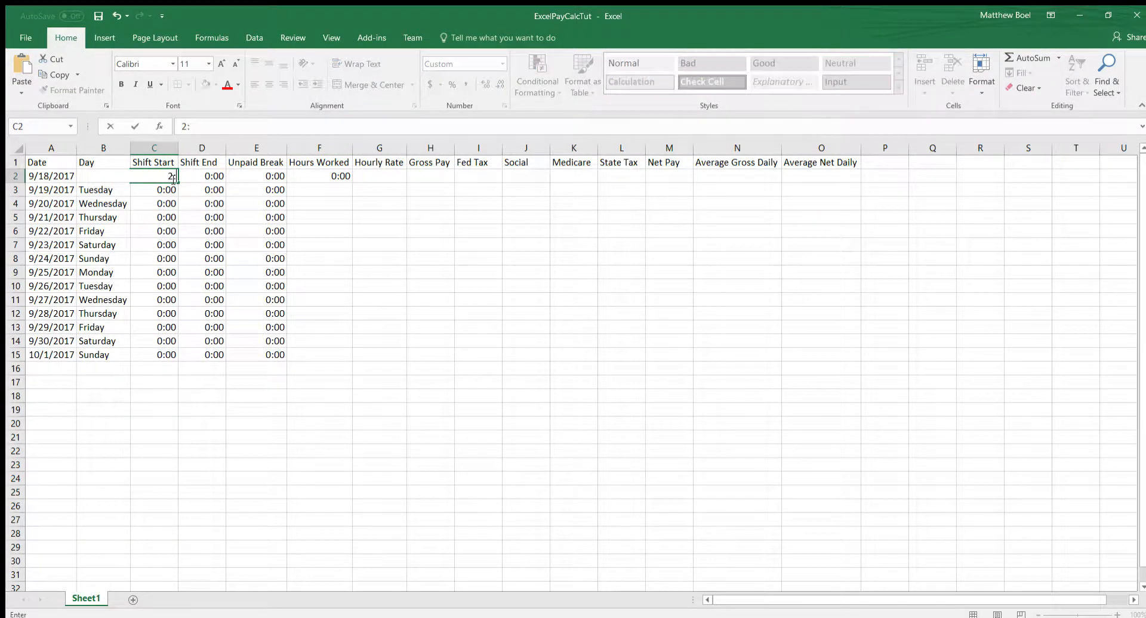
key(Tab)
text(9:00)
key(Return)
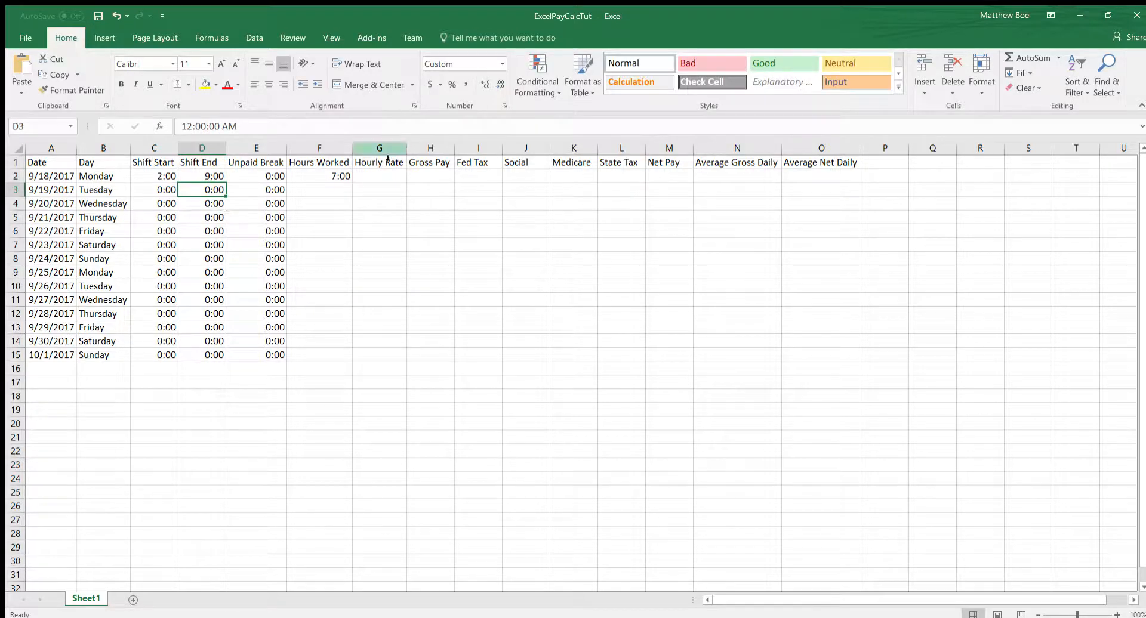
- Fill the Hours Worked formula from F2 down to F15 and check the copied formulas in several rows
click(335, 175)
drag(352, 181, 340, 358)
click(338, 189)
click(336, 204)
click(336, 218)
click(335, 245)
click(336, 258)
click(336, 286)
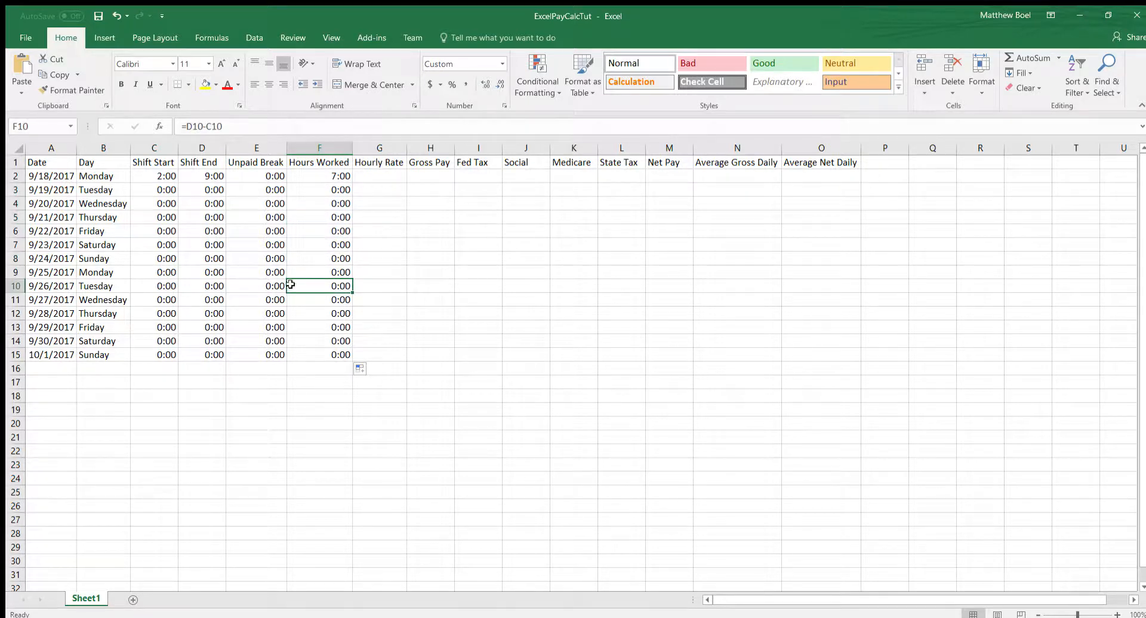
- Test the copied formula with a 2:00 shift start and 7:00 shift end for the second Tuesday in row 10
click(166, 284)
text(2:00)
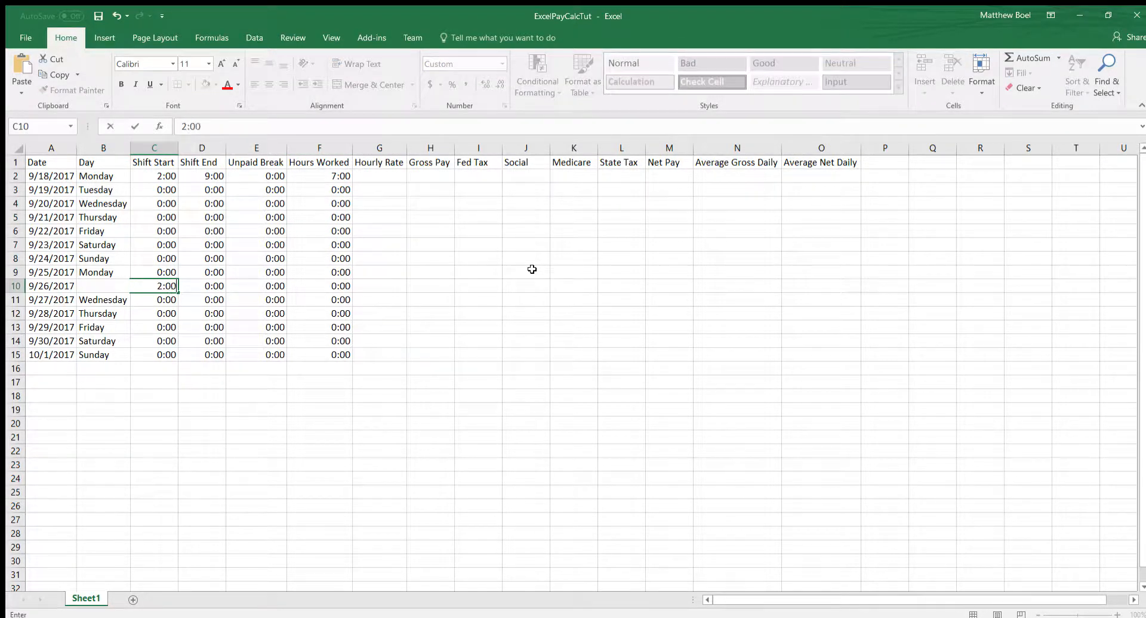
key(Tab)
text(7:00)
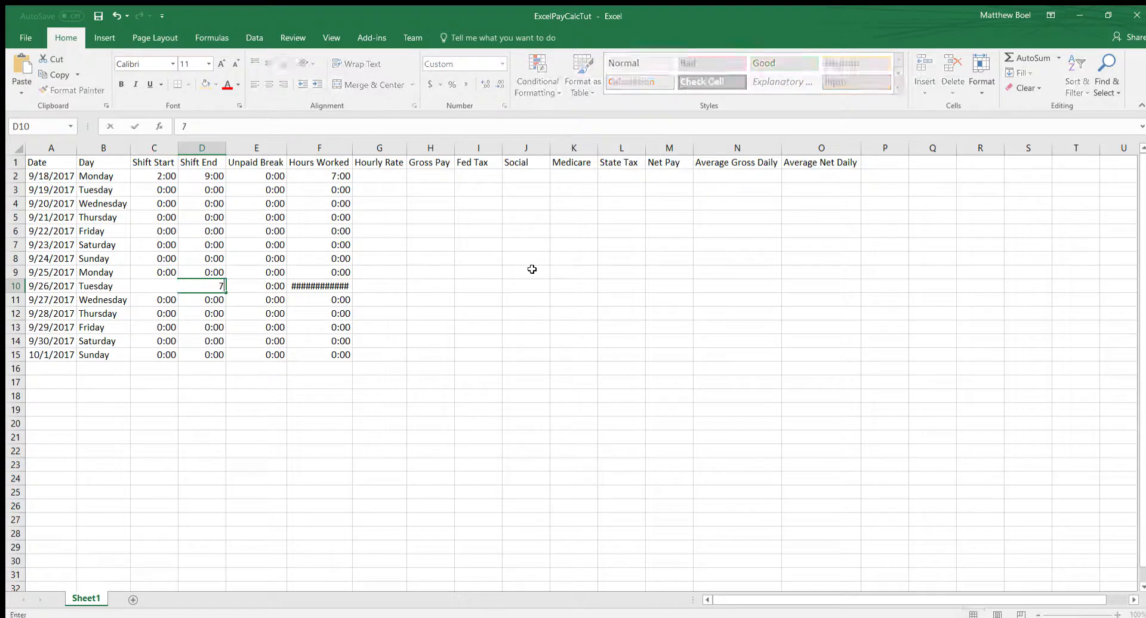
key(Return)
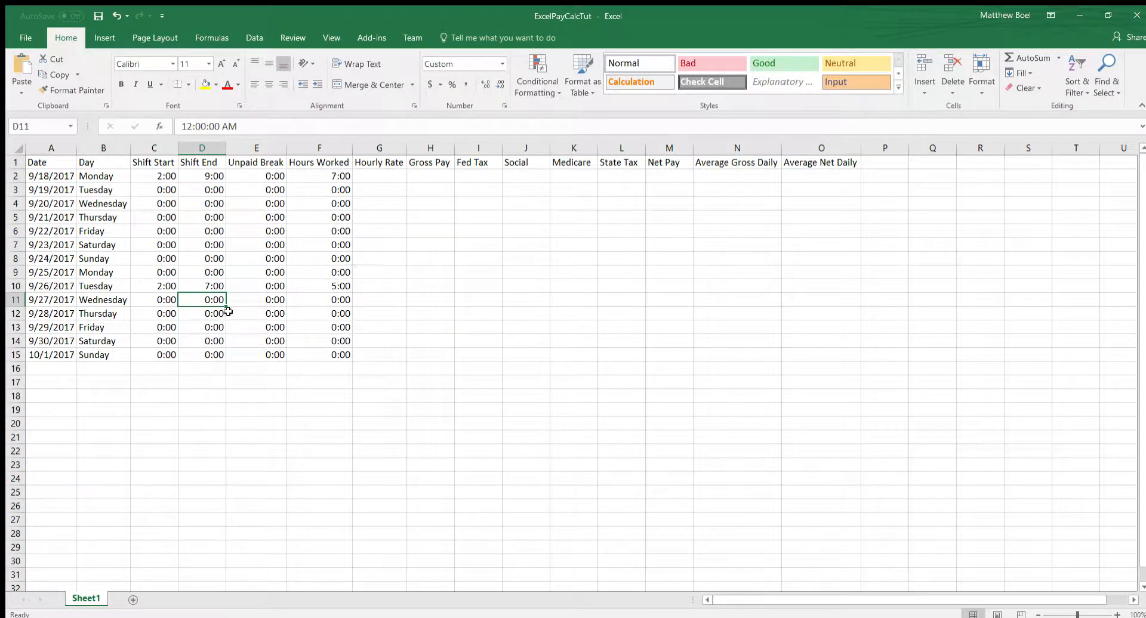
- Reset the second Tuesday's shift start and end times in row 10 to 0:00
click(163, 286)
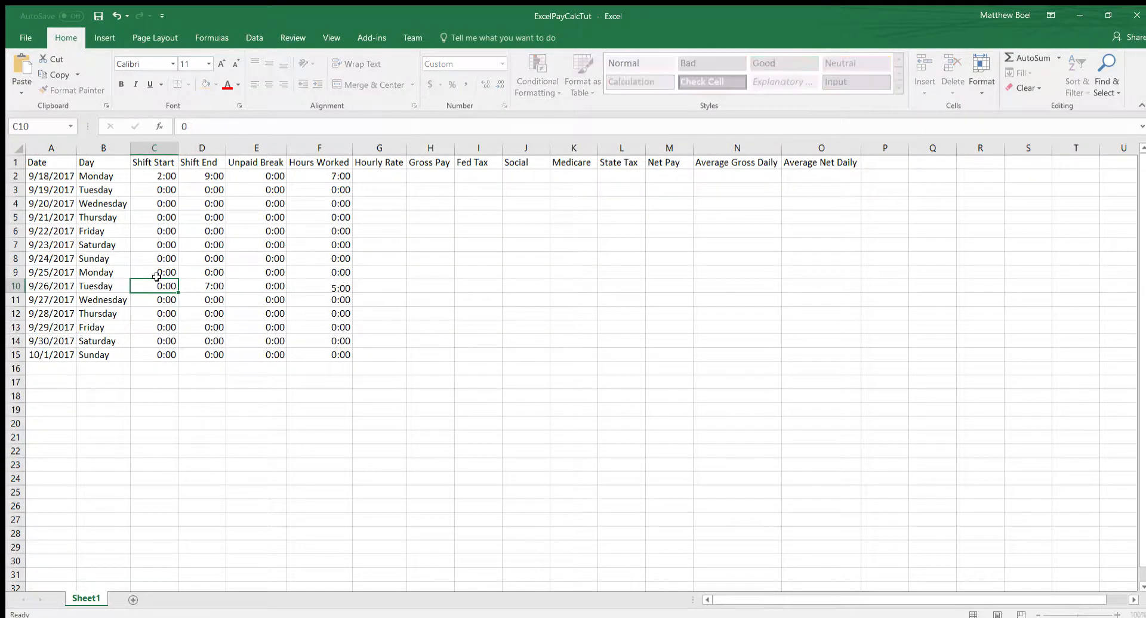
key(ctrl+z)
key(ctrl+z)
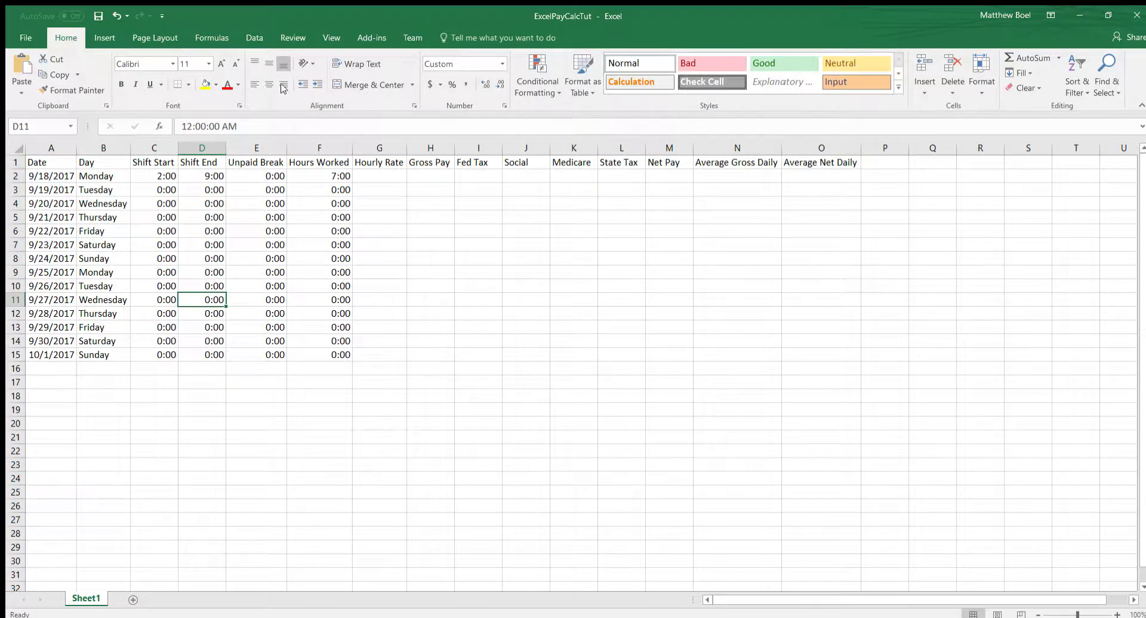
- Reset the first Monday's shift start and end and the first Tuesday's shift start to 0:00
click(169, 175)
text(0)
key(Tab)
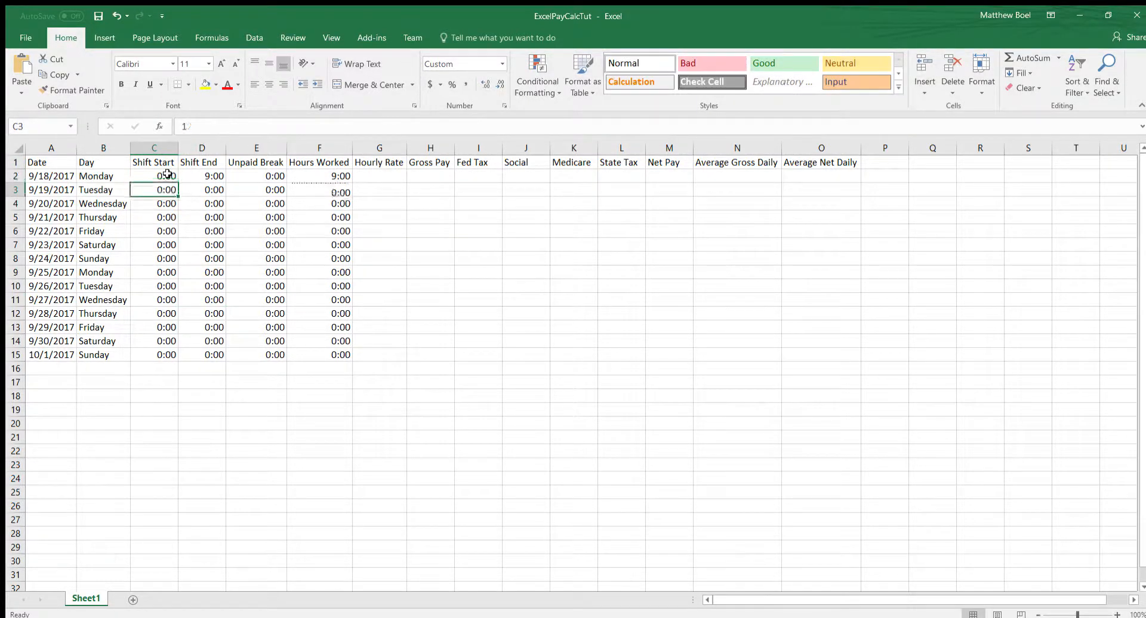
text(0)
key(Down)
key(Down)
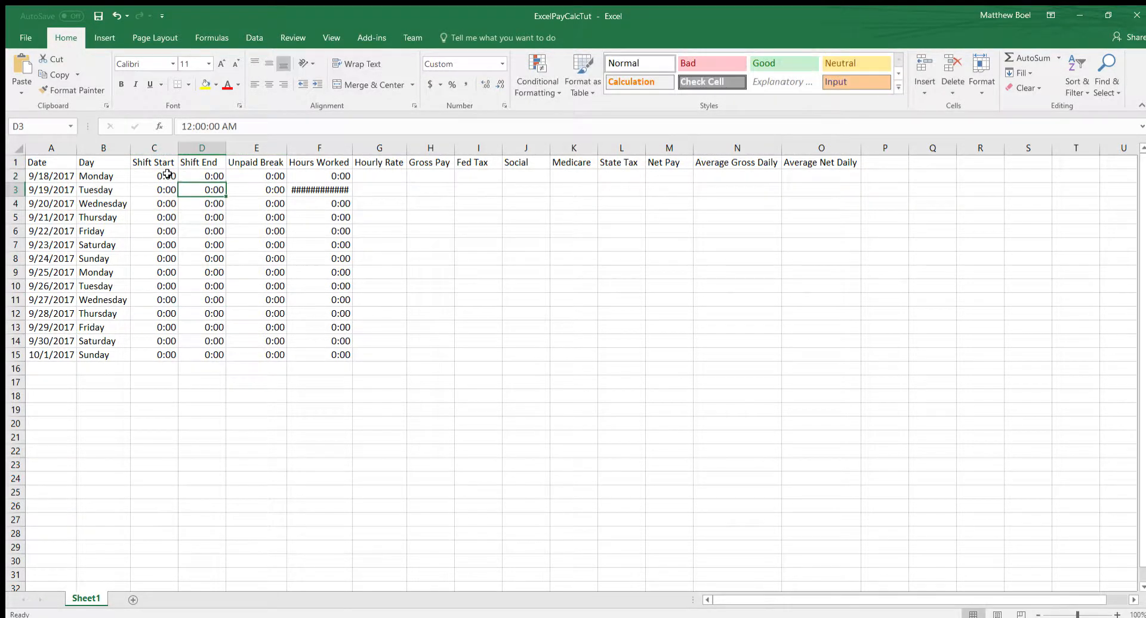
key(Up)
key(Left)
text(0)
key(Return)
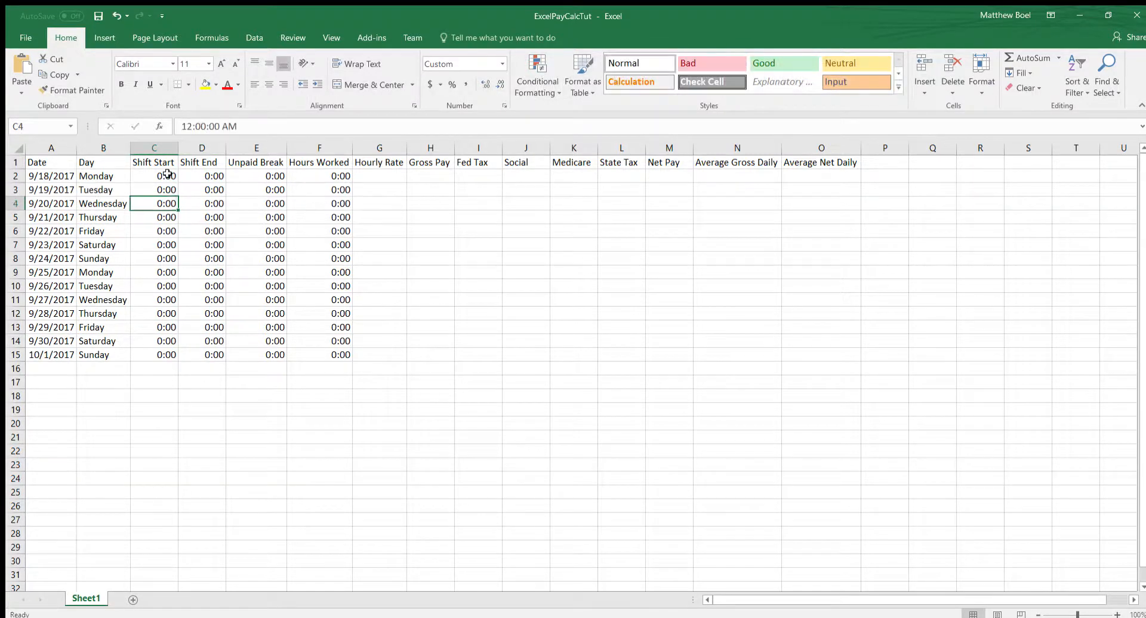
- Apply the dollar Accounting format to G2, enter an hourly rate of 0 and fill it down to G15
click(381, 174)
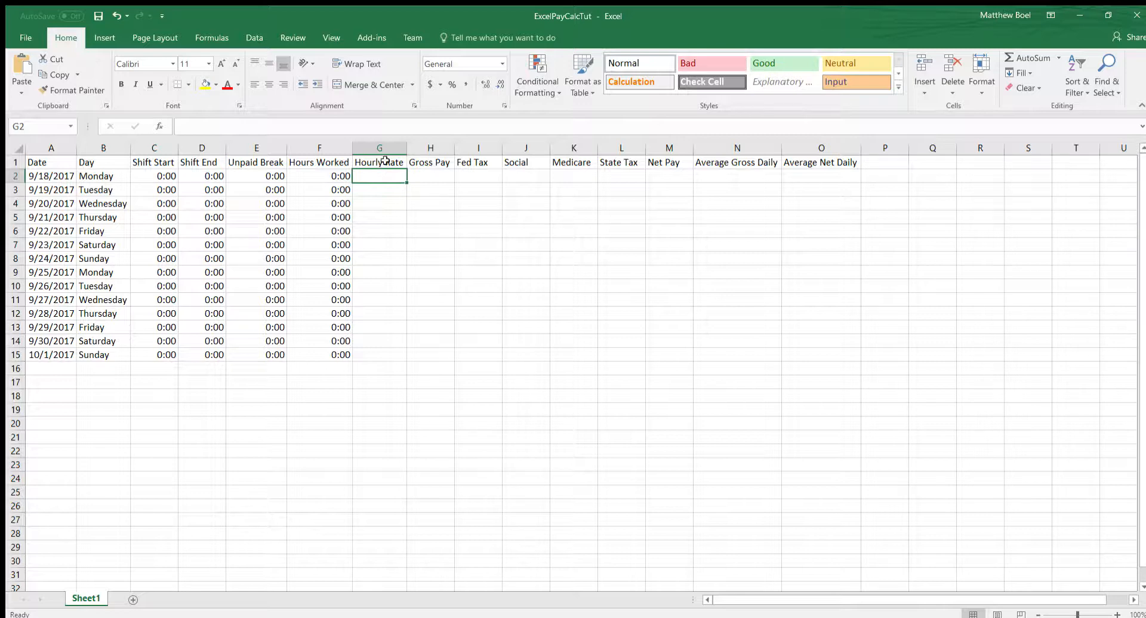
click(424, 78)
text(0)
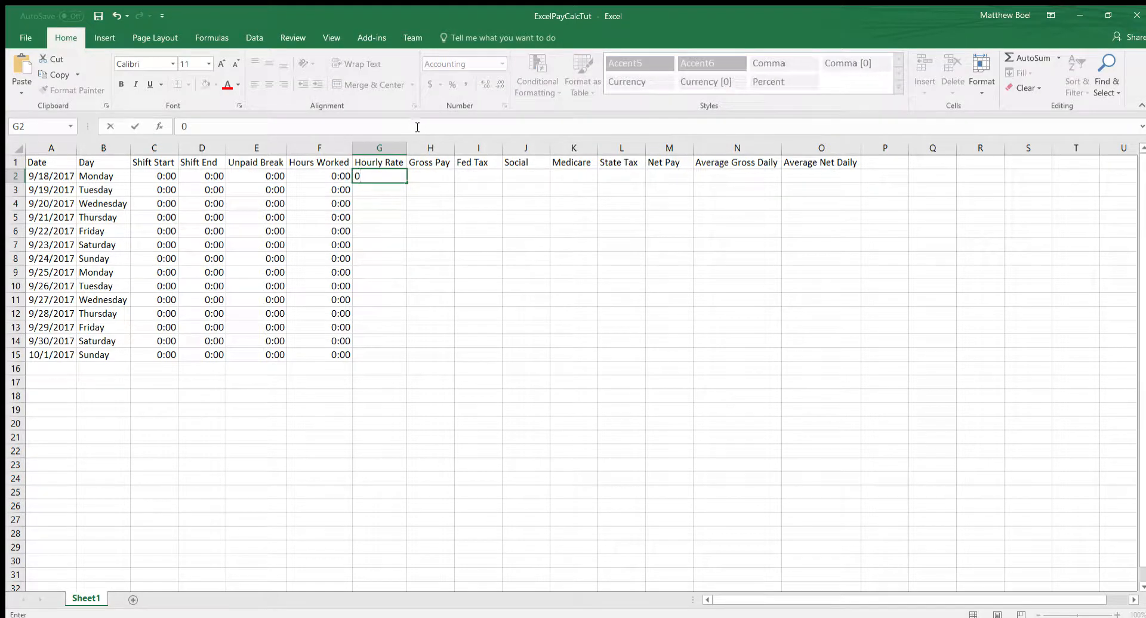
click(394, 179)
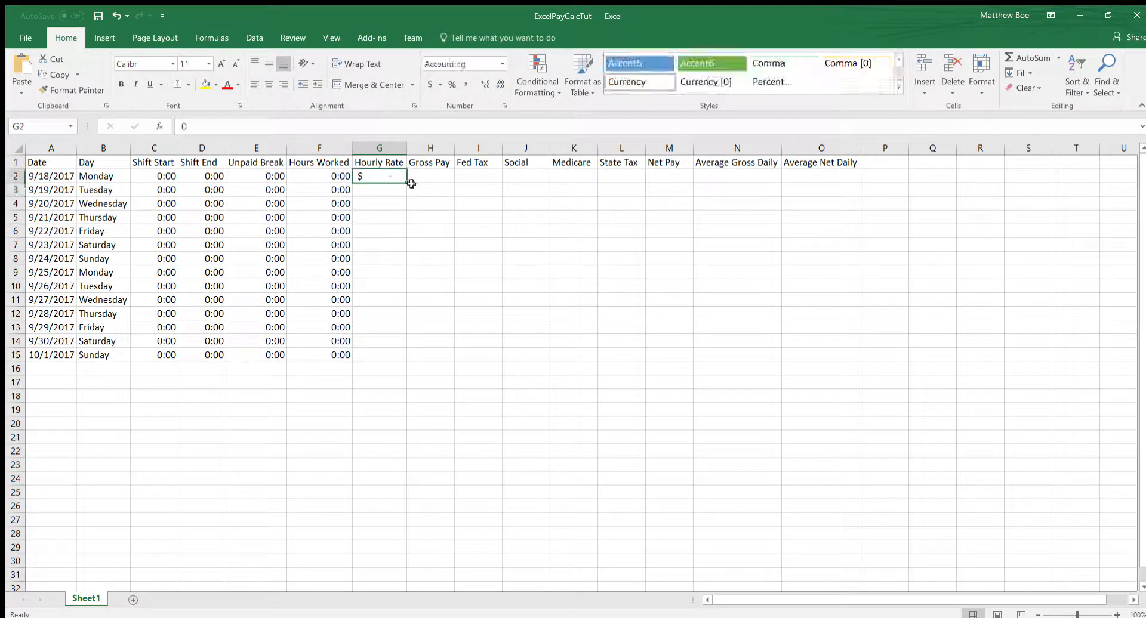
drag(403, 184, 378, 358)
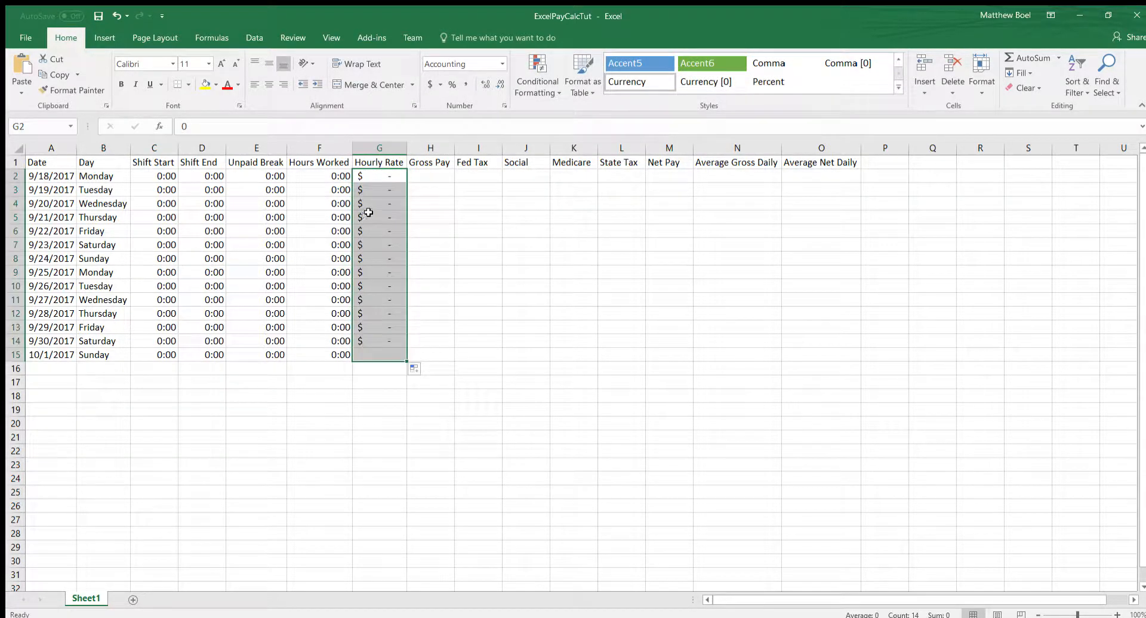
- Enter the row label Pay Check in A16 below the last date
click(73, 374)
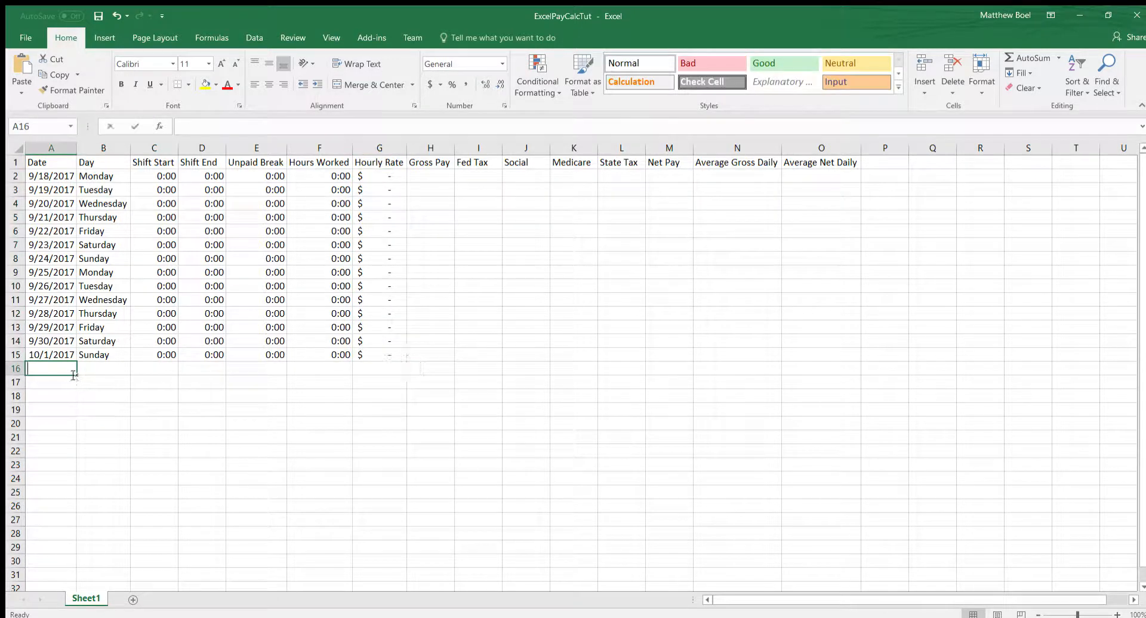
text(PayChec)
key(BackSpace)
key(BackSpace)
key(BackSpace)
key(BackSpace)
text(Check)
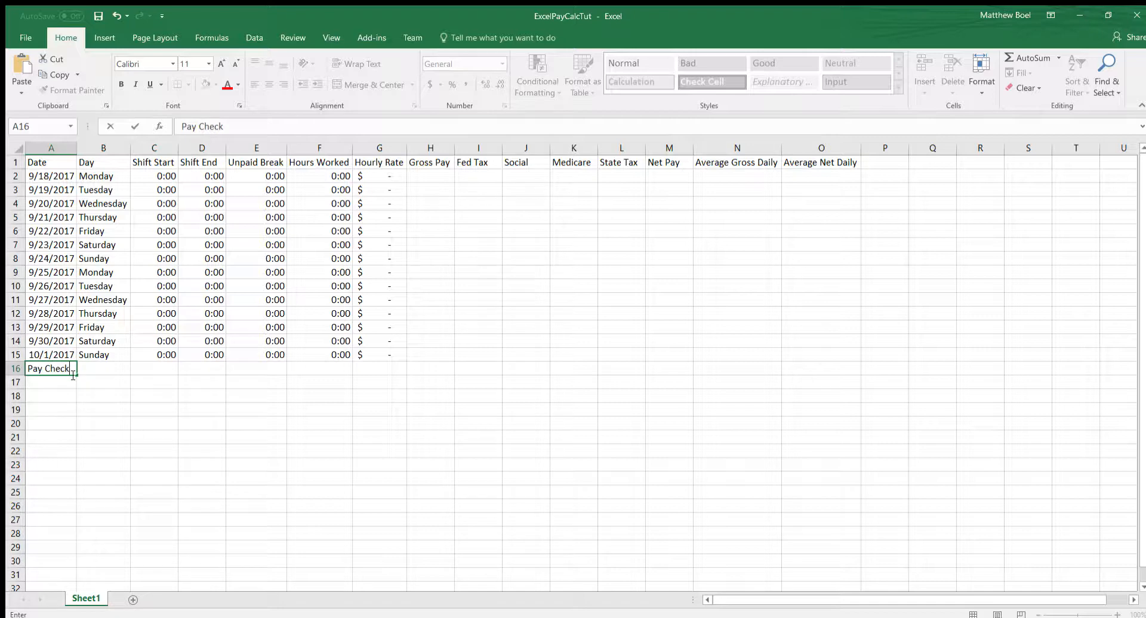
key(Tab)
- Enter the gross pay formula =(F2*24-E2*24)*G2 in H2 and fill it down to H15
click(438, 177)
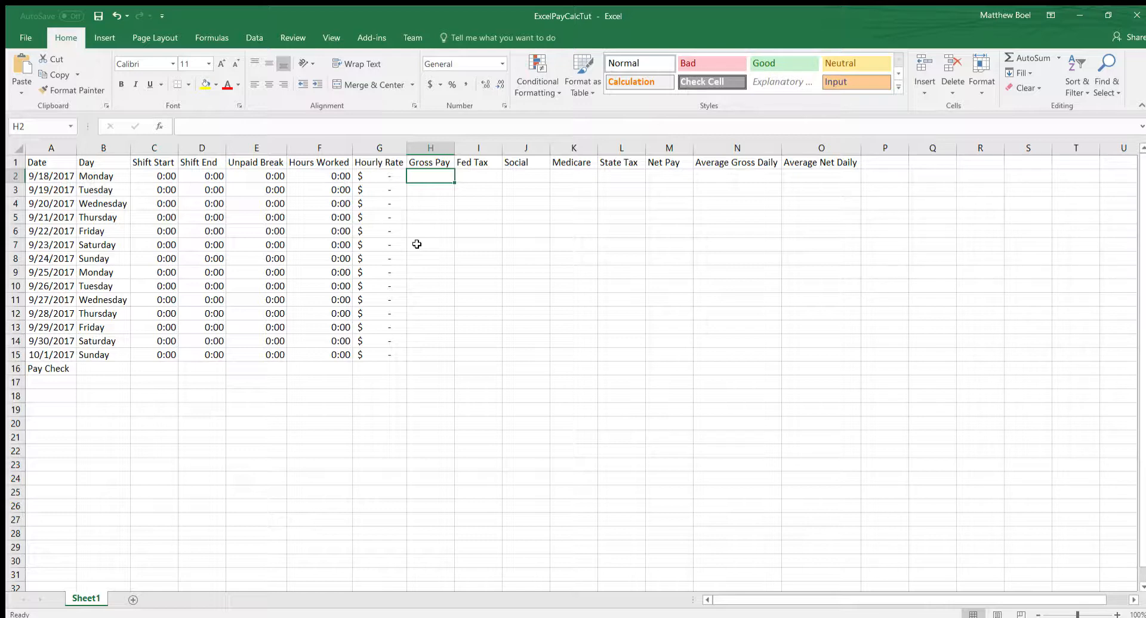
text(=)
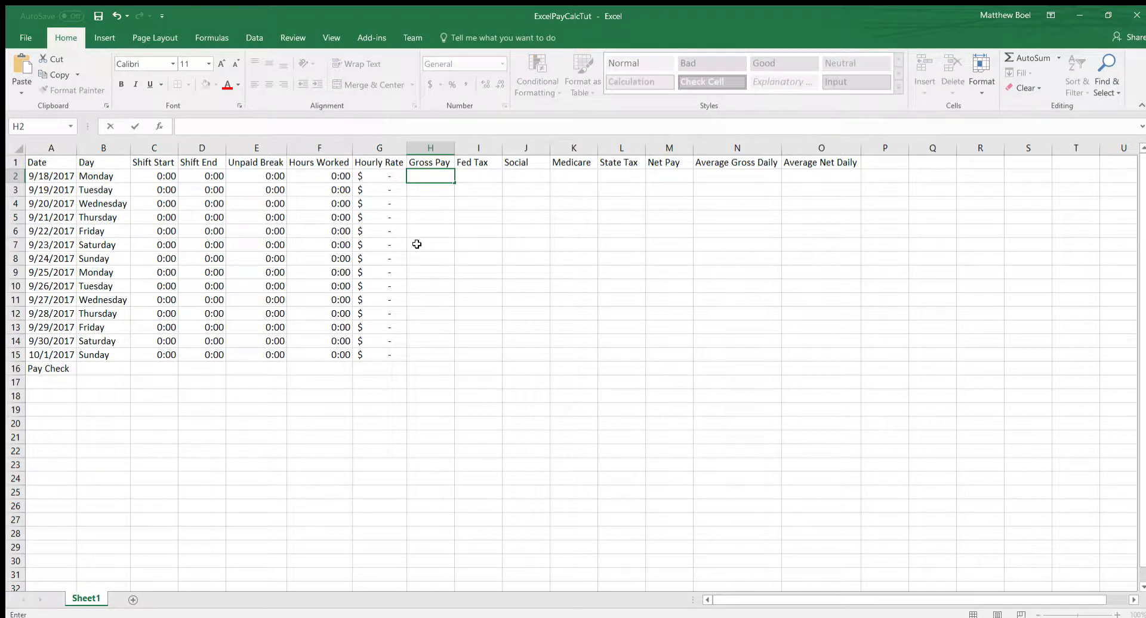
click(431, 178)
text(=)
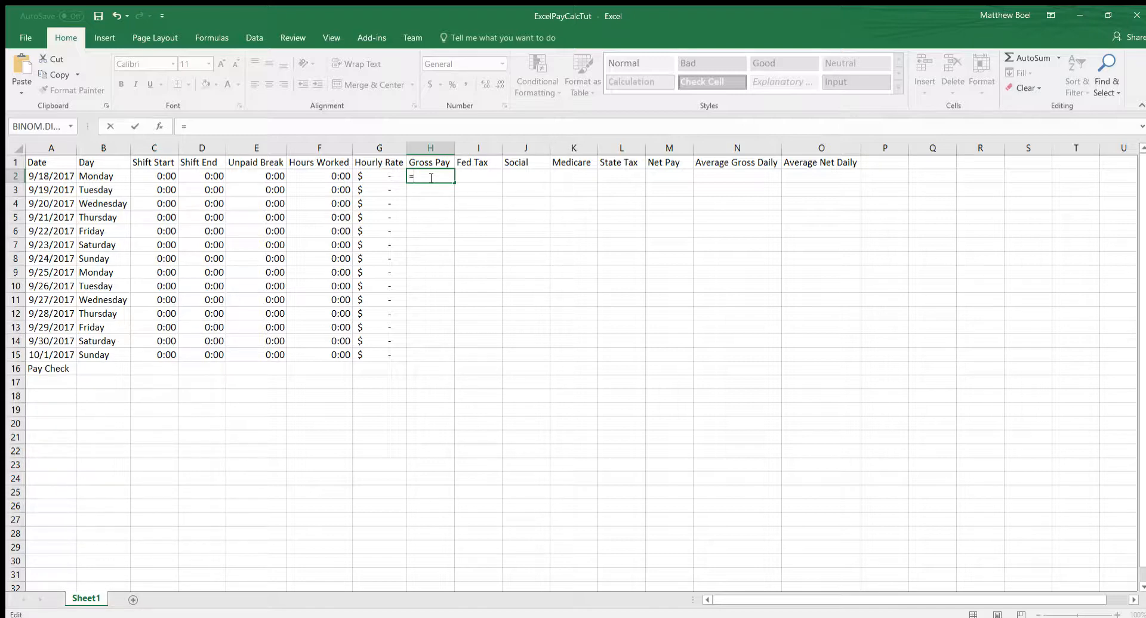
text((F2)
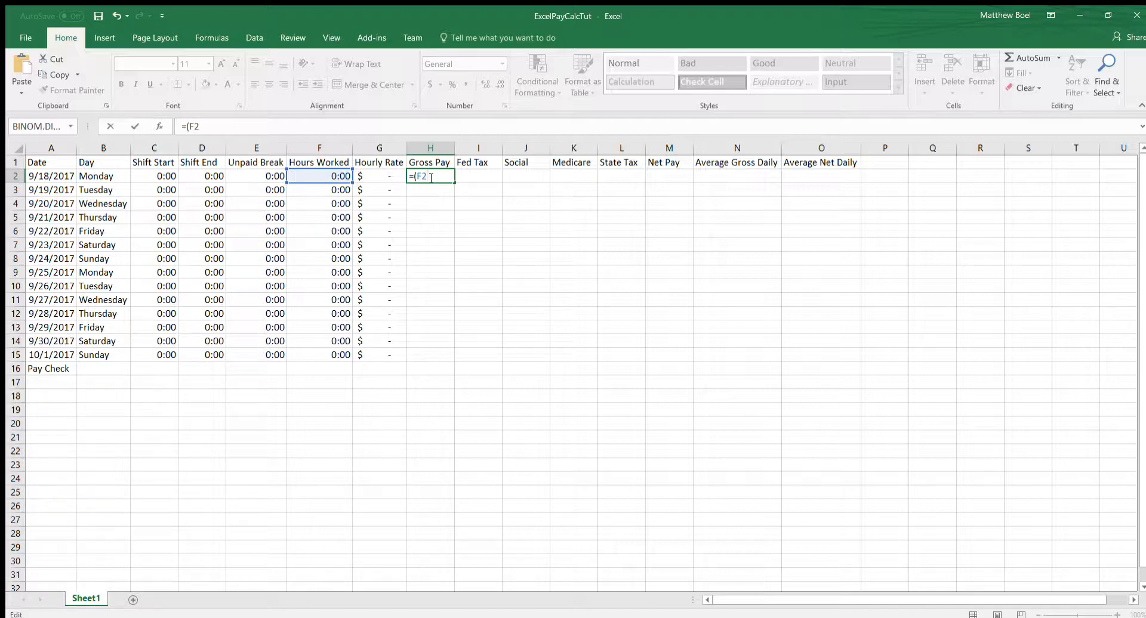
text(*24-E2*24)
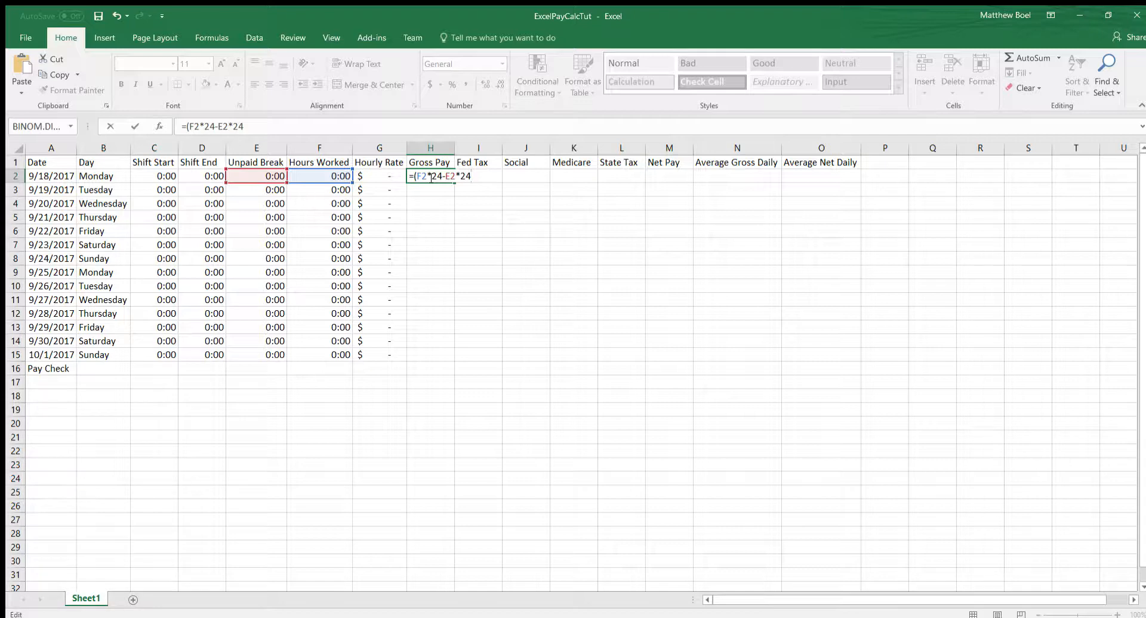
text()*G2)
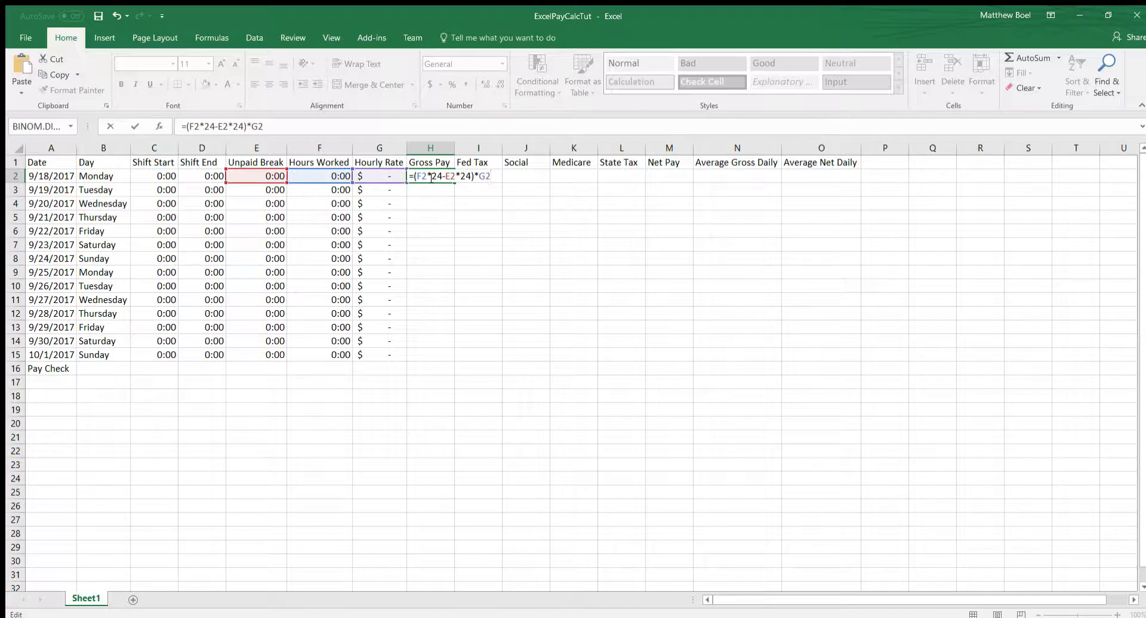
key(ctrl+Return)
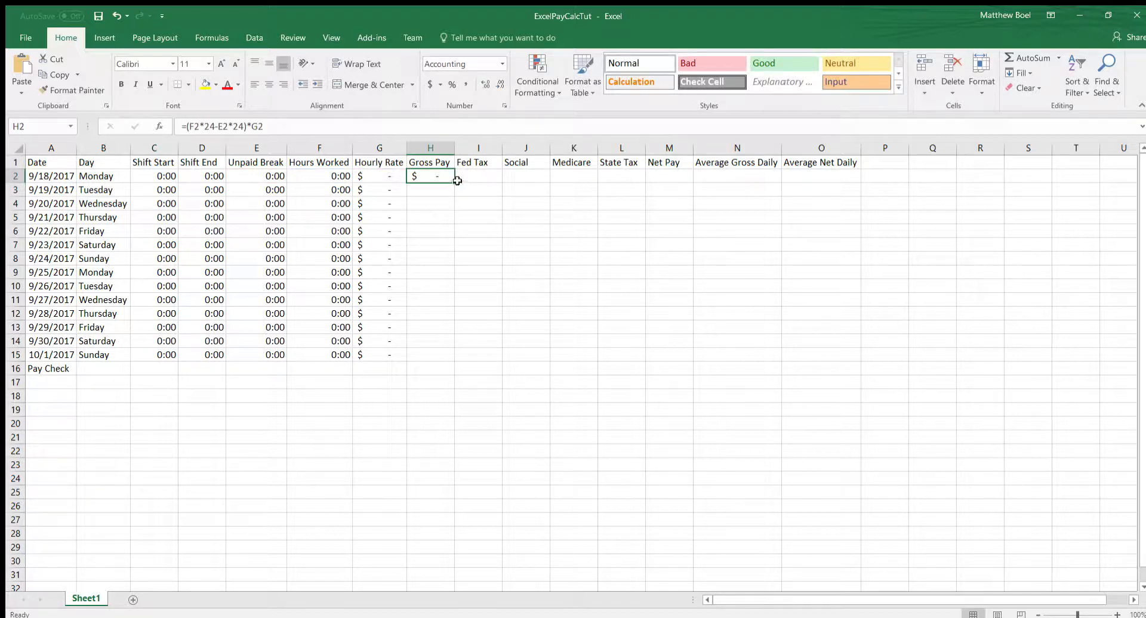
drag(454, 182, 436, 362)
click(420, 354)
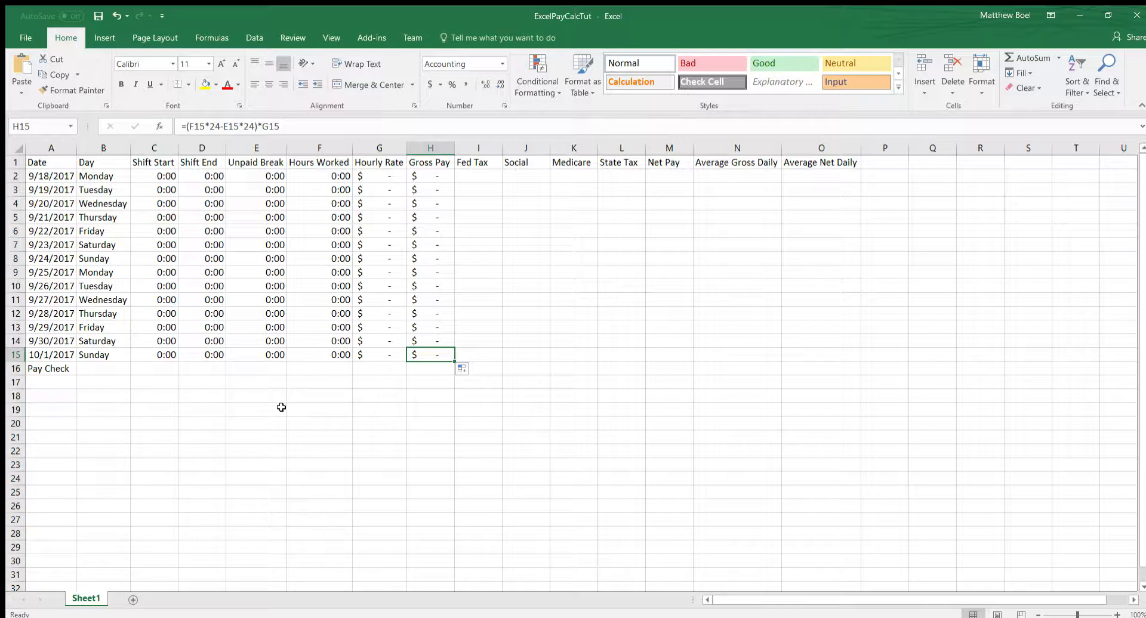
- Enter a Fed Tax rate of 10% in I2 for the first Monday
click(489, 177)
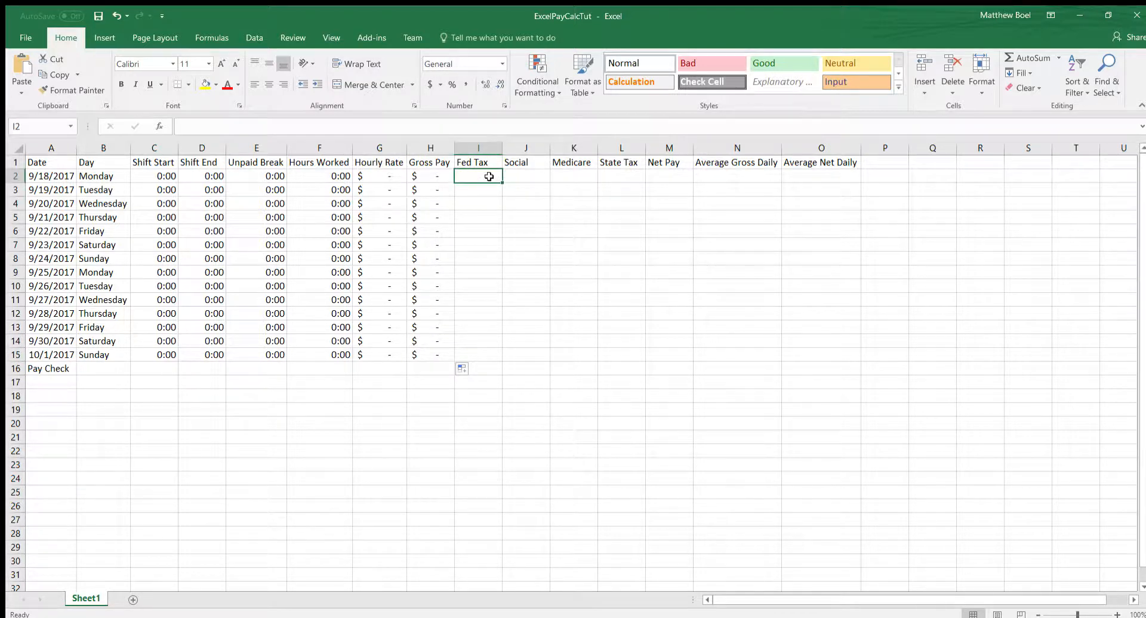
click(373, 177)
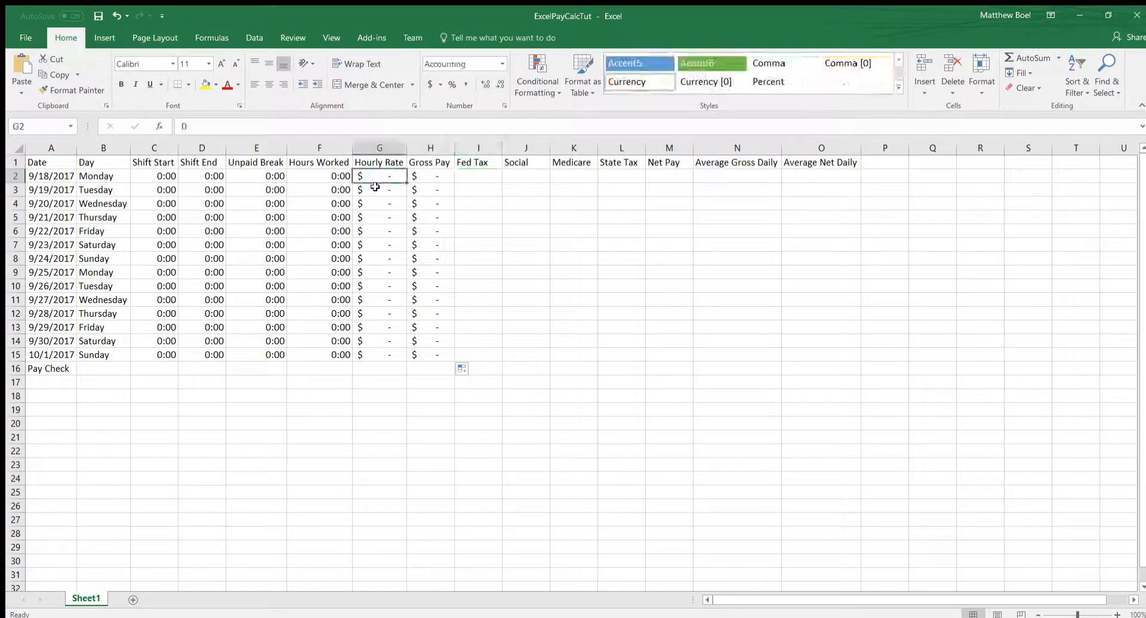
click(461, 178)
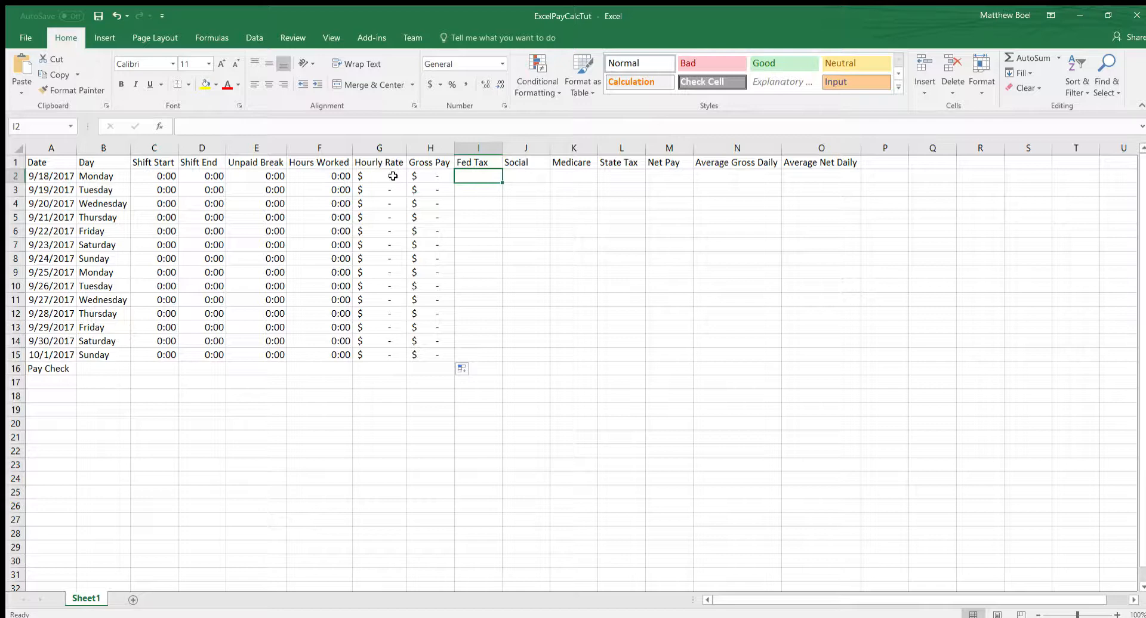
text(10)
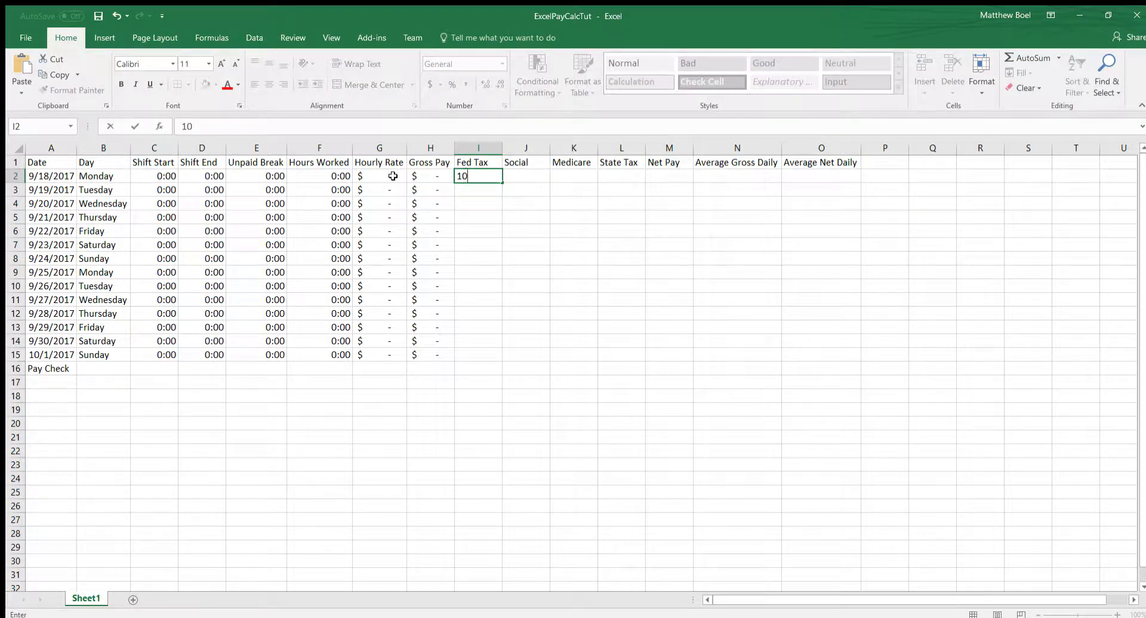
text(%)
- Enter 6.20% as both the Social rate in J2 and the Medicare rate in K2
click(522, 175)
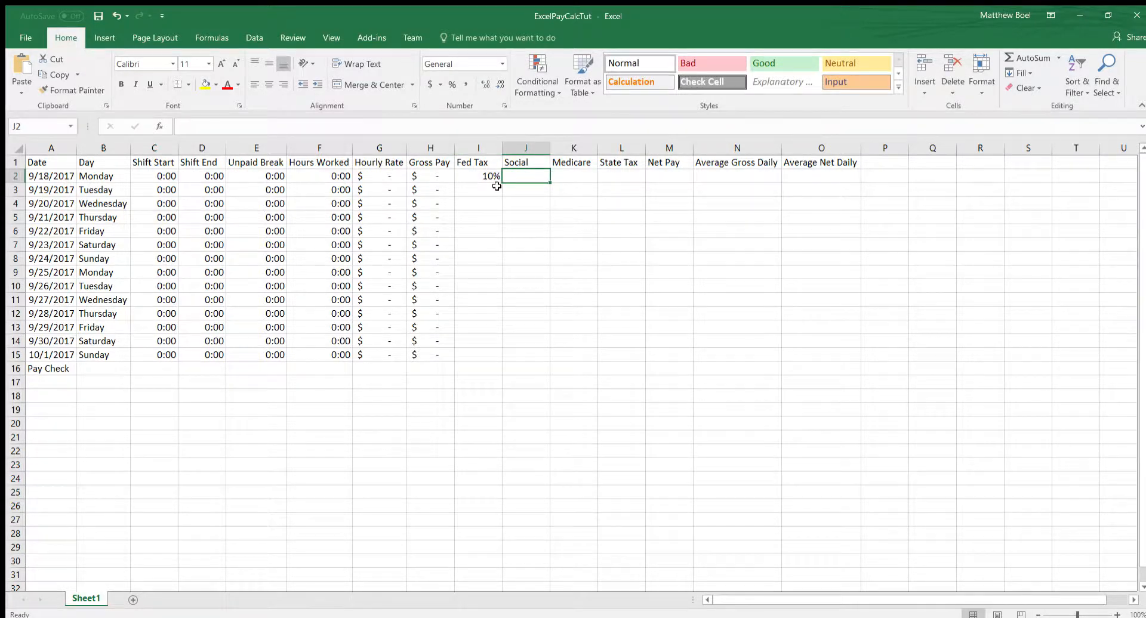
text(6.2)
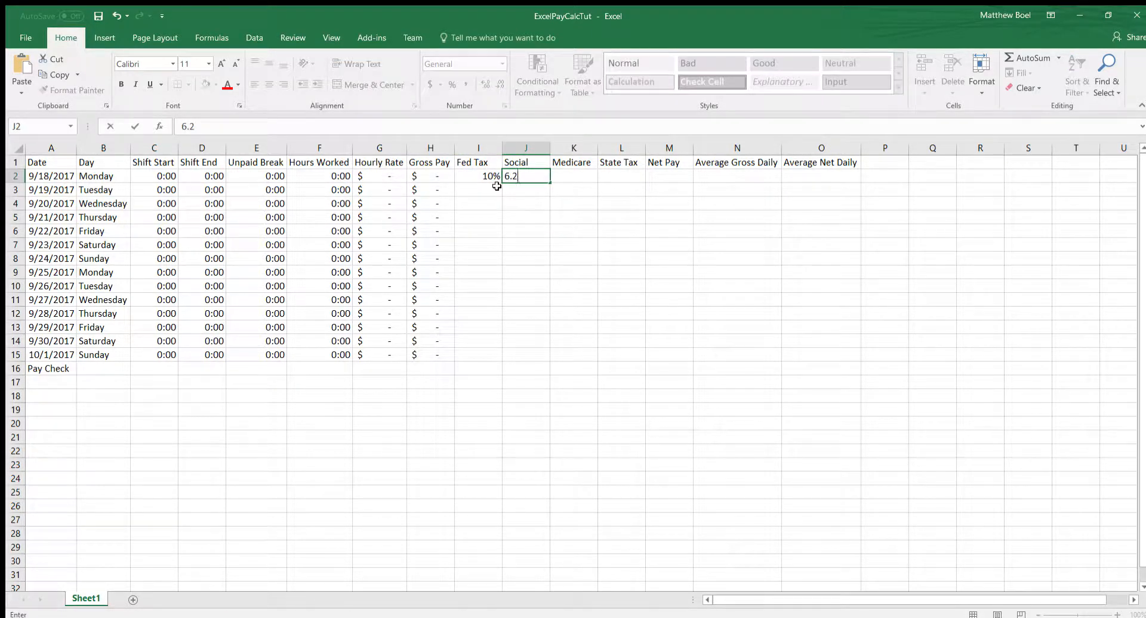
text(0%)
key(Tab)
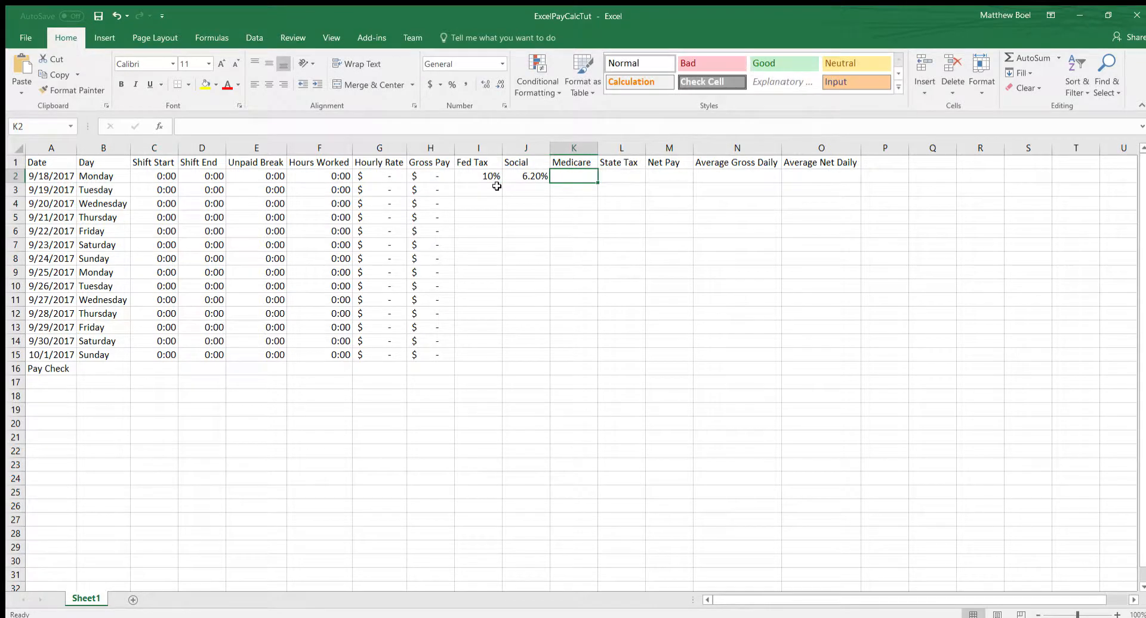
text(6.2%)
key(Tab)
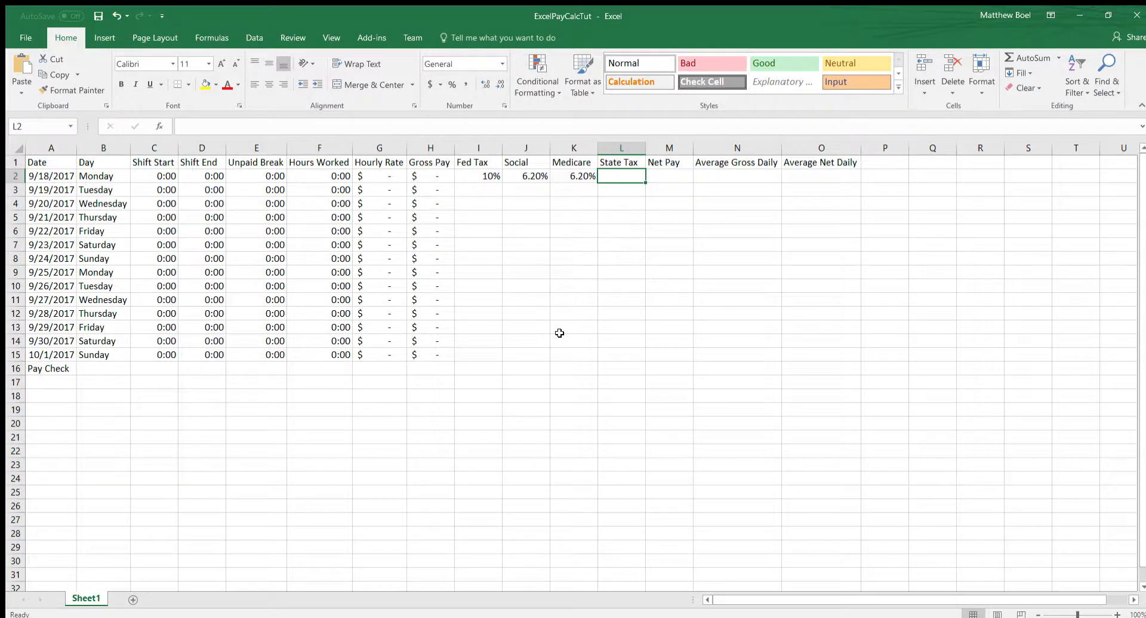
- Enter a State Tax rate of 4.70% in L2 for the first Monday
text(4)
key(Return)
text(.)
key(Up)
text(4.7)
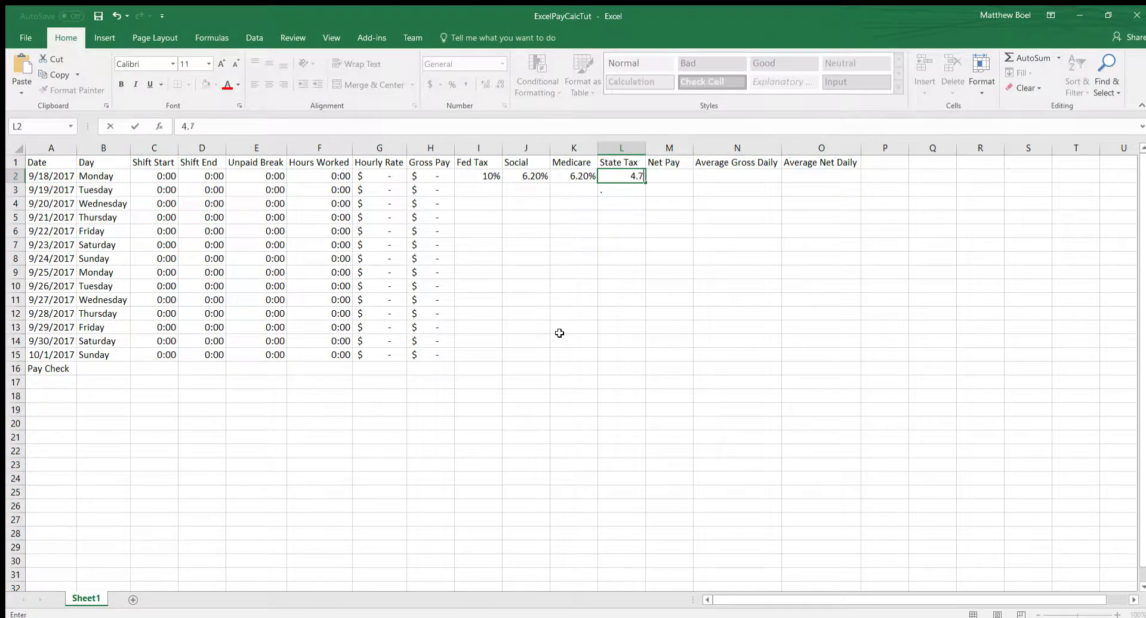
text(0%)
key(Return)
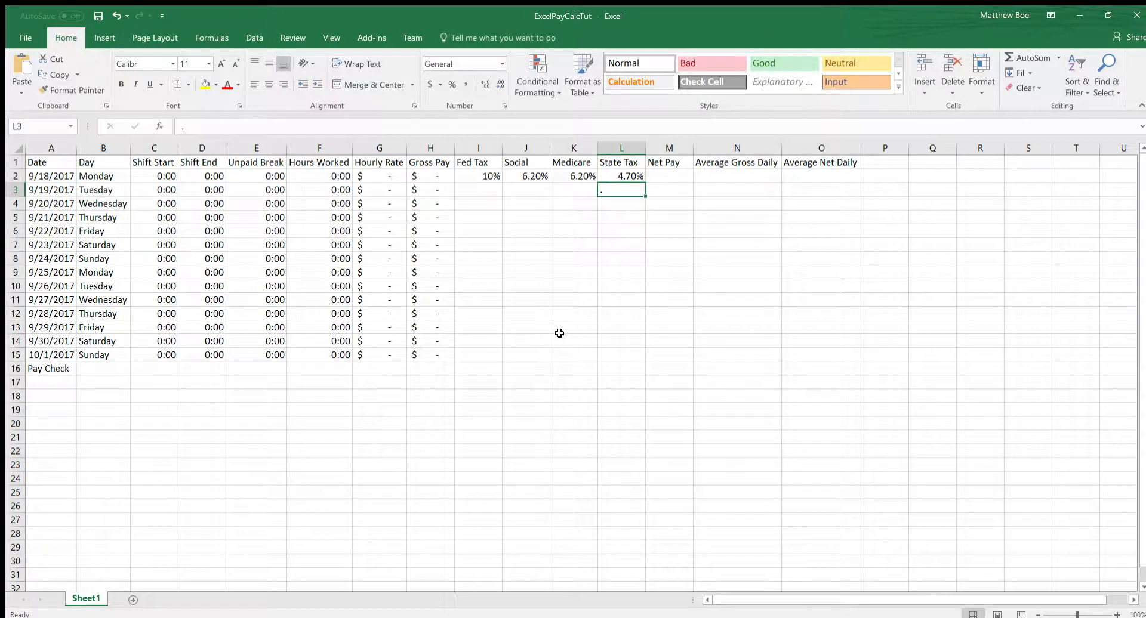
key(Right)
key(Up)
key(Down)
key(Left)
key(Up)
key(Right)
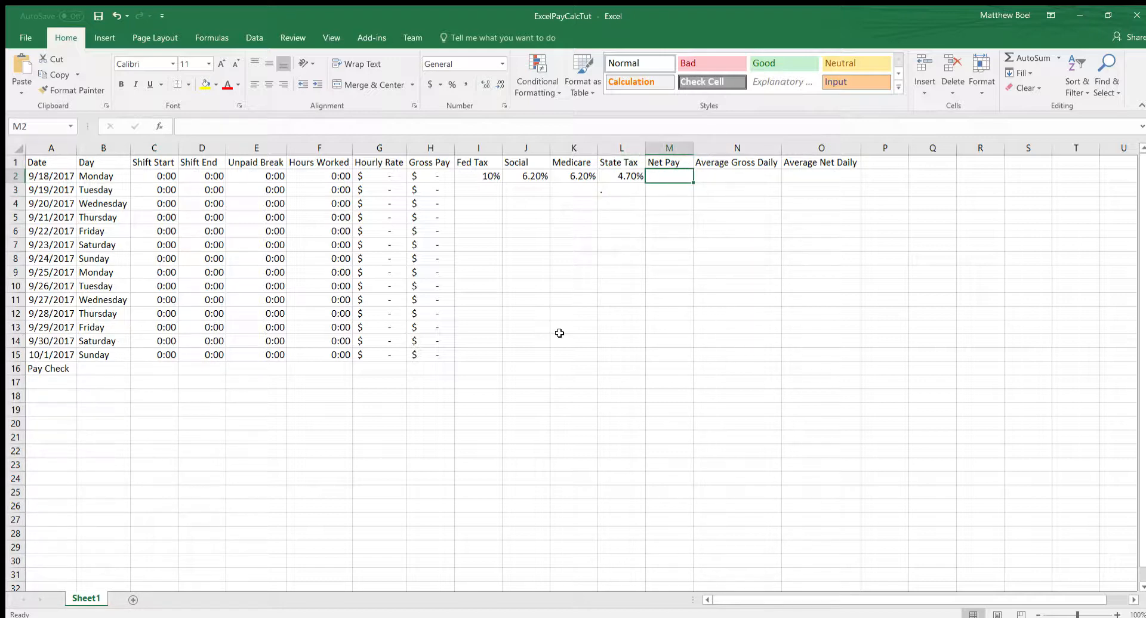
text(=)
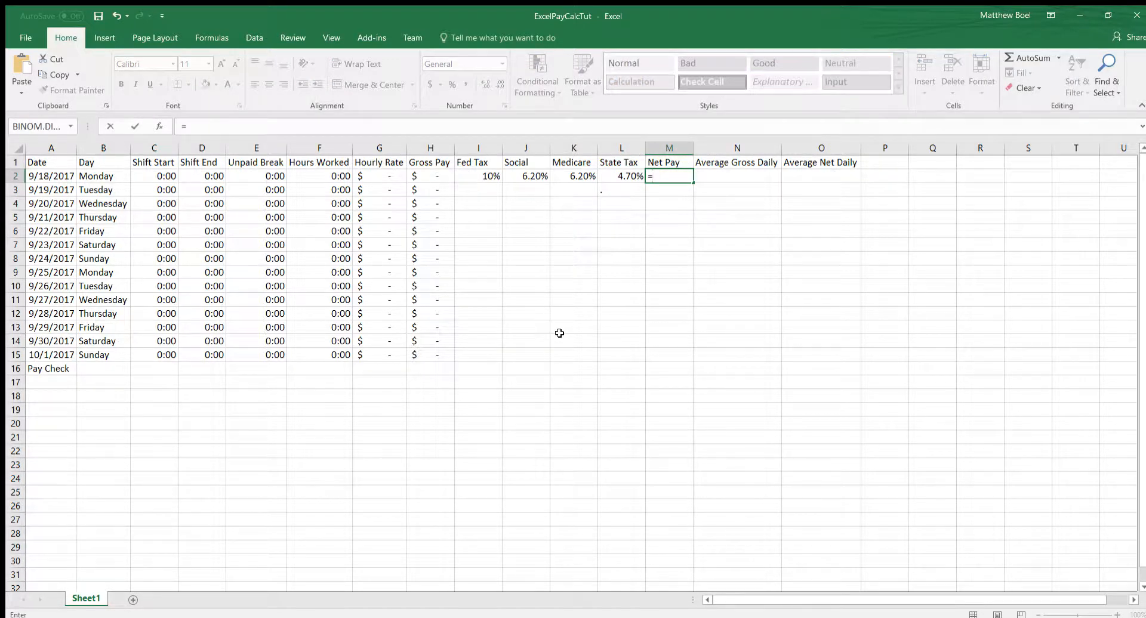
text(h)
key(BackSpace)
text((h2)
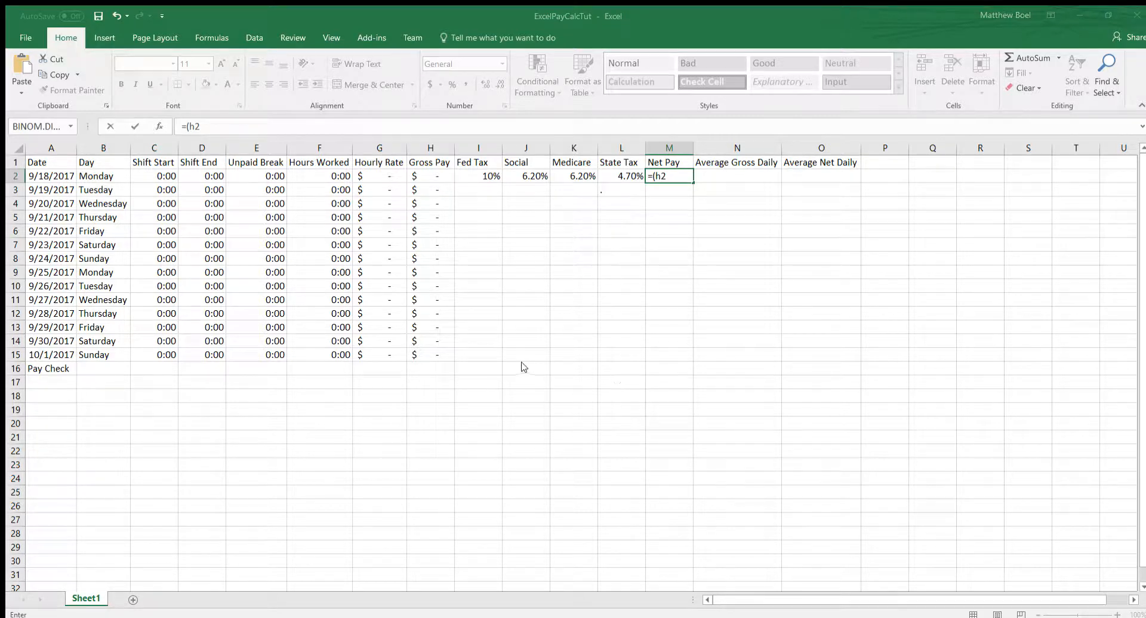
key(ctrl+Return)
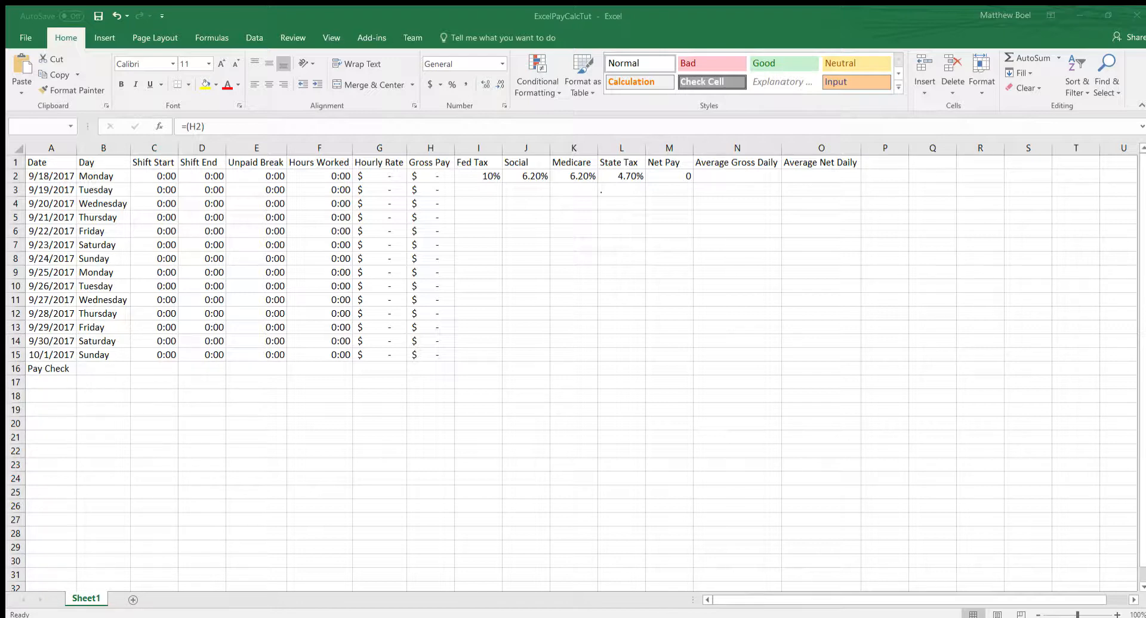
click(768, 19)
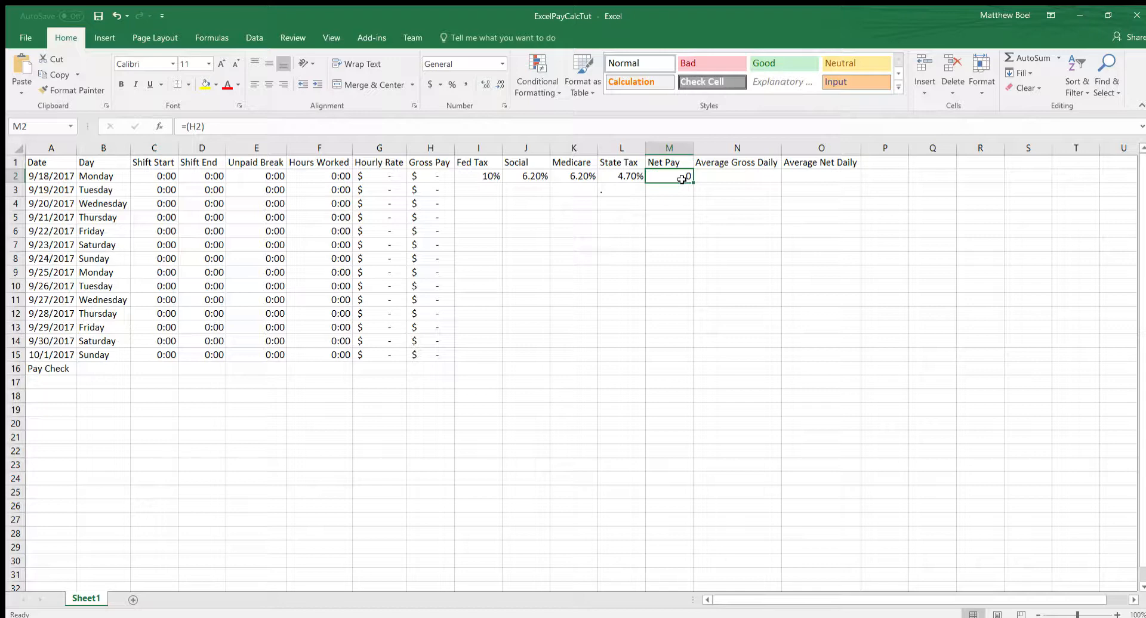
key(BackSpace)
- Enter the net pay formula =H2-(H2*I2)-(H2*J2)-(H2*K2)-(H2*L2) in M2
text(=)
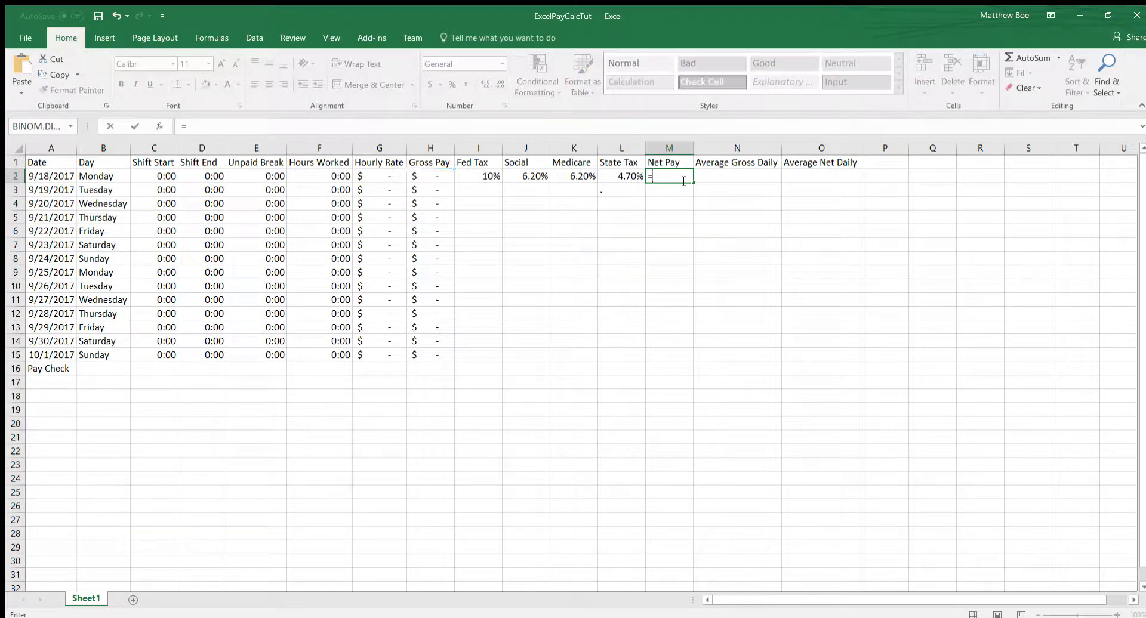
text(H2)
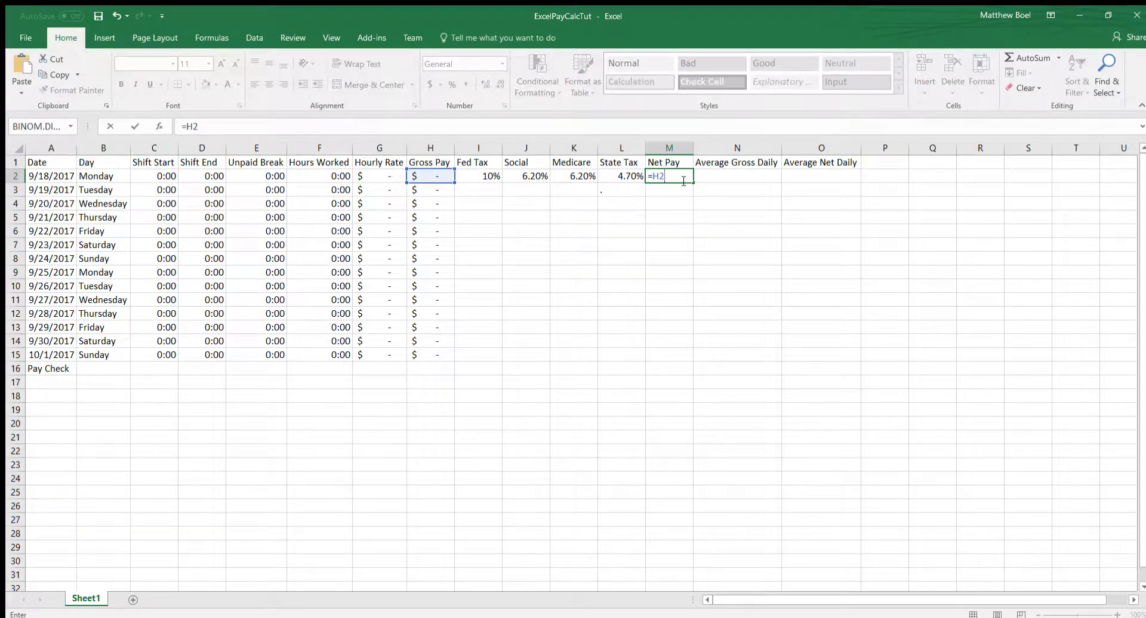
text(-(H2*)
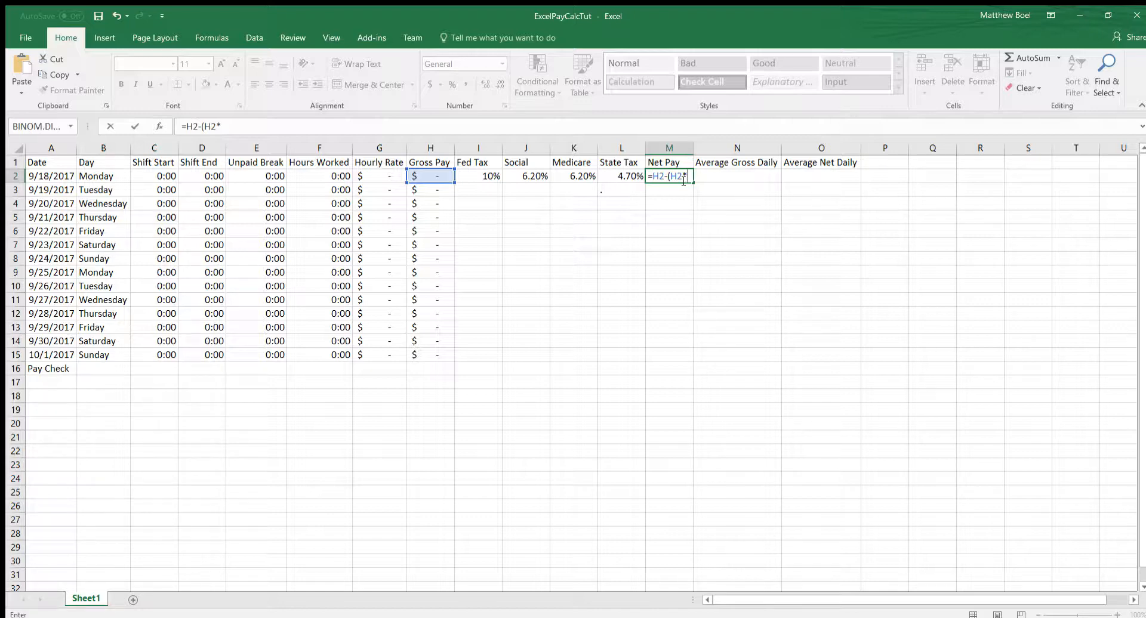
text(I2))
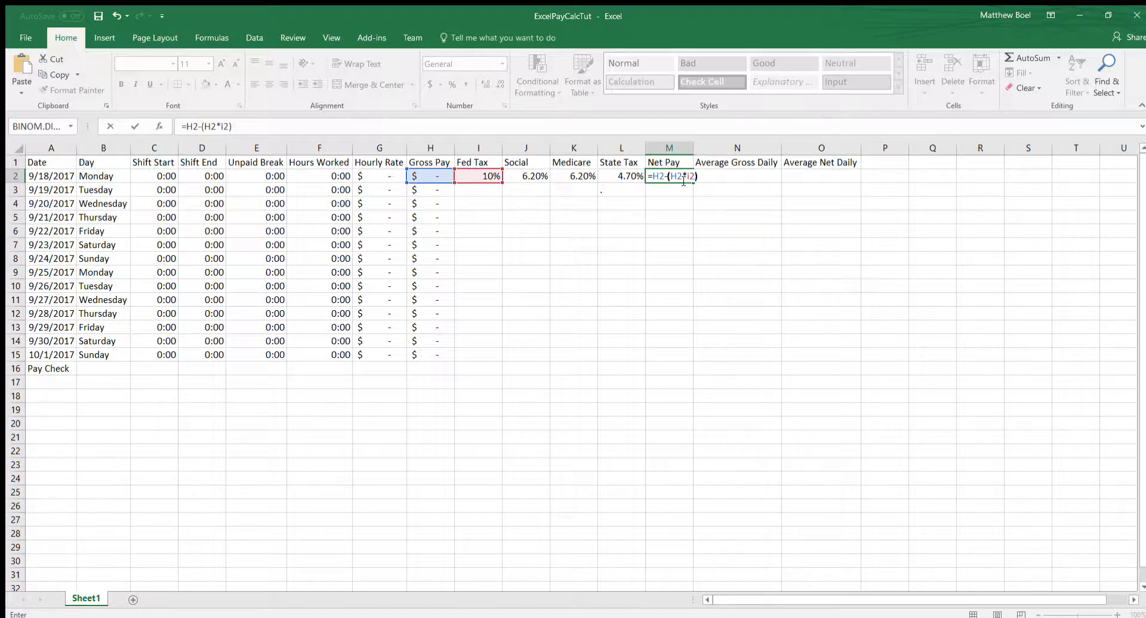
text(-(H2*J2)-)
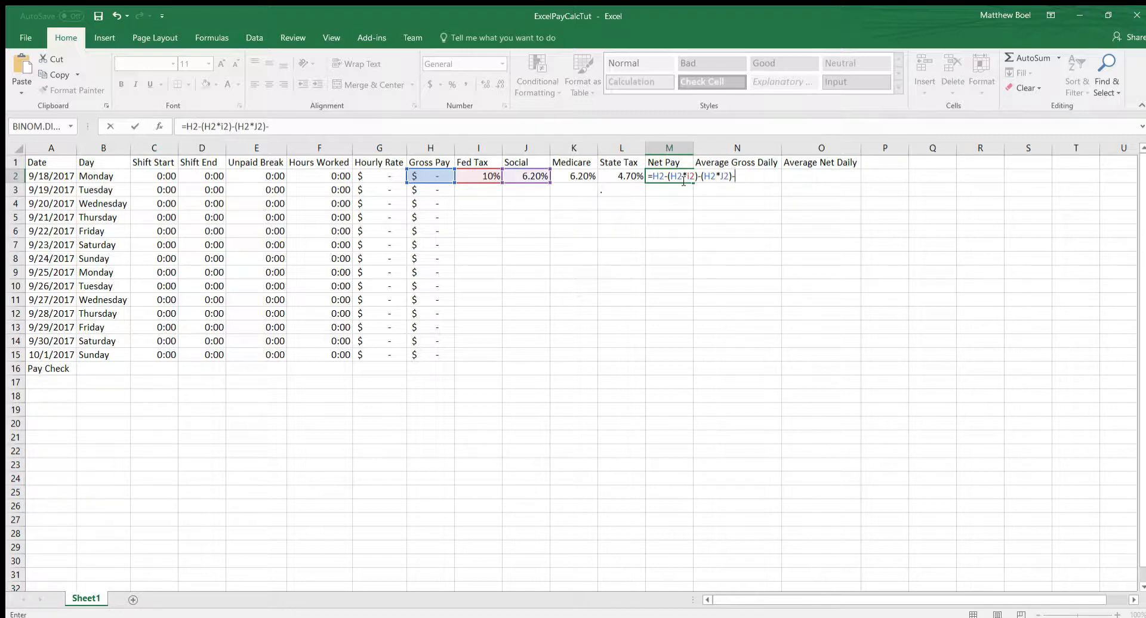
text((K2*)
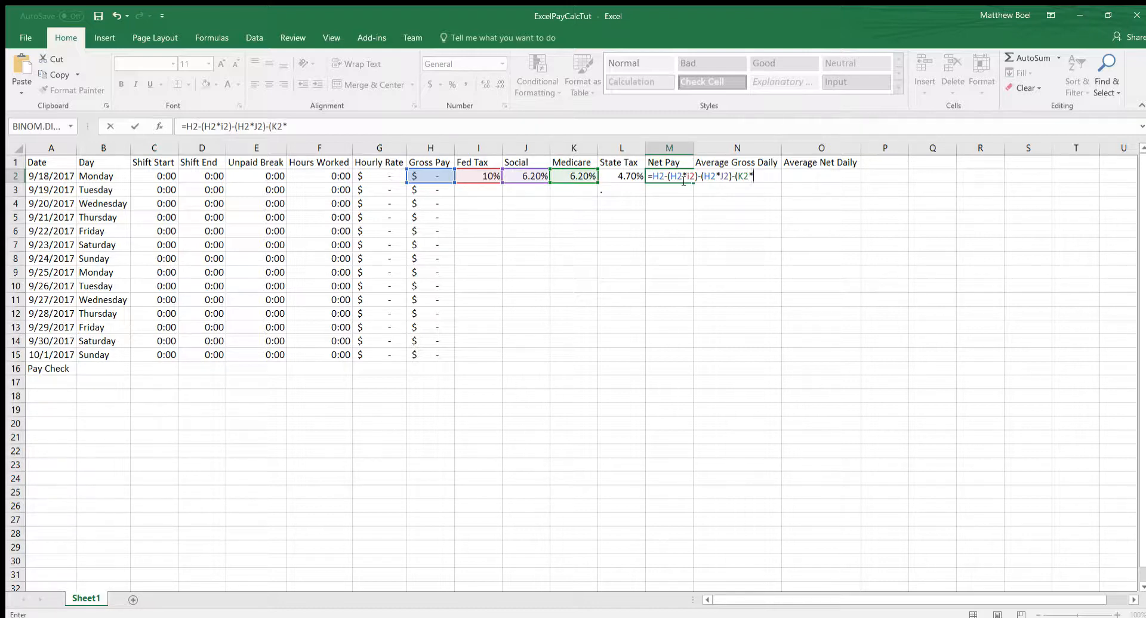
key(BackSpace)
key(BackSpace)
key(BackSpace)
text(H2*i2)
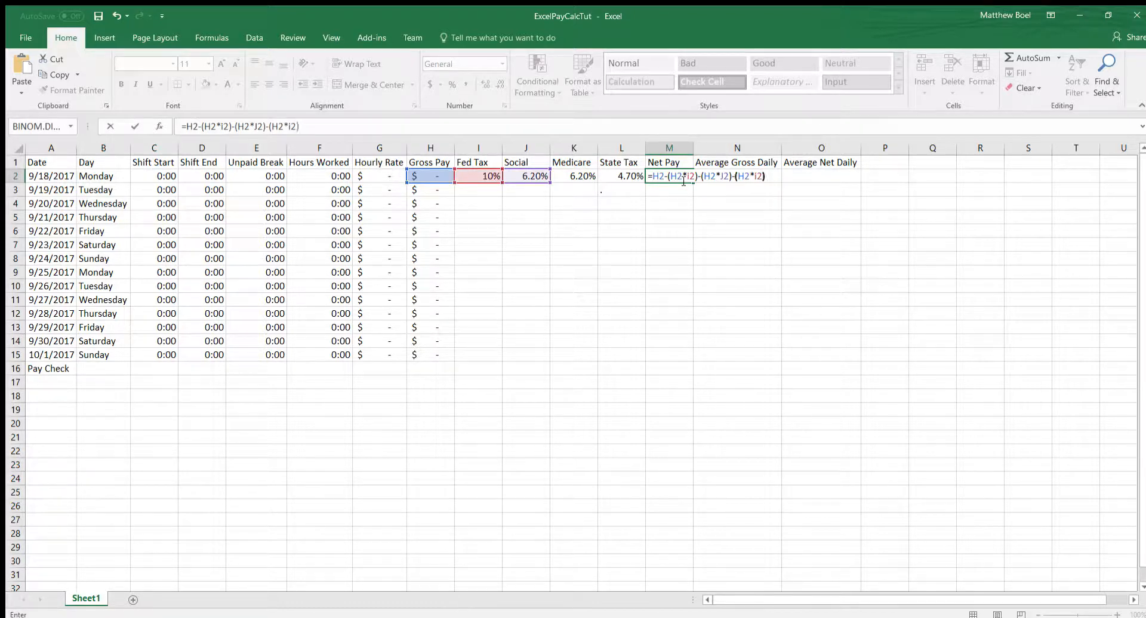
key(BackSpace)
key(BackSpace)
key(BackSpace)
text(k2)-)
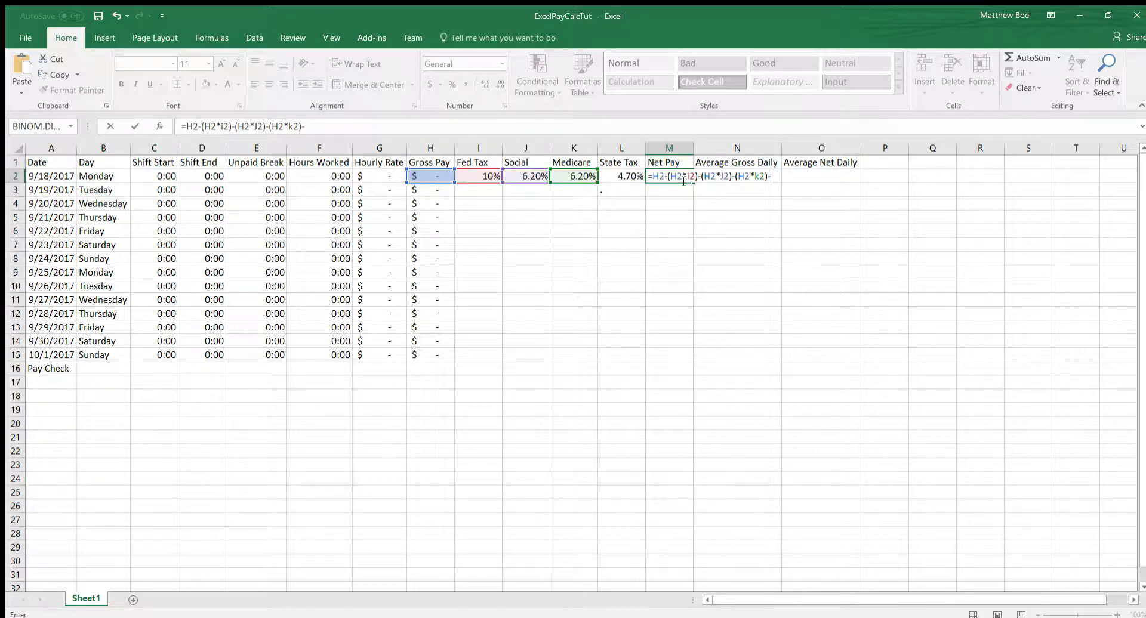
text((H2*L2))
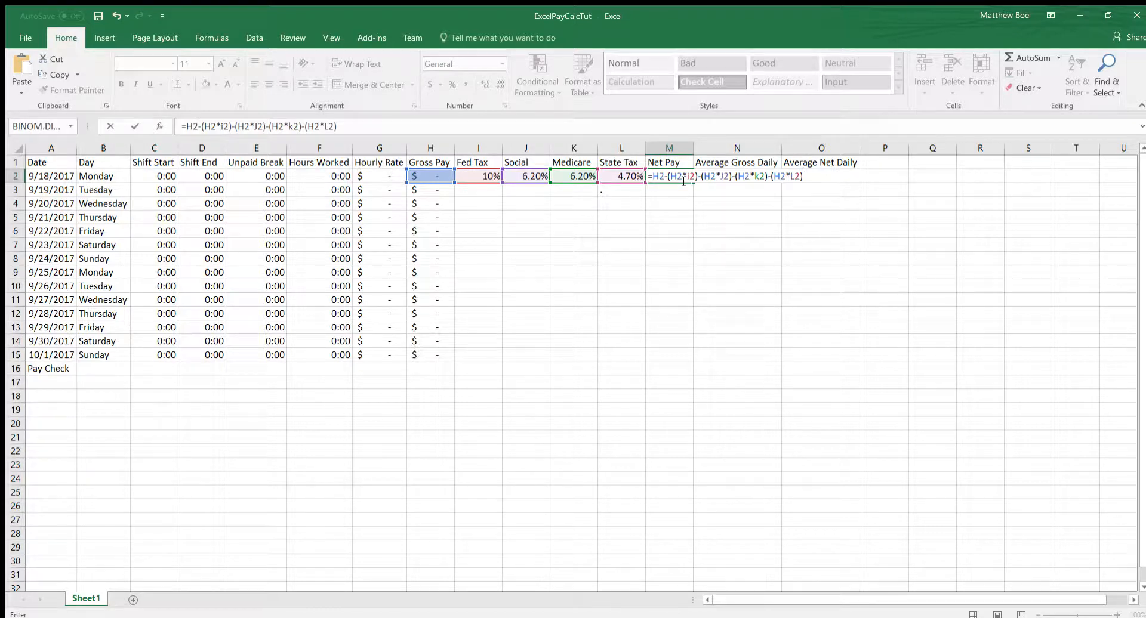
key(Return)
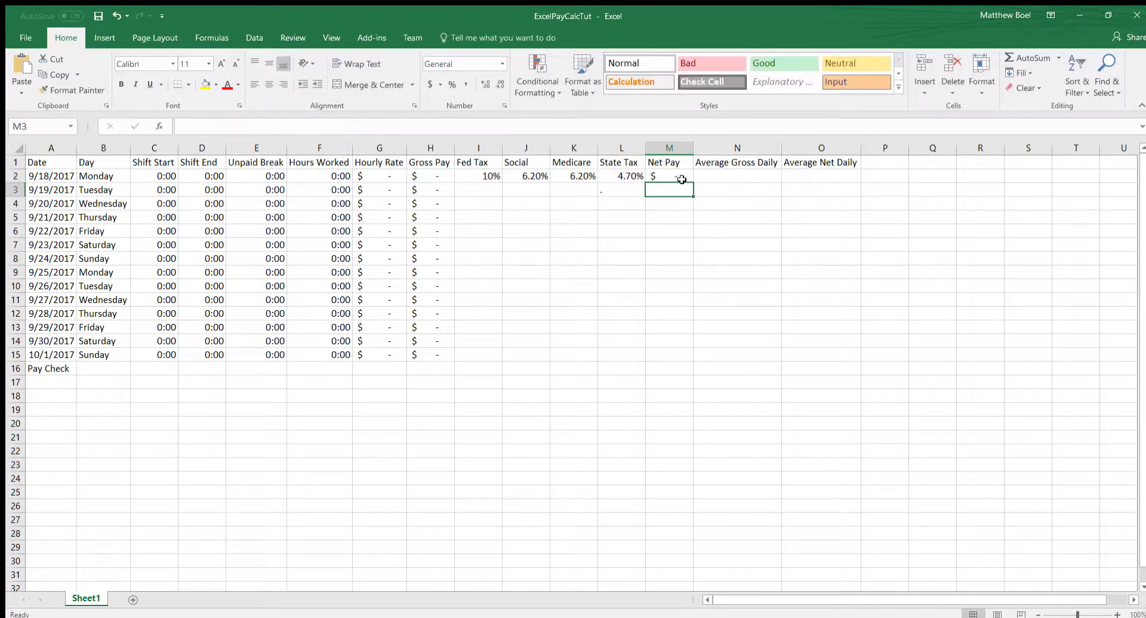
- Set the first Monday's shift start in C2 to 2:00
double_click(166, 176)
key(BackSpace)
key(BackSpace)
key(BackSpace)
key(BackSpace)
key(BackSpace)
key(BackSpace)
key(BackSpace)
key(BackSpace)
key(BackSpace)
key(BackSpace)
key(BackSpace)
text(2:00)
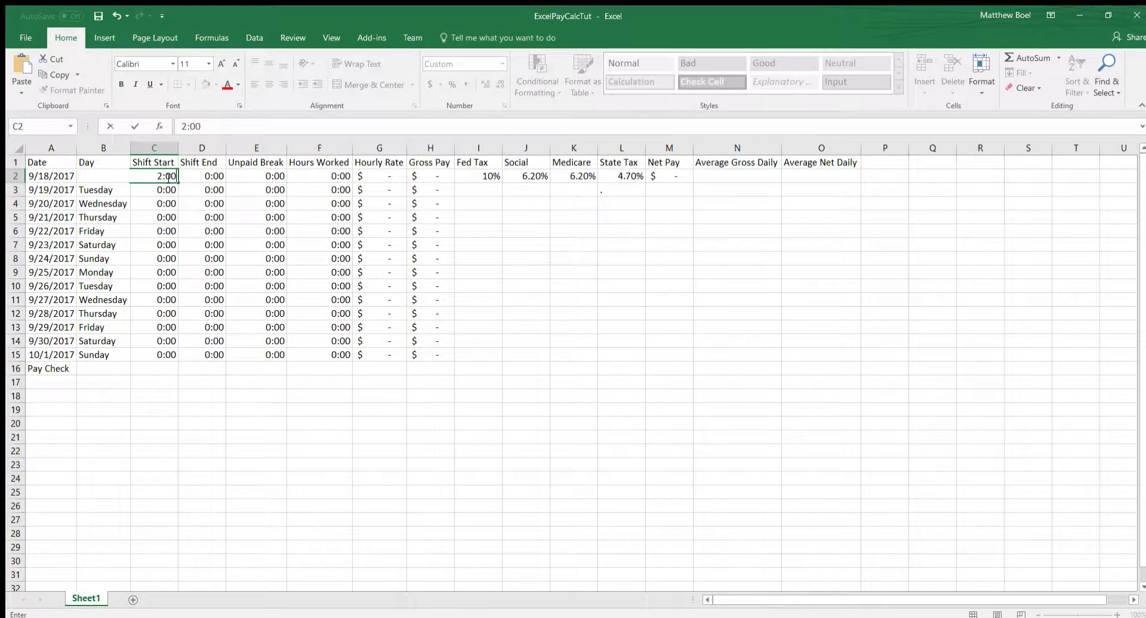
key(Tab)
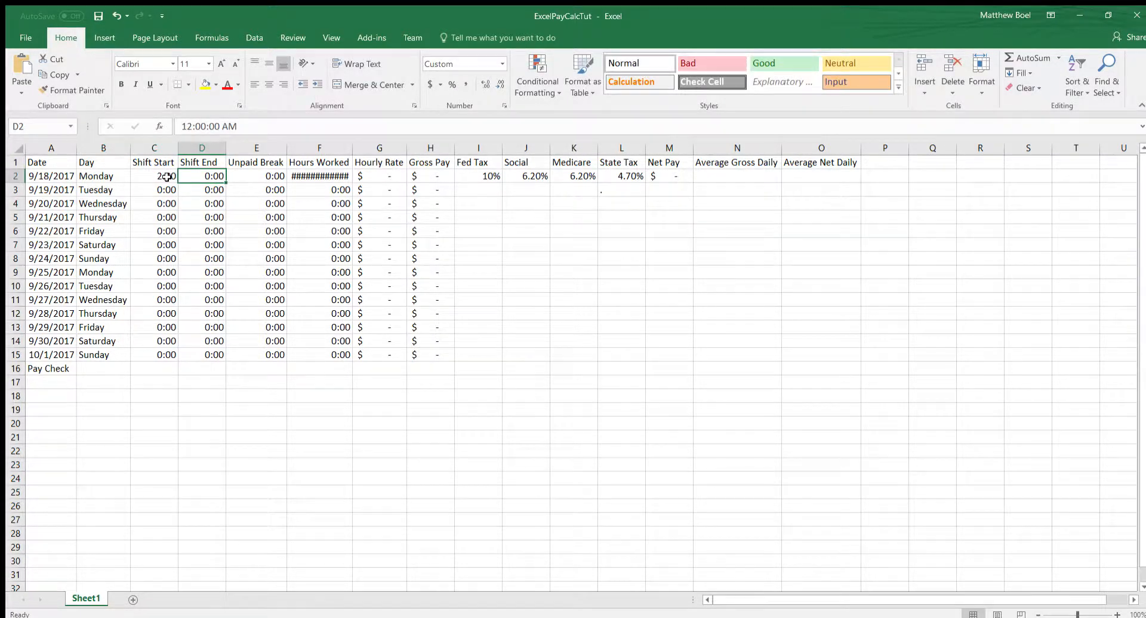
- Set the first Monday's shift end in D2 to 9:00
text(9:00)
key(Return)
key(Up)
- Enter an hourly rate of 8 in G2 for the first Monday
click(418, 177)
click(400, 176)
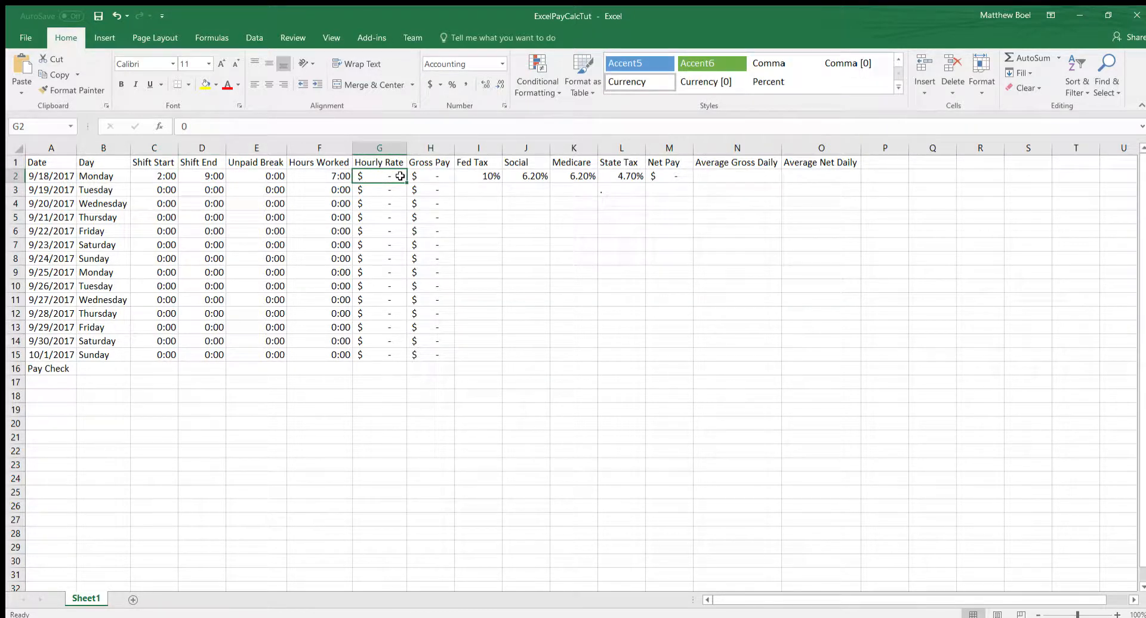
text(8.)
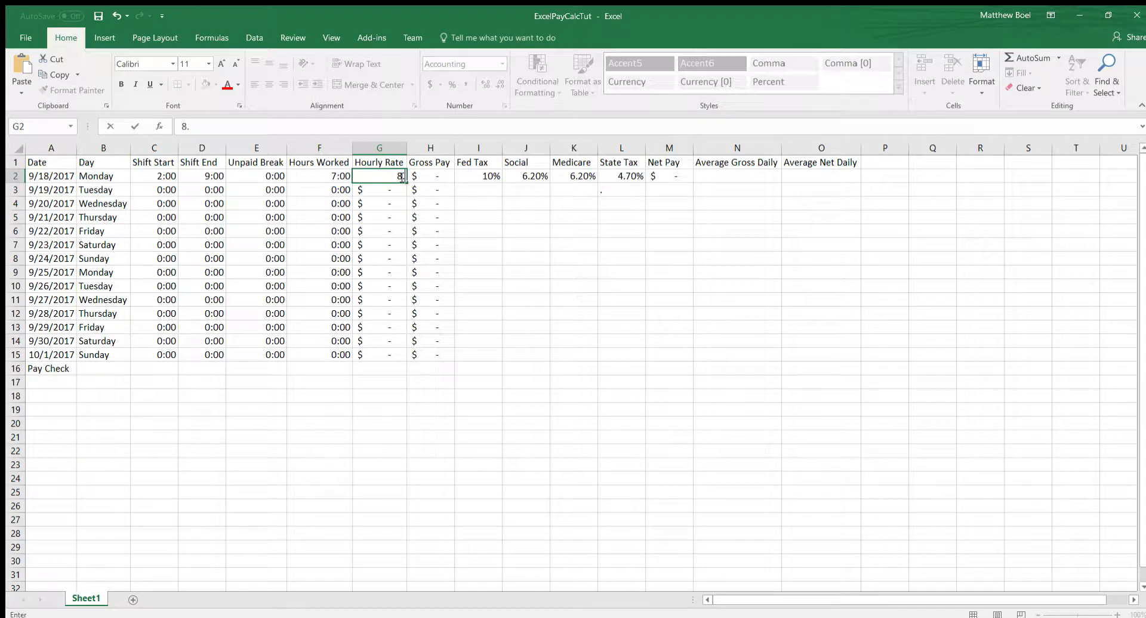
key(Return)
key(Return)
click(399, 176)
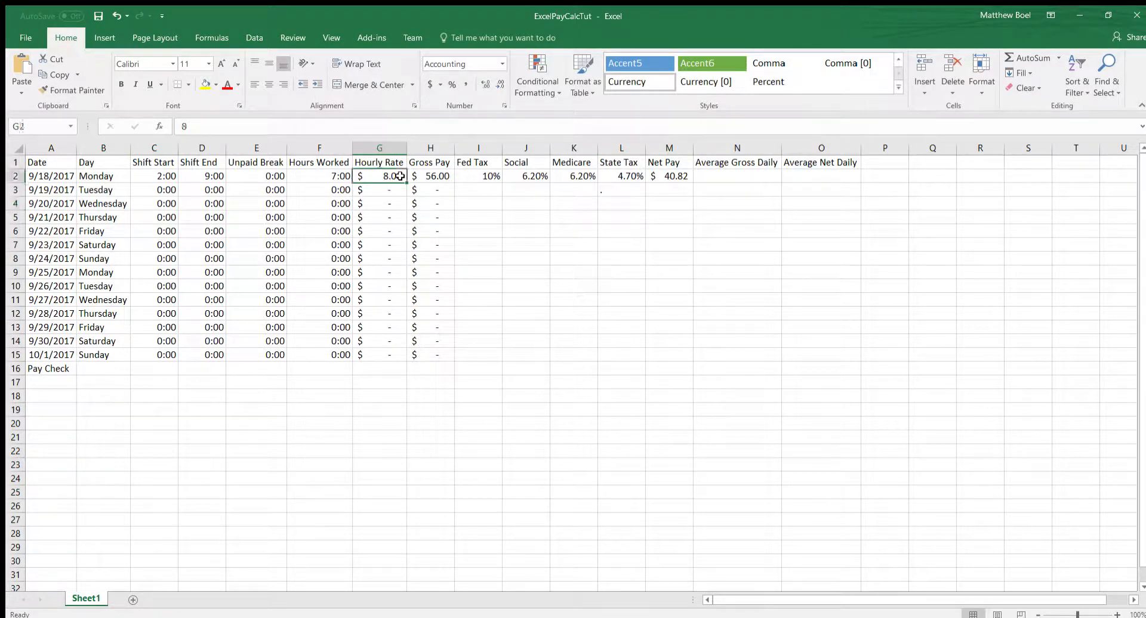
- Fill the tax rates and net pay formula from I2:M2 down through row 15
click(420, 178)
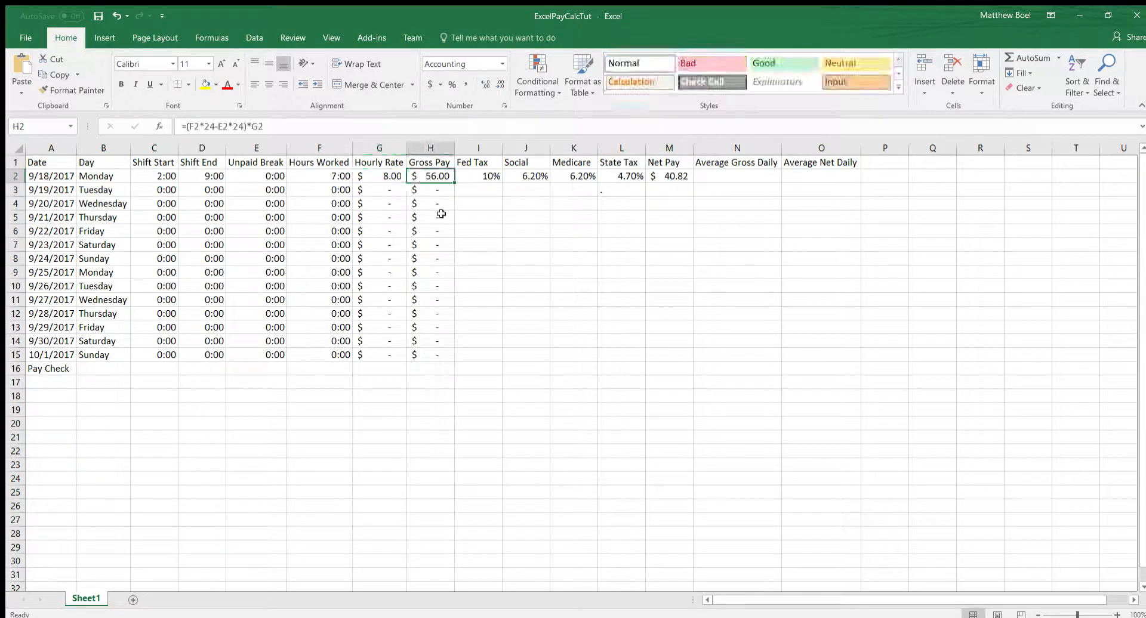
click(669, 187)
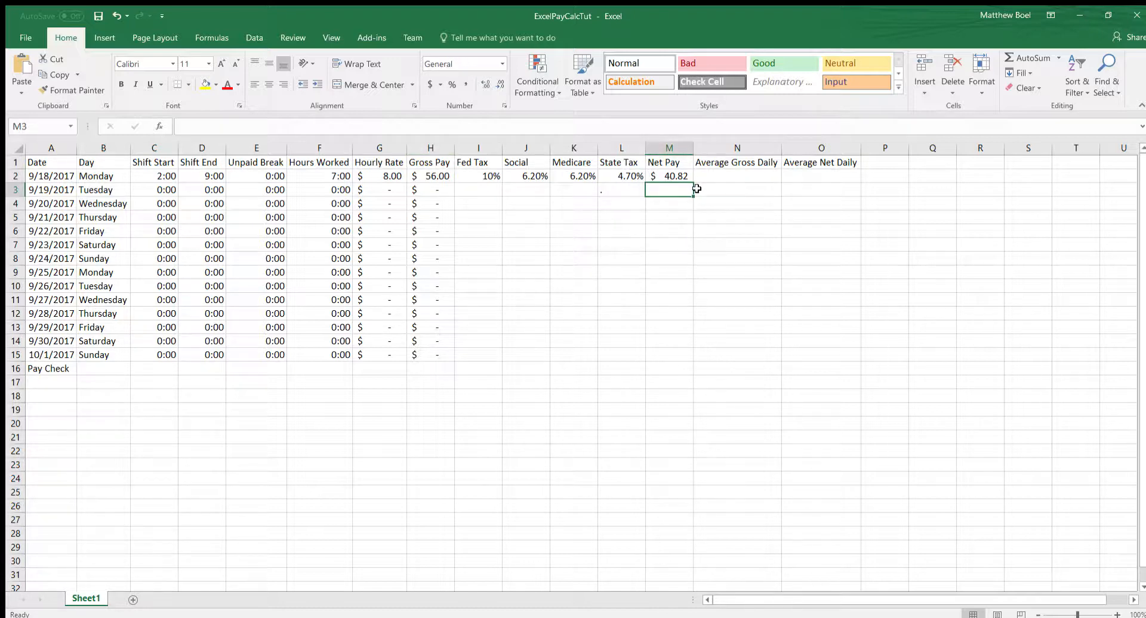
click(679, 177)
drag(469, 173, 682, 361)
click(526, 218)
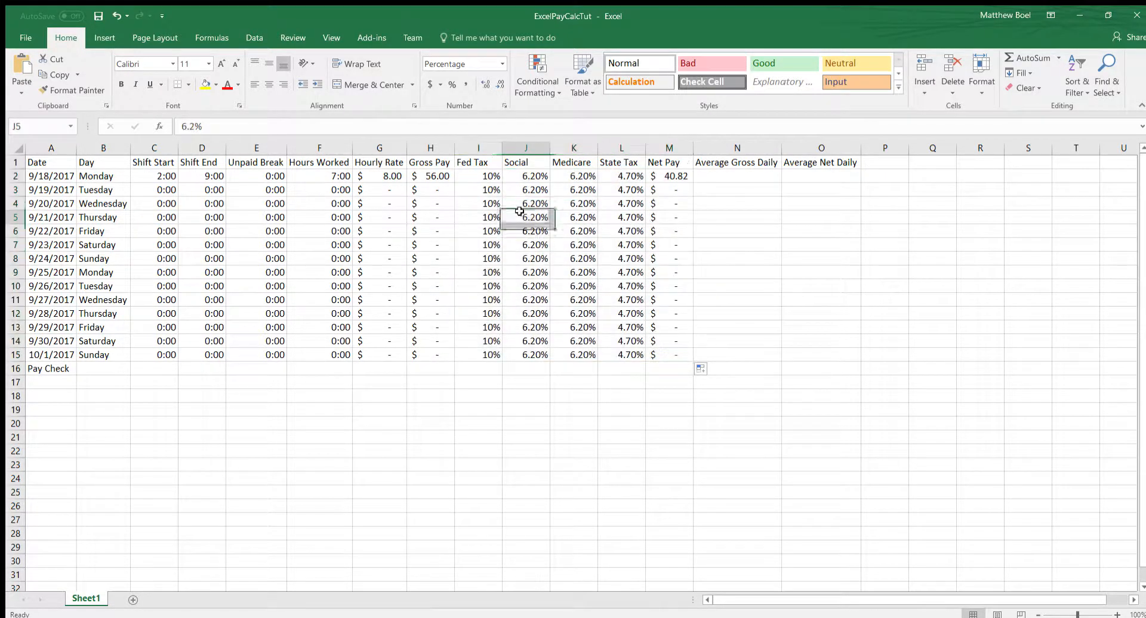
click(661, 246)
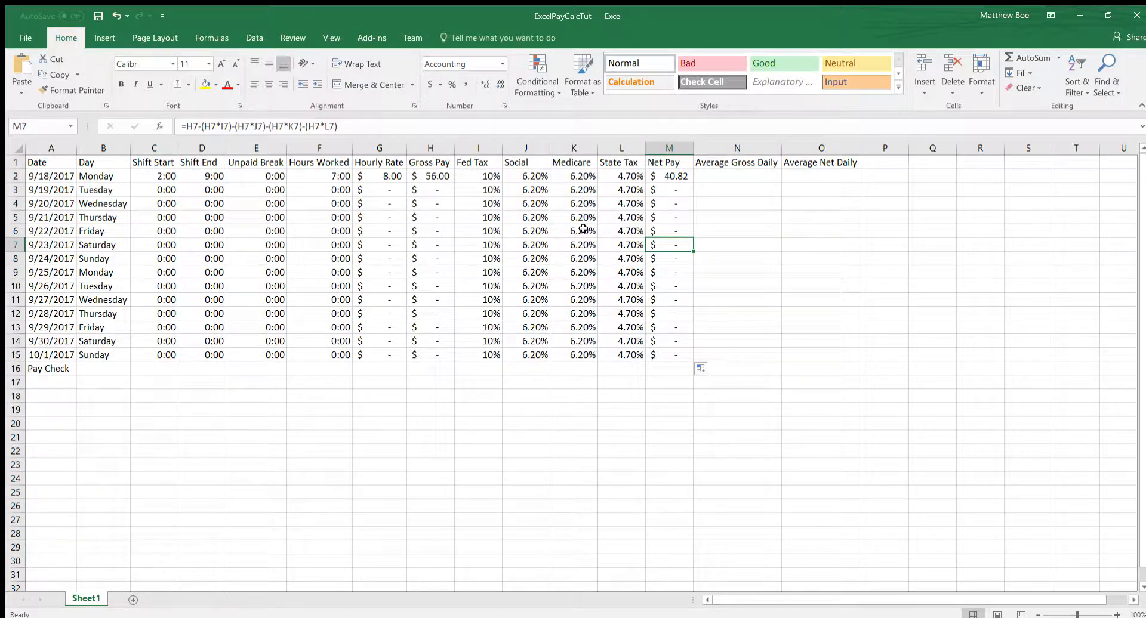
- Begin a total hours formula in F16, the Hours Worked cell of the Pay Check row
click(95, 369)
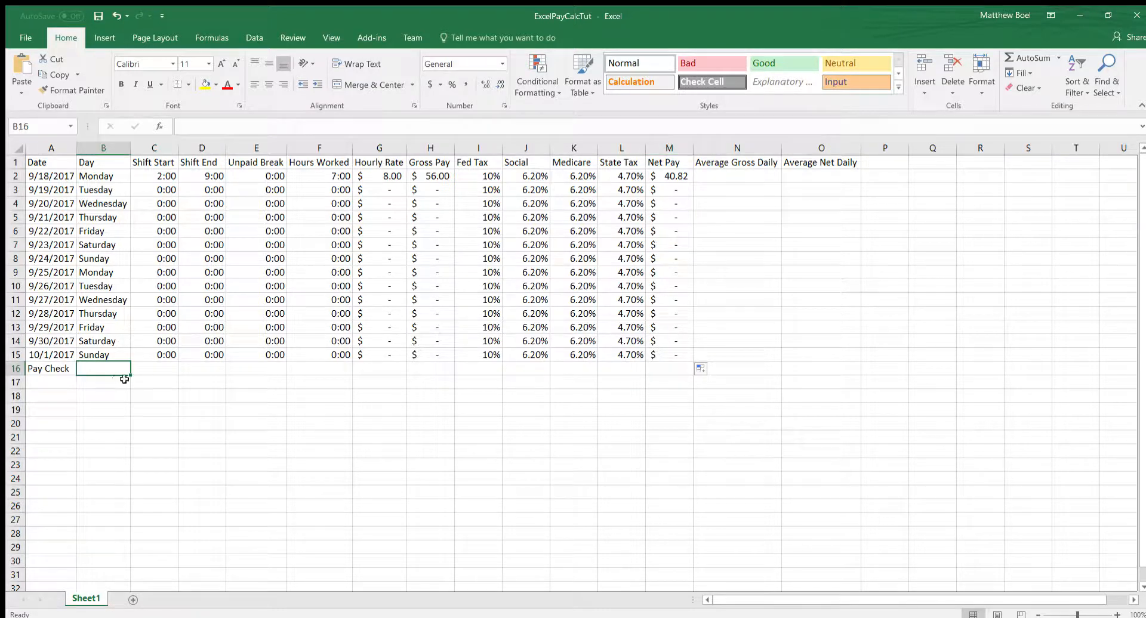
click(377, 366)
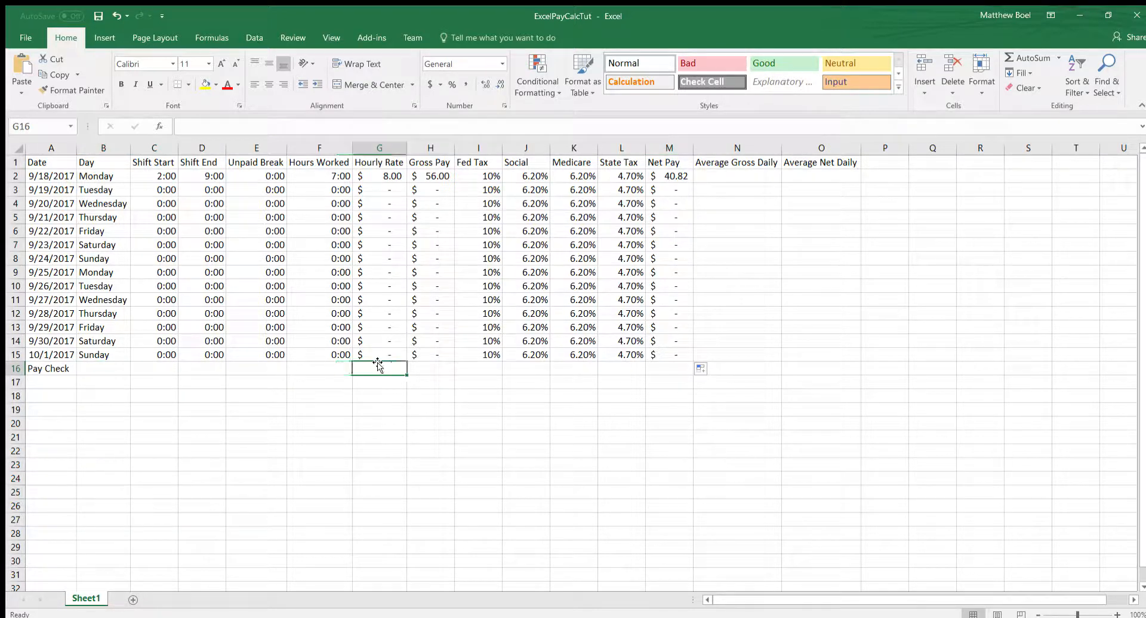
click(334, 371)
text(=)
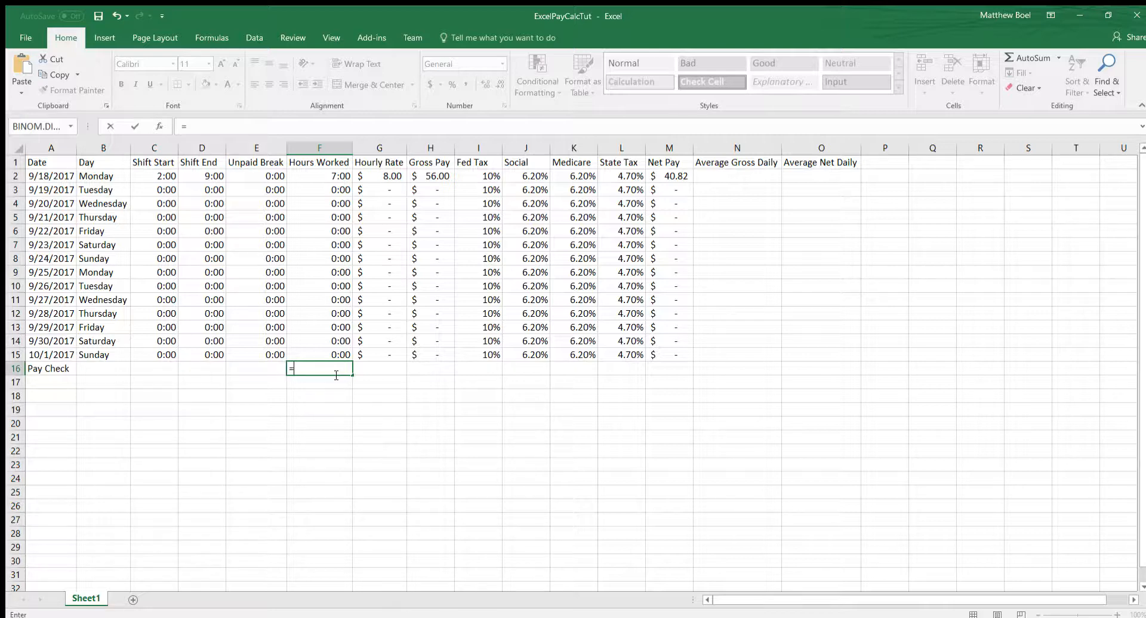
text((G2)
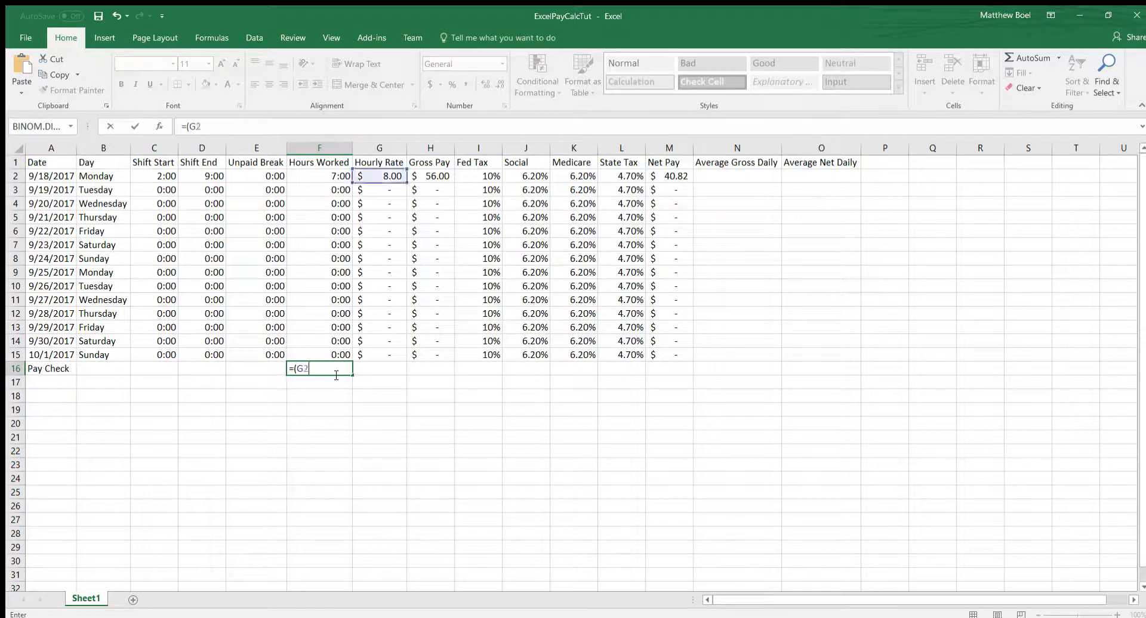
key(BackSpace)
key(BackSpace)
text(F)
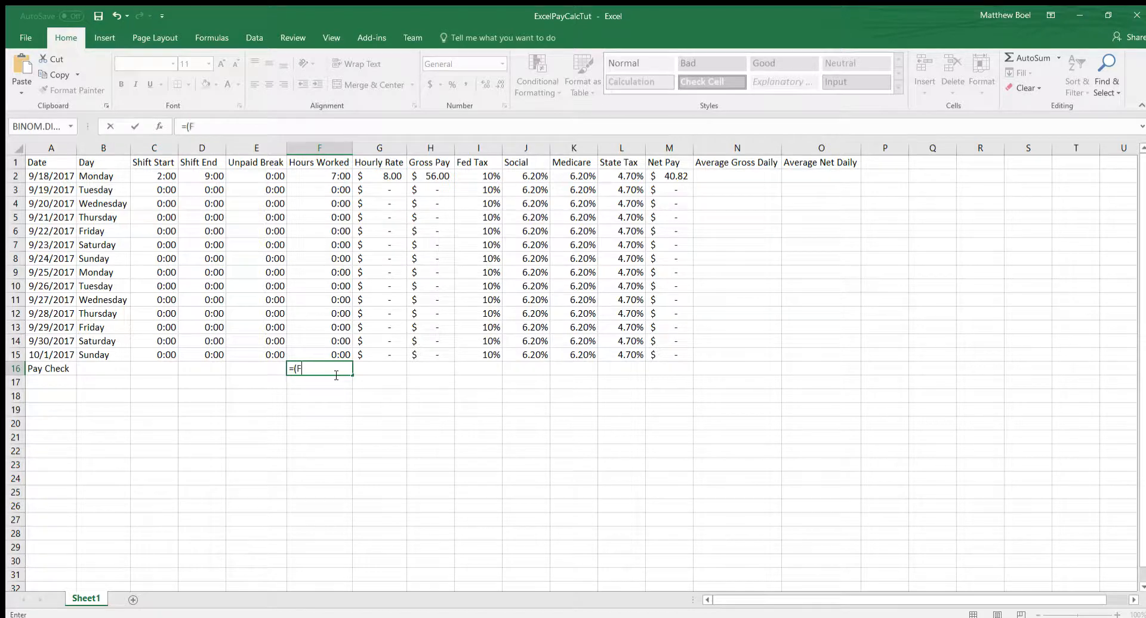
text(2*24))
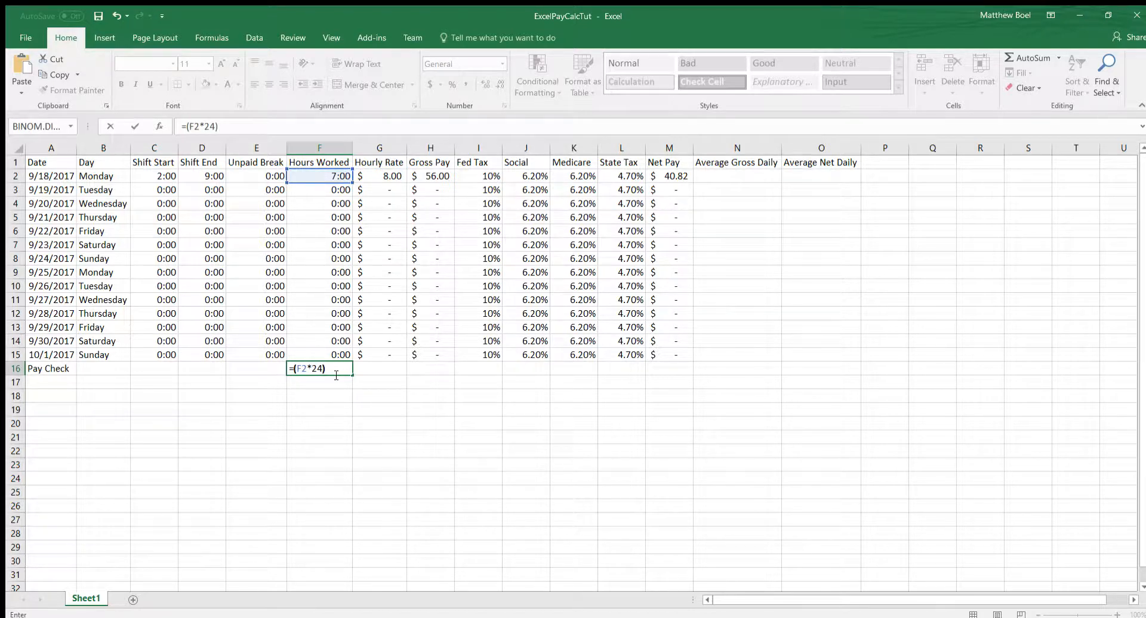
text(+)
text(F)
key(BackSpace)
key(BackSpace)
key(BackSpace)
key(BackSpace)
key(BackSpace)
key(BackSpace)
key(BackSpace)
key(BackSpace)
key(BackSpace)
- Complete the F16 formula as =F2*24+F3*24
text(F)
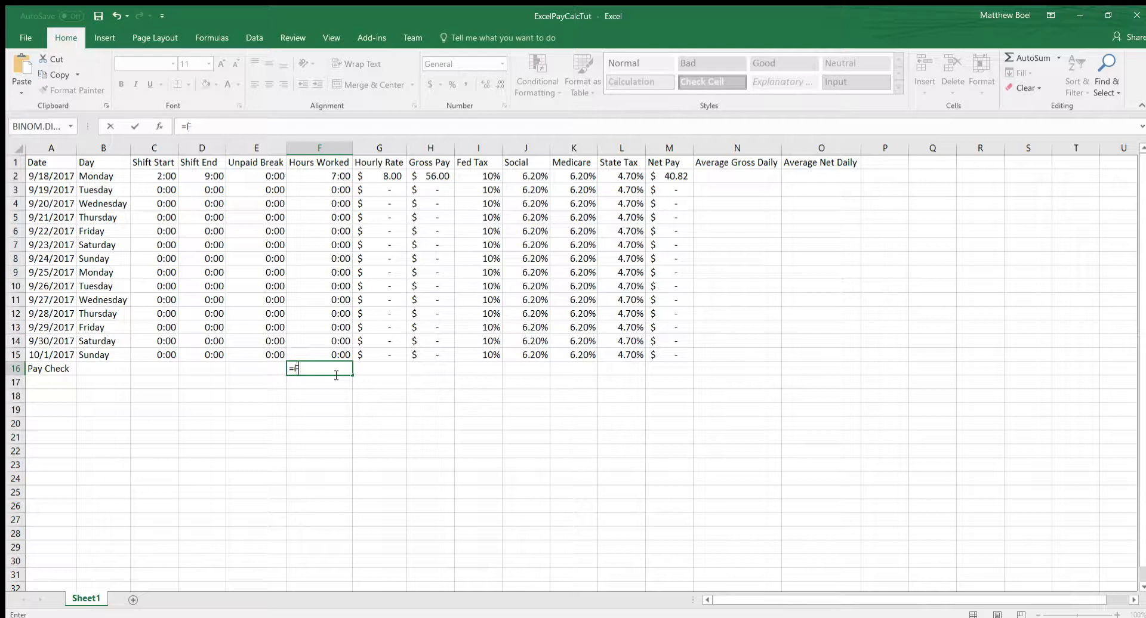
text(2*24)
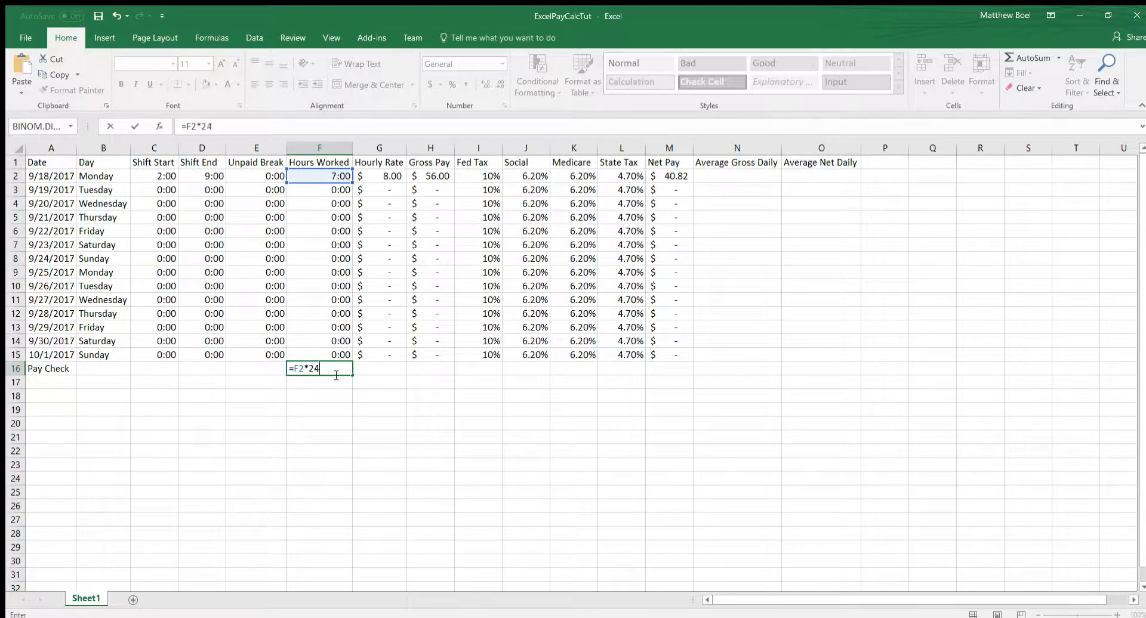
text(+F3*24)
key(Return)
click(335, 370)
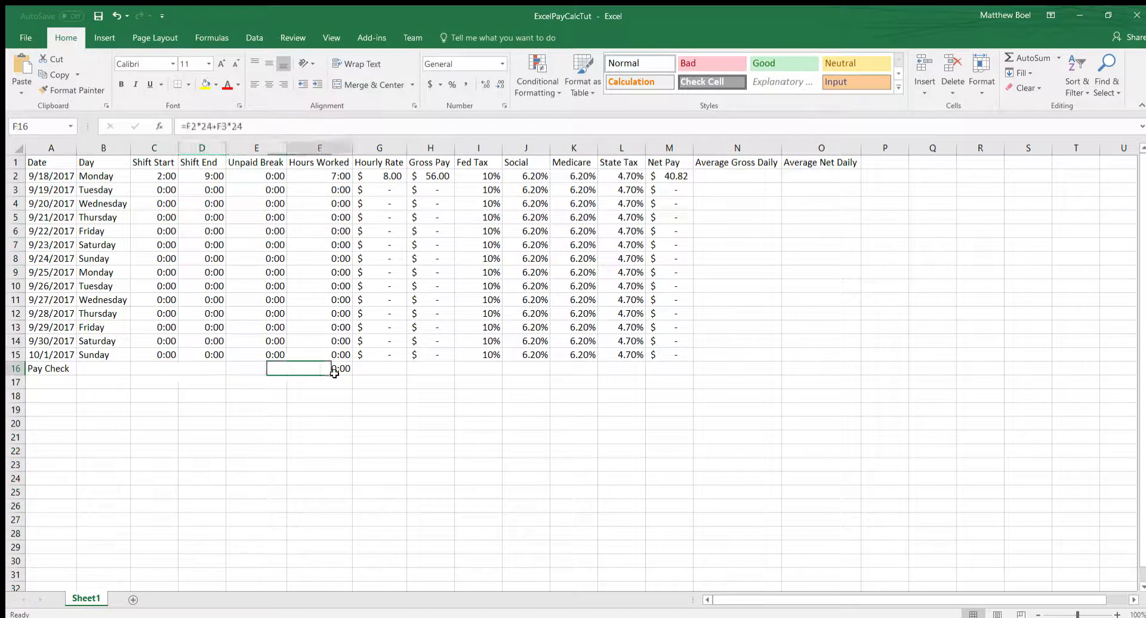
- Subtract the unpaid breaks in the F16 formula, making it =F2*24-E2*24+F3*24-E3*24
click(246, 126)
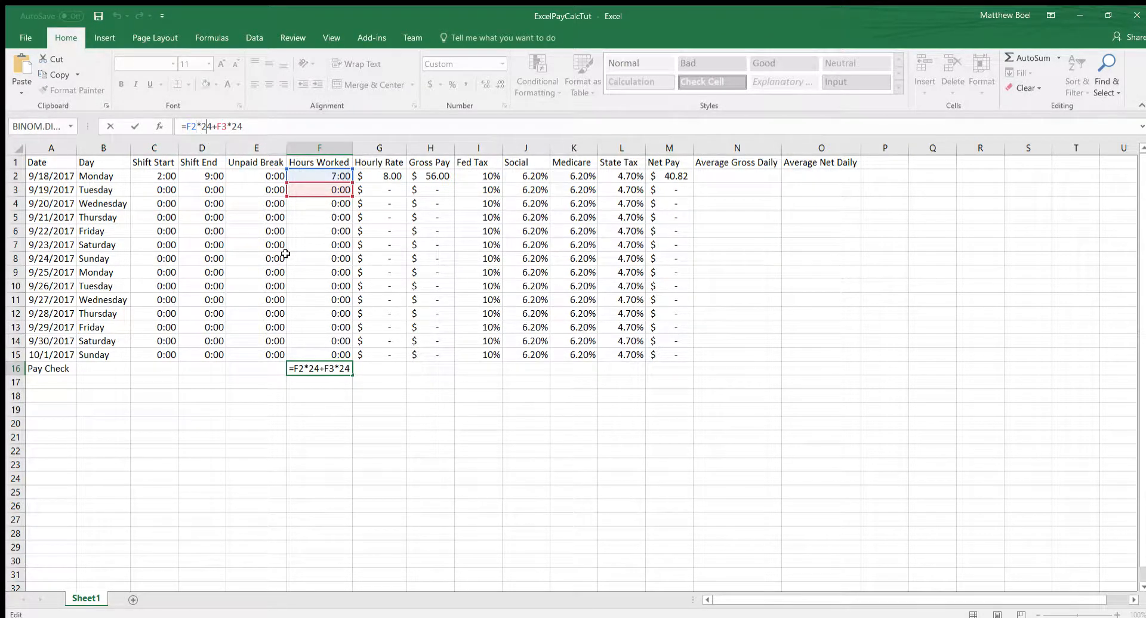
text(-E2*24)
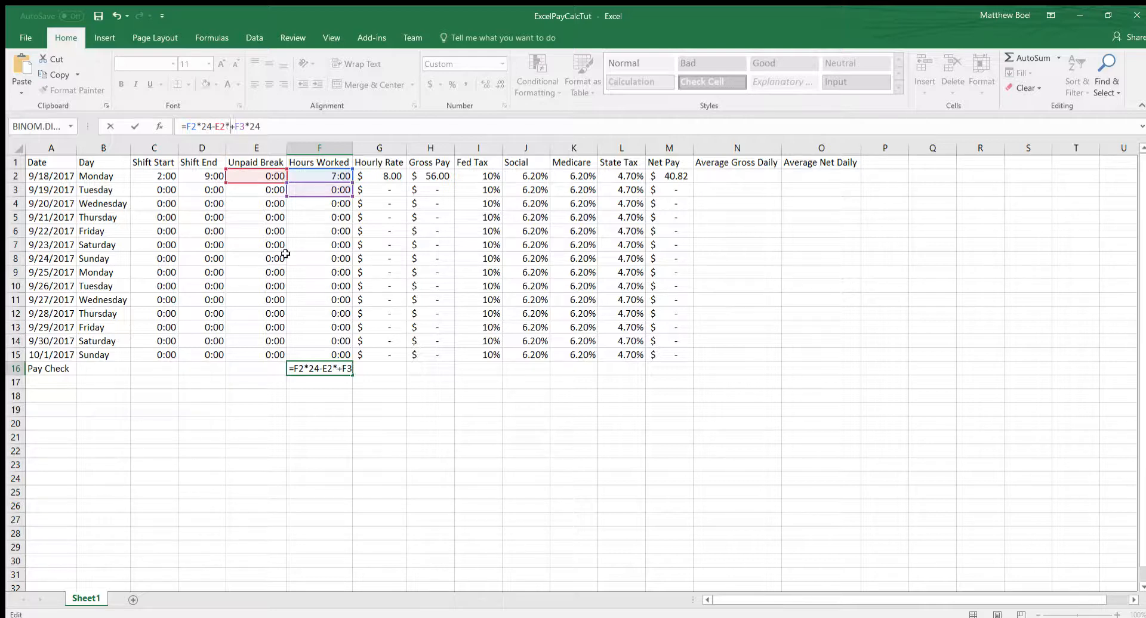
key(Right)
key(Right)
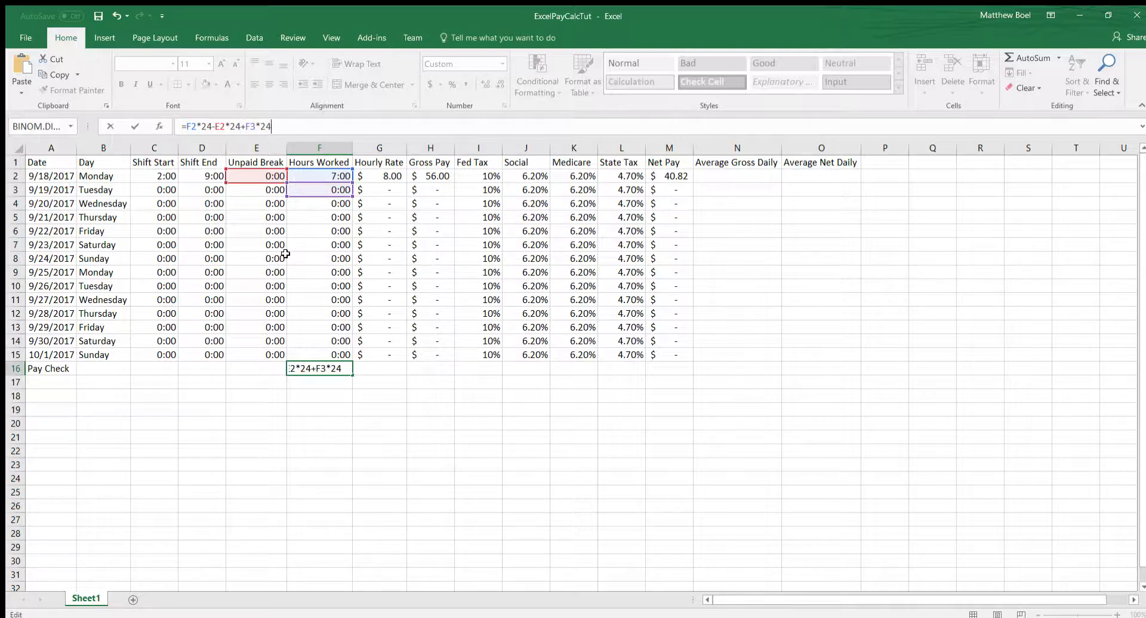
text(-E3)
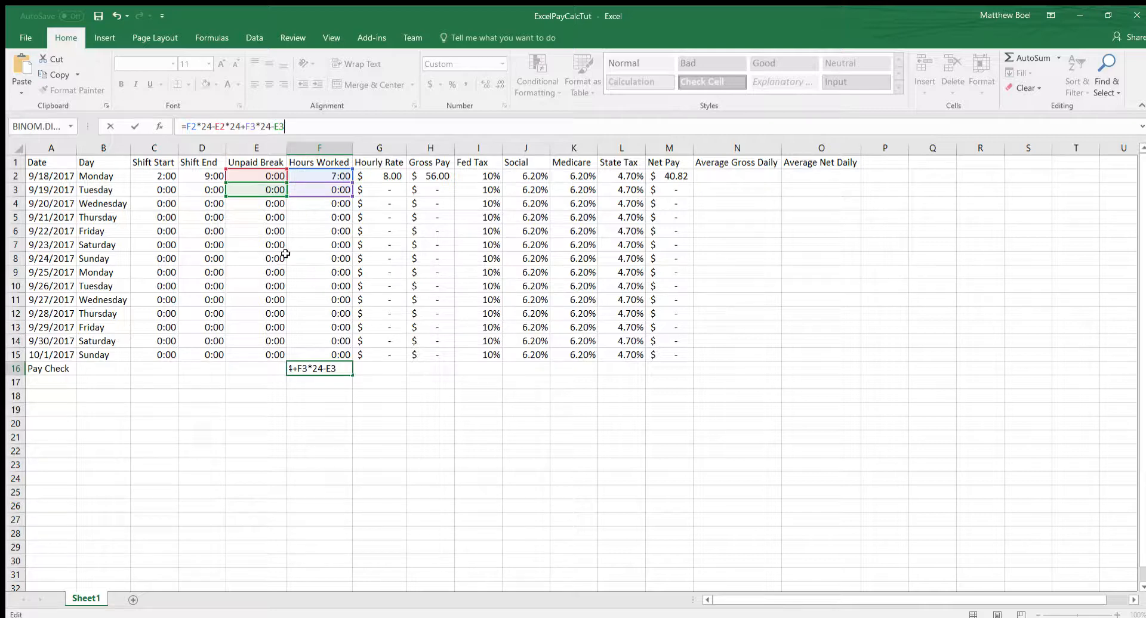
text(*24)
- Copy the expression F2*24-E2*24+F3*24-E3*24 and append it to the F16 formula after a minus sign
drag(186, 127, 301, 126)
key(ctrl+c)
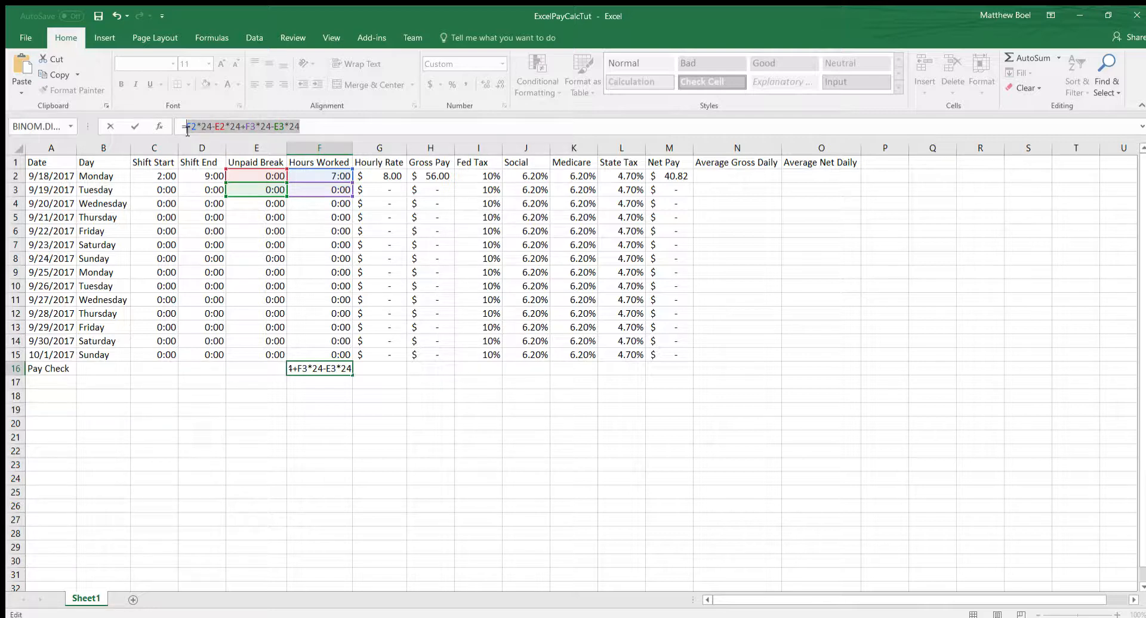
click(312, 126)
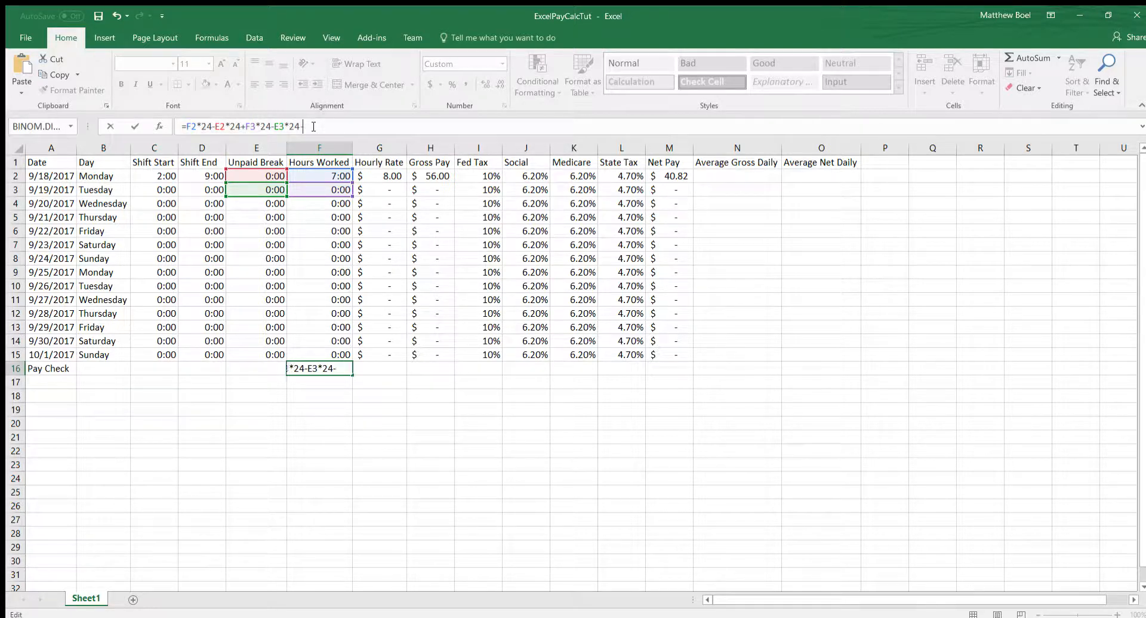
text(-)
key(ctrl+v)
- Change the F2 and E2 references in the appended part of the F16 formula to F4 and E4
click(314, 126)
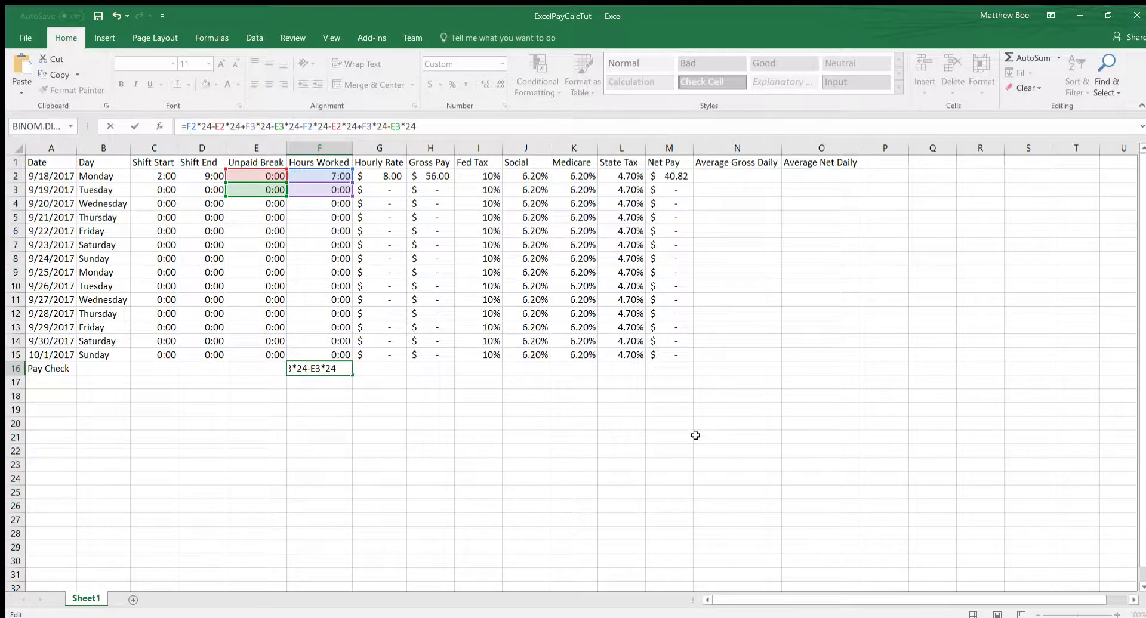
key(BackSpace)
text(4)
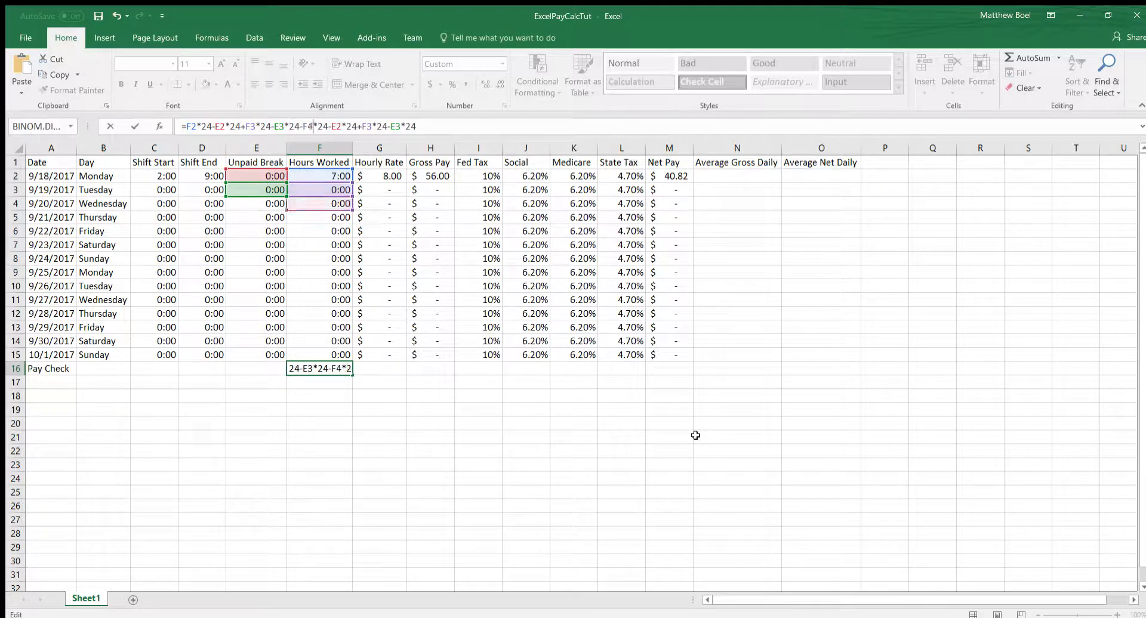
key(Right)
key(Right)
key(Delete)
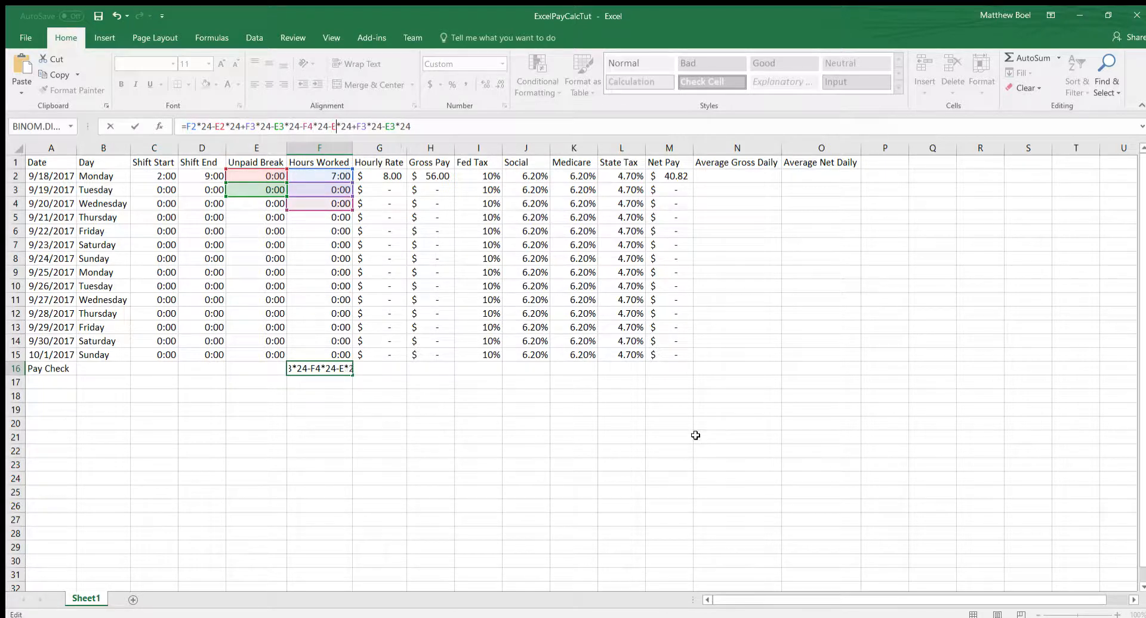
text(4)
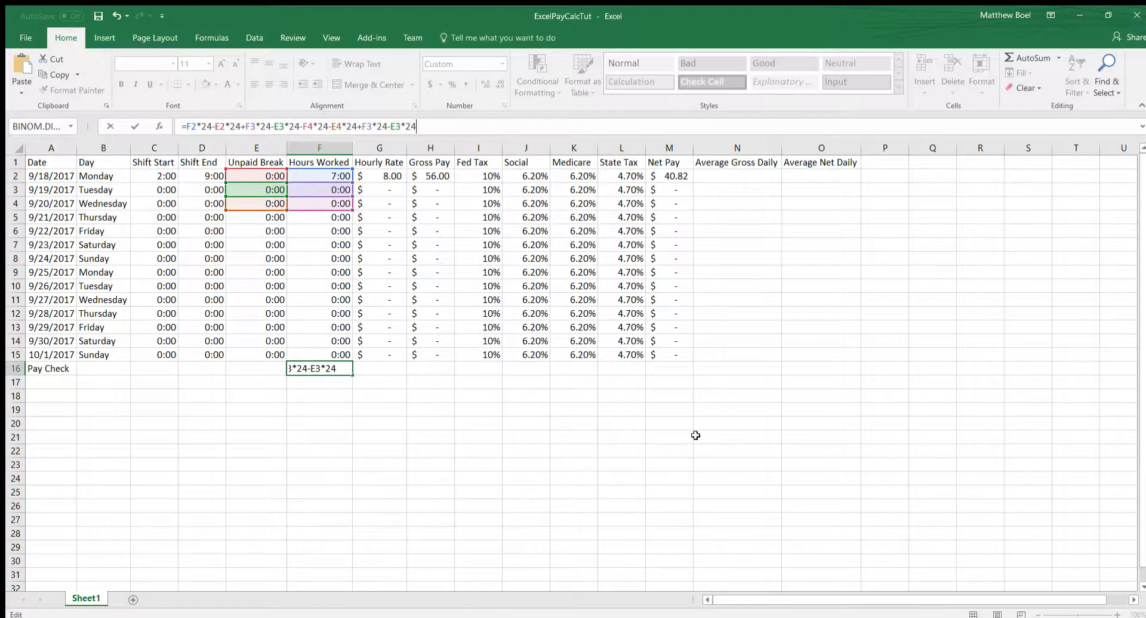
- Change the F3 and E3 references in the appended part of the F16 formula to F5 and E5
key(Left)
key(BackSpace)
text(5)
key(Right)
key(Right)
key(Right)
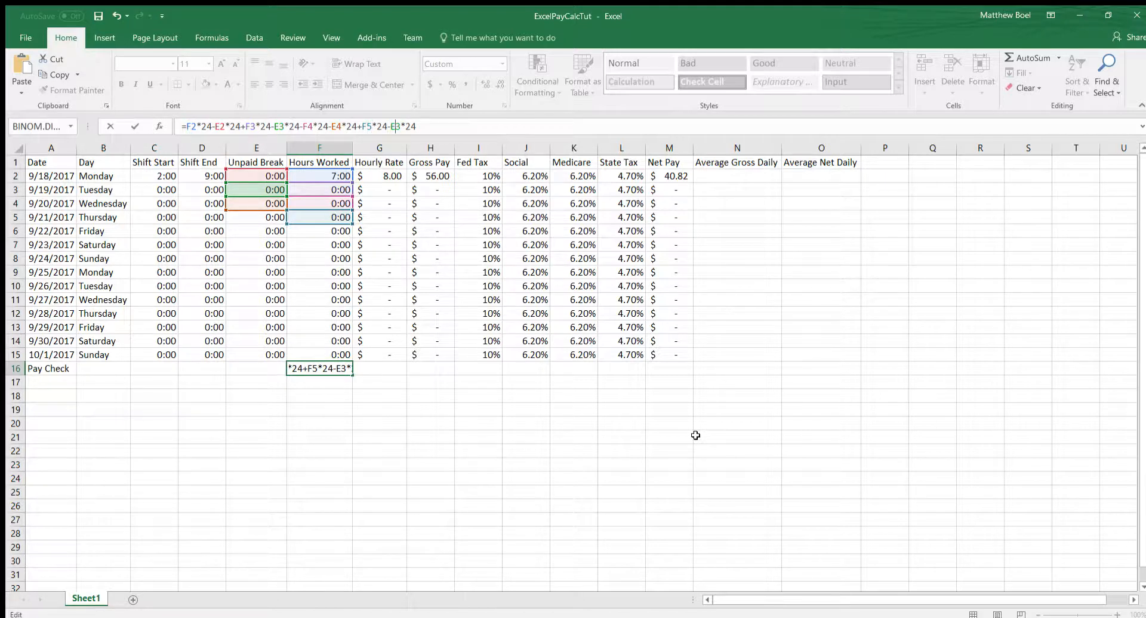
key(BackSpace)
text(5)
key(Right)
key(Right)
- Append the copied expression again after a minus sign and change its F2 and E2 references to F6 and E6
text(-)
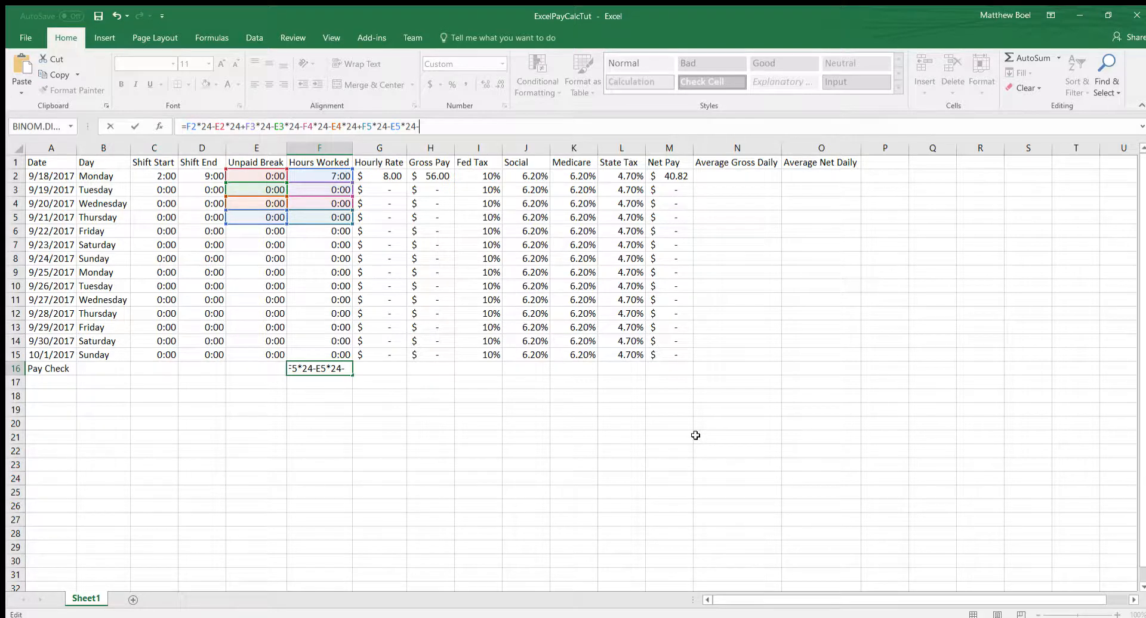
key(ctrl+v)
key(Left)
key(Left)
key(Left)
key(Left)
key(Left)
key(Left)
key(Left)
key(Left)
key(Left)
key(Left)
key(Left)
key(Left)
key(Left)
key(Left)
key(Left)
key(Left)
key(Left)
key(Left)
key(Left)
key(Left)
key(BackSpace)
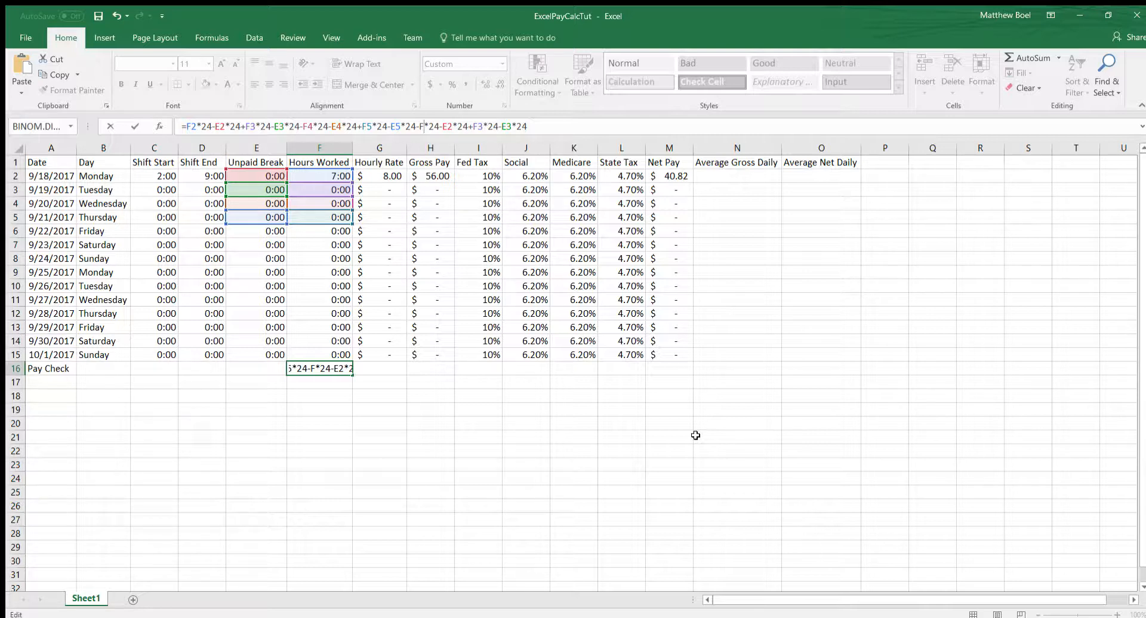
text(6)
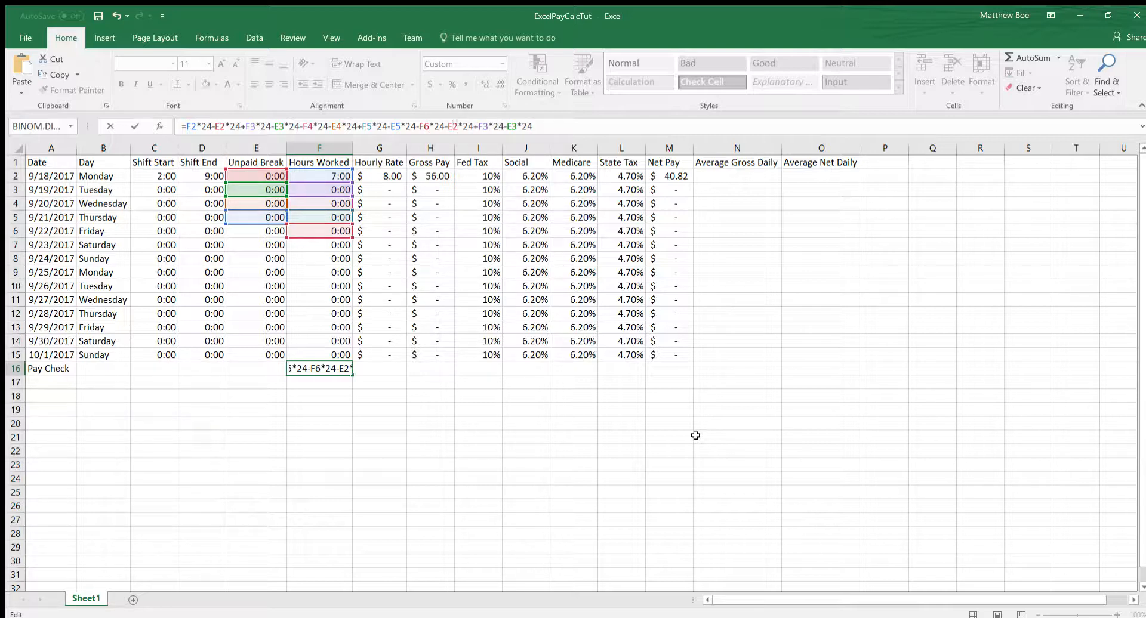
key(BackSpace)
text(6)
- Change the last F3 and E3 references in the F16 formula to F7 and E7
key(Right)
key(Right)
key(Right)
key(Right)
key(Delete)
text(F)
key(Right)
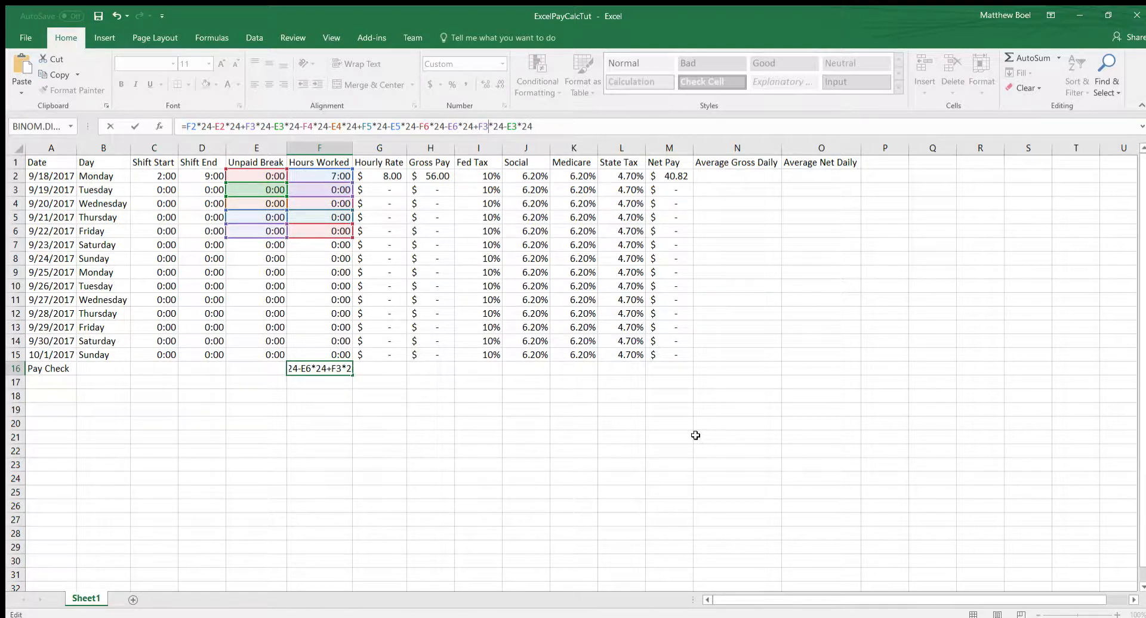
key(BackSpace)
text(7)
key(Right)
key(Right)
key(Right)
key(BackSpace)
key(Right)
key(Right)
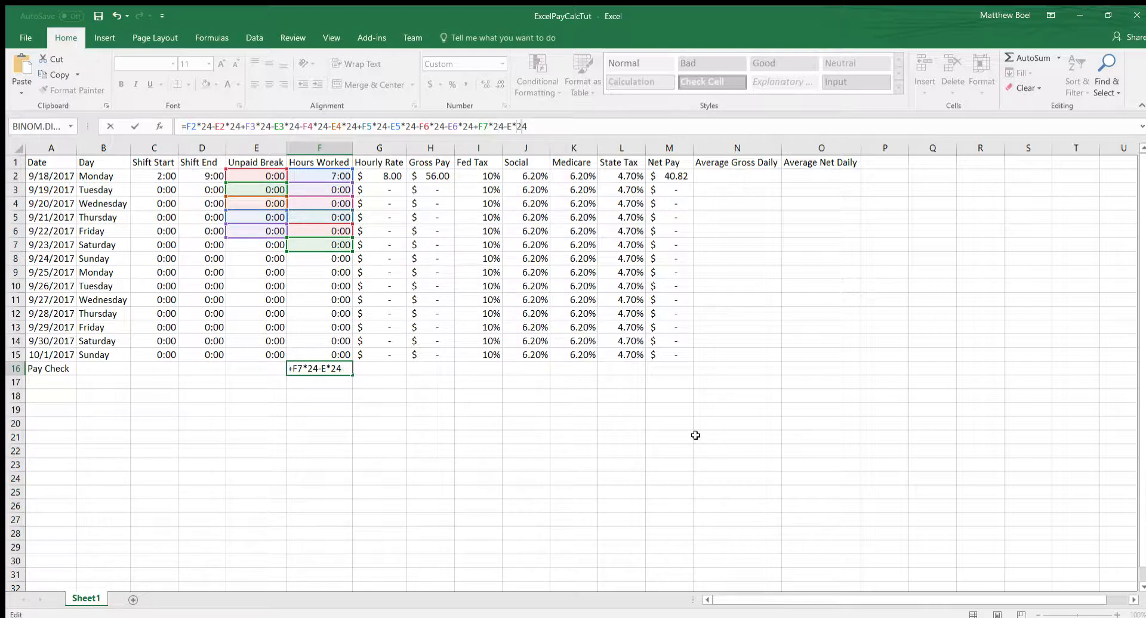
text(7)
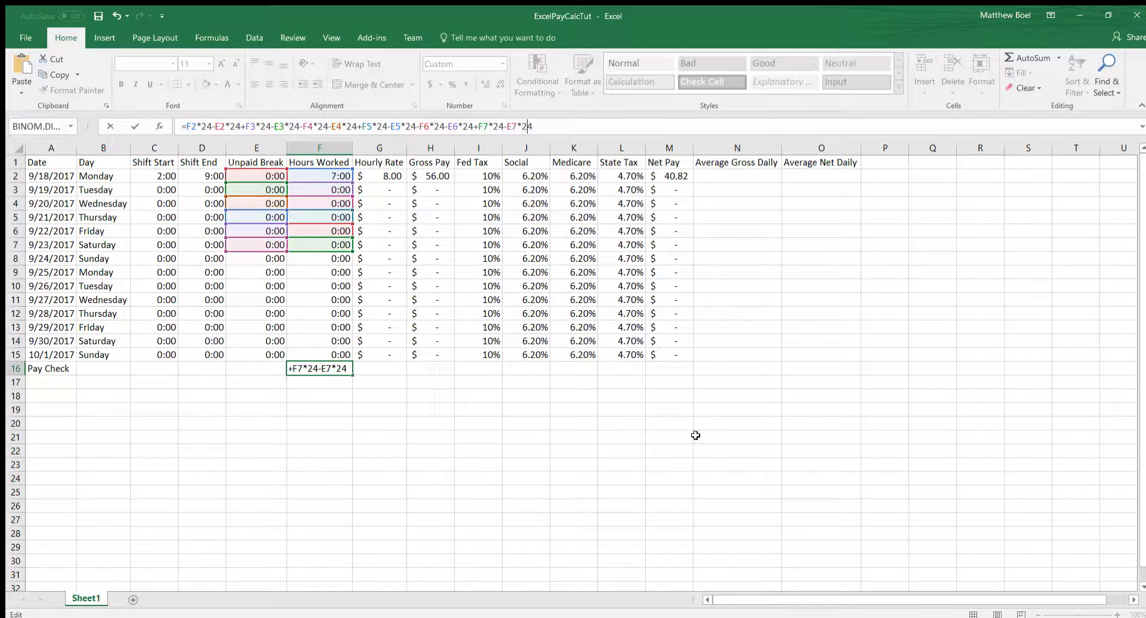
- Append -F2*24-E2*24+F3*24-E3*24 to the F16 formula and change its F2 and E2 references to F8 and E8
text(-F2*24-E2*24+F3*24-E3*24)
key(Left)
key(Left)
key(Left)
key(Left)
key(Left)
key(Left)
key(Left)
key(Left)
key(Left)
key(Left)
key(Left)
key(Left)
key(Left)
key(Left)
key(Left)
key(Left)
key(Left)
key(Left)
key(Left)
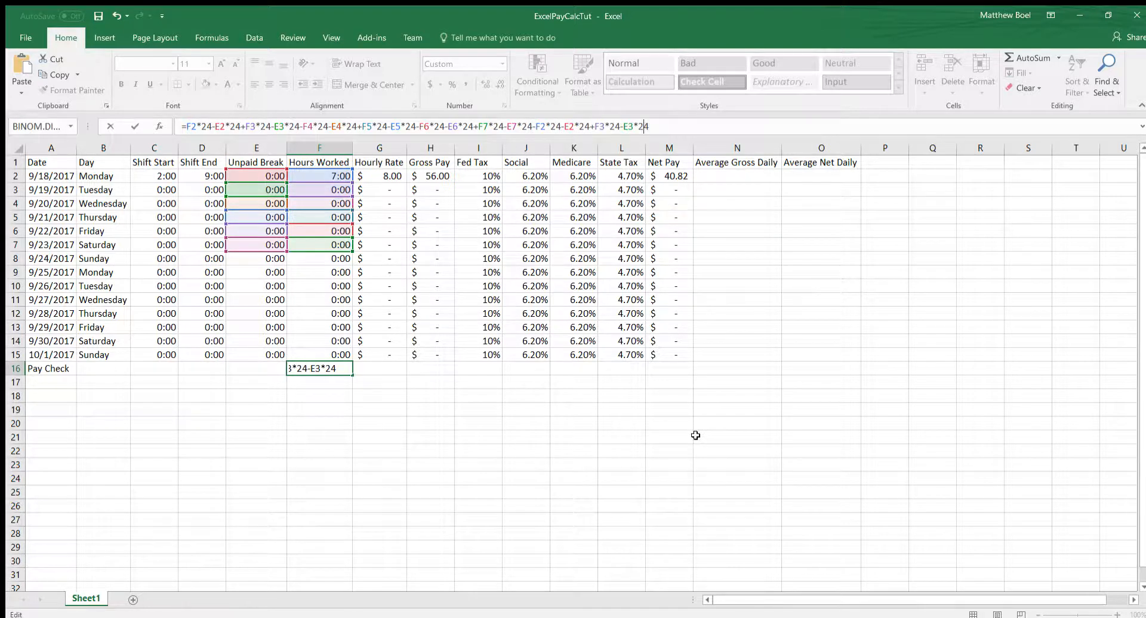
key(BackSpace)
text(8)
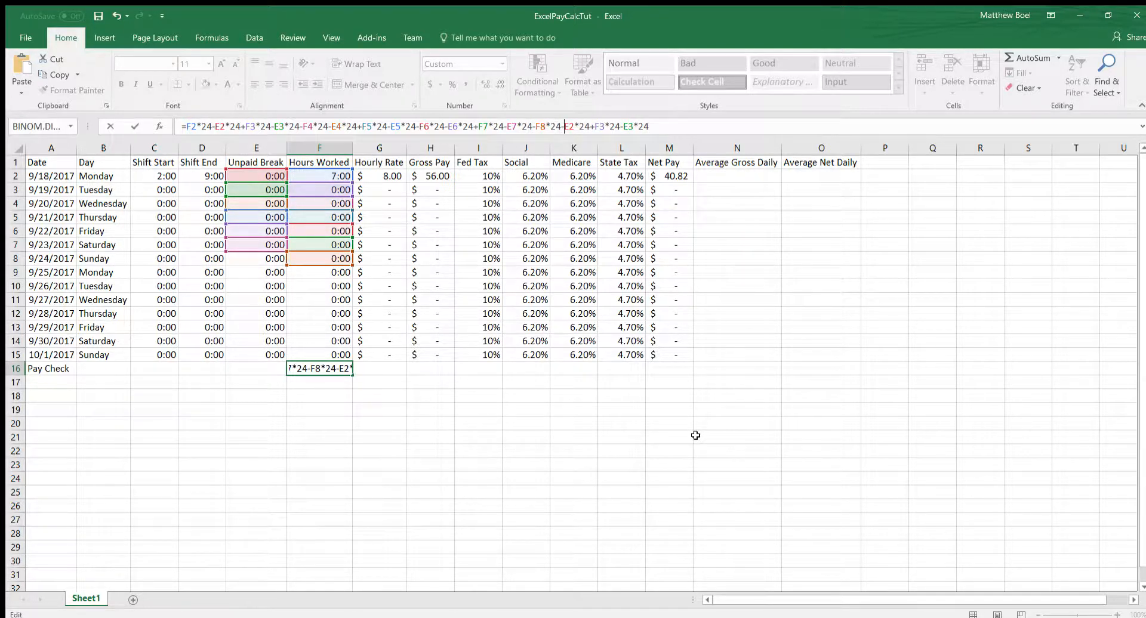
key(Delete)
text(8)
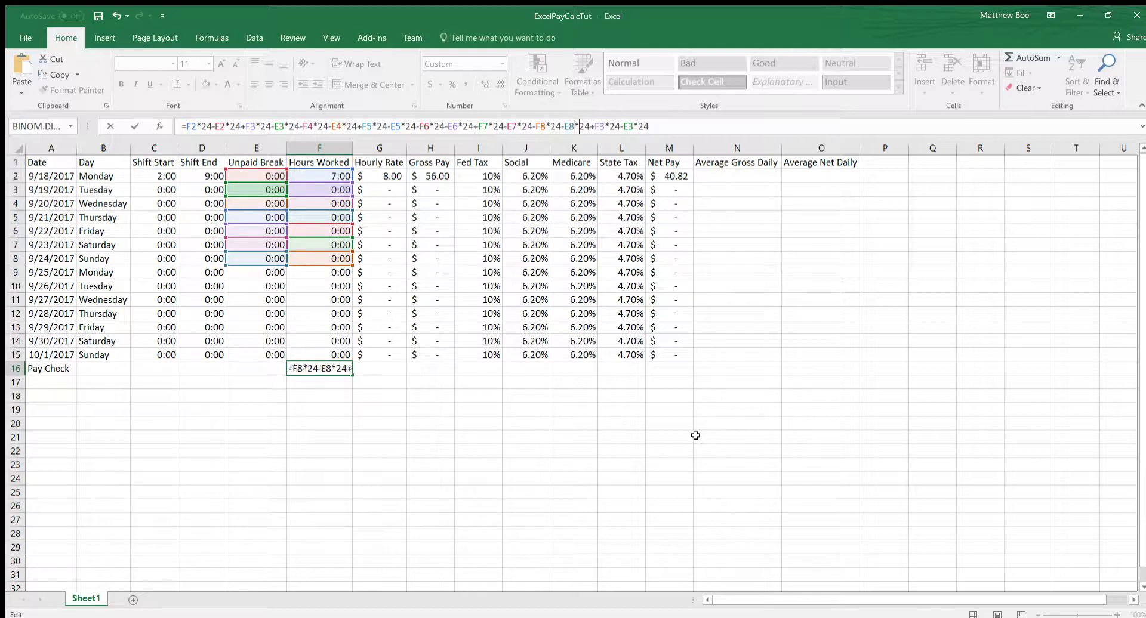
- Change the last F3 and E3 references in the F16 formula to F8 and E8
key(Right)
key(Right)
key(Right)
key(BackSpace)
text(8)
key(Right)
key(Right)
key(Right)
key(Delete)
text(8)
- Append the copied expression to the F16 formula after a minus sign and change its F2 and E2 references to F9 and E9
text(-)
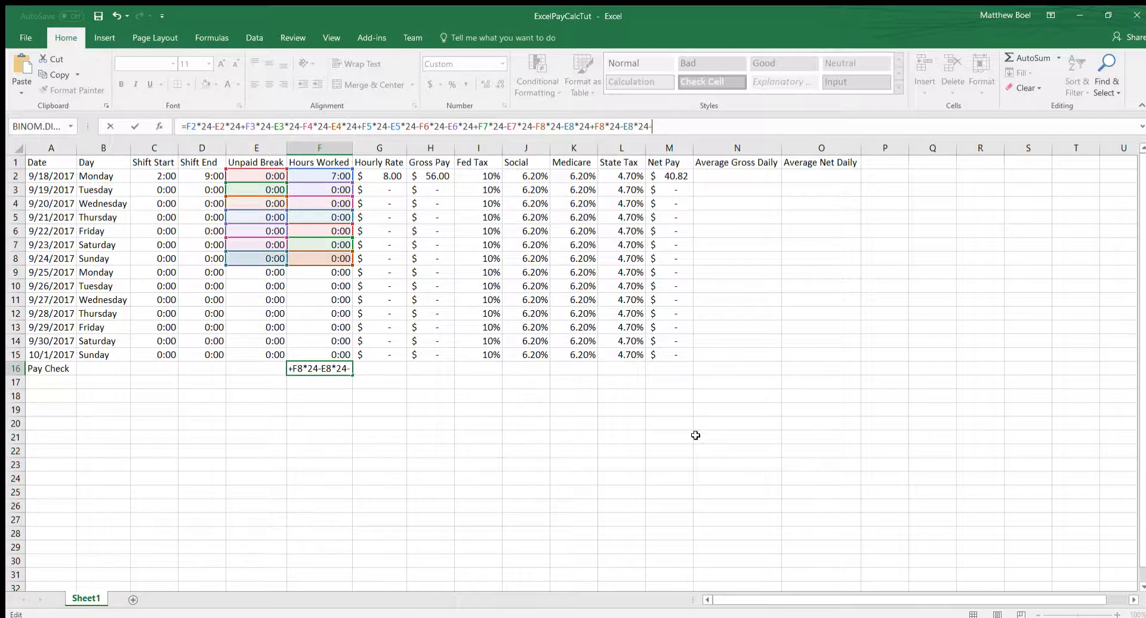
key(ctrl+v)
key(Left)
key(Left)
key(Left)
key(Left)
key(Left)
key(Left)
key(Left)
key(Left)
key(Left)
key(Left)
key(Left)
key(Left)
key(Left)
key(Left)
key(Left)
key(Left)
key(Left)
key(Left)
key(Left)
key(Left)
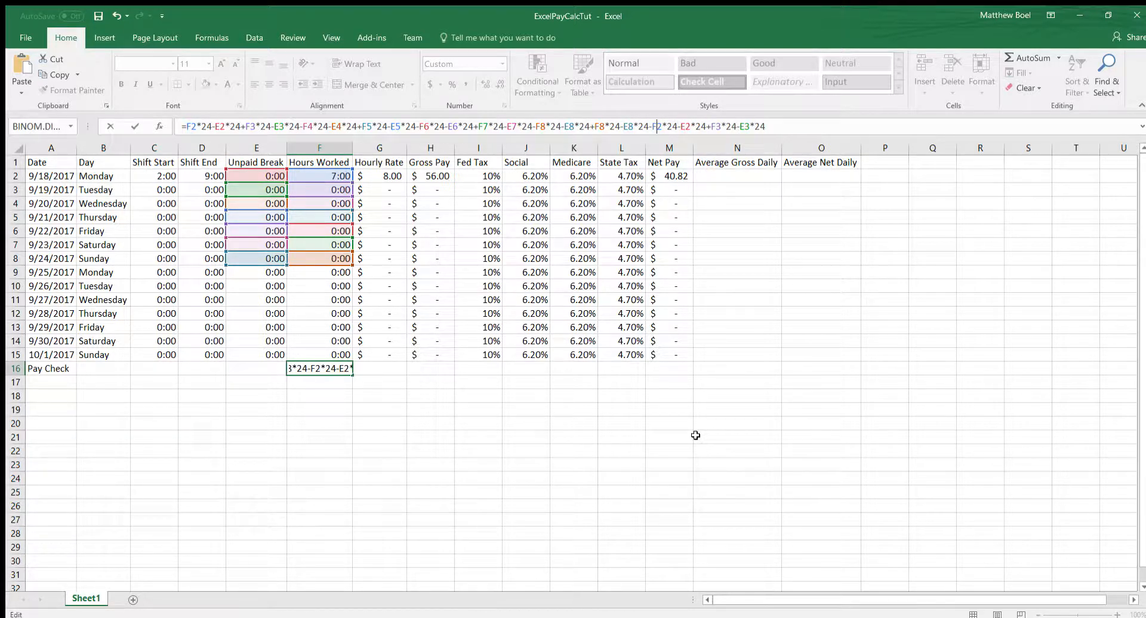
key(BackSpace)
text(9)
key(Right)
key(Right)
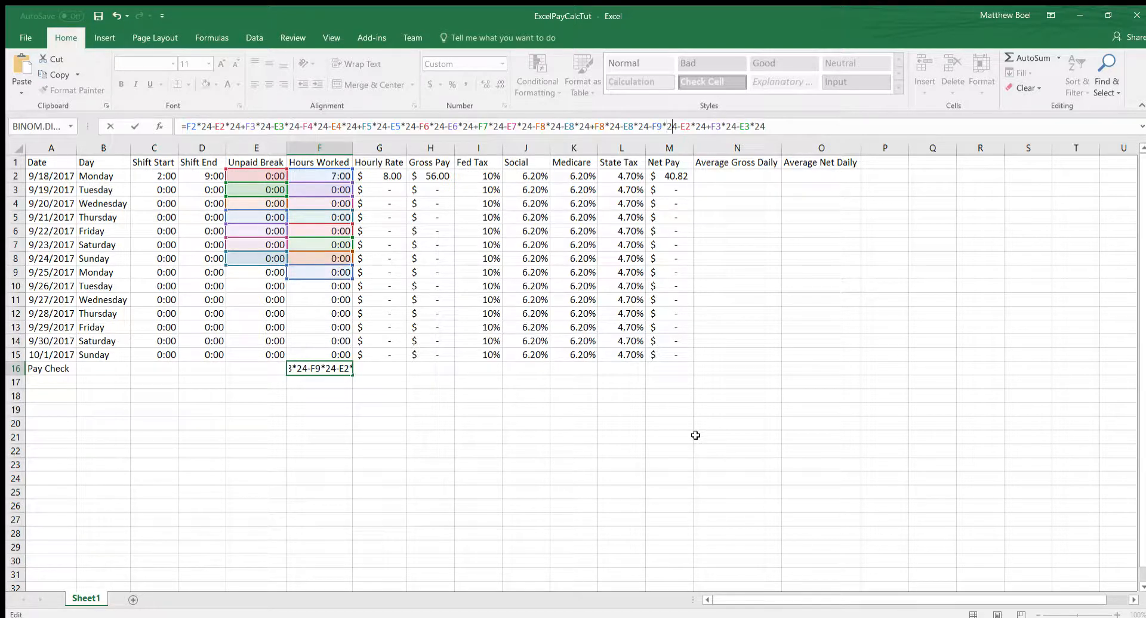
key(Delete)
text(9)
- Change the F3 and E3 references at the end of the F16 formula to F9 and E9
key(Right)
key(Right)
key(Right)
key(Delete)
text(9)
key(End)
key(BackSpace)
text(9)
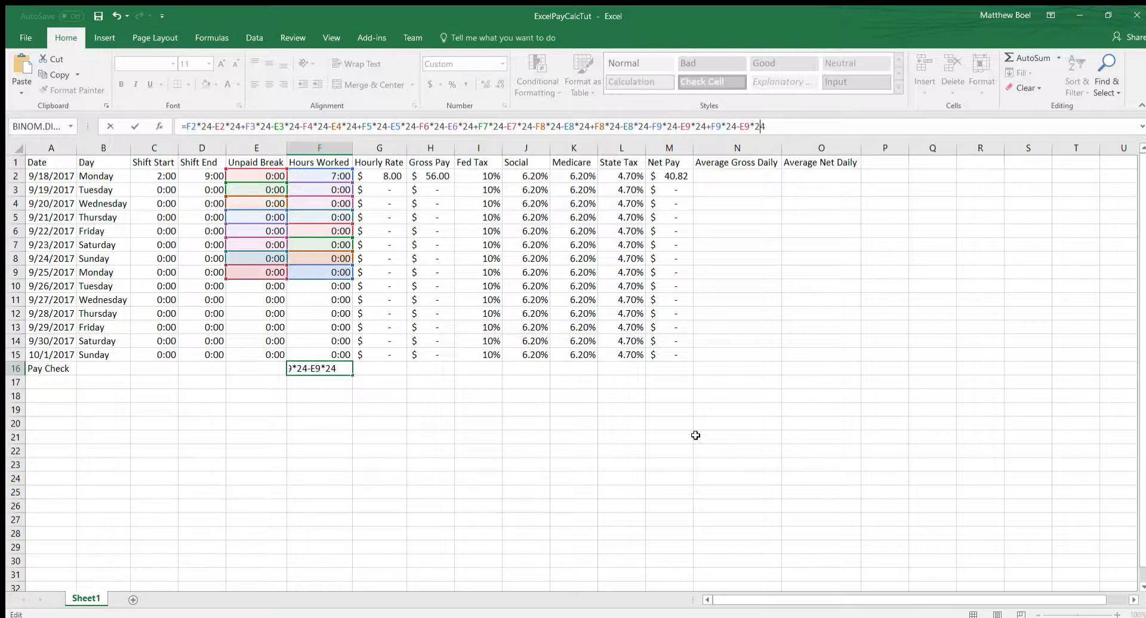
- Append the copied expression again after a minus sign and change its F2 and E2 references to F10 and E10
key(ctrl+v)
key(Left)
key(Left)
key(Left)
key(Left)
key(Left)
key(Left)
key(Left)
key(Left)
key(Left)
key(Left)
key(Left)
key(Left)
key(Left)
key(Left)
key(Left)
key(Left)
key(Left)
key(Left)
key(Left)
key(Left)
key(BackSpace)
text(10)
key(Right)
key(BackSpace)
text(10)
- Change the remaining F3 and E3 references in the appended part of the F16 formula to F11 and E11
key(Right)
key(Right)
key(Right)
key(Right)
key(Right)
key(Right)
key(BackSpace)
text(11)
key(Right)
key(Right)
key(Right)
key(Right)
key(Right)
key(Right)
key(BackSpace)
text(11)
- Append the copied expression after another minus sign in F16 and change its F2 and E2 references to F12 and E12
key(Right)
key(Right)
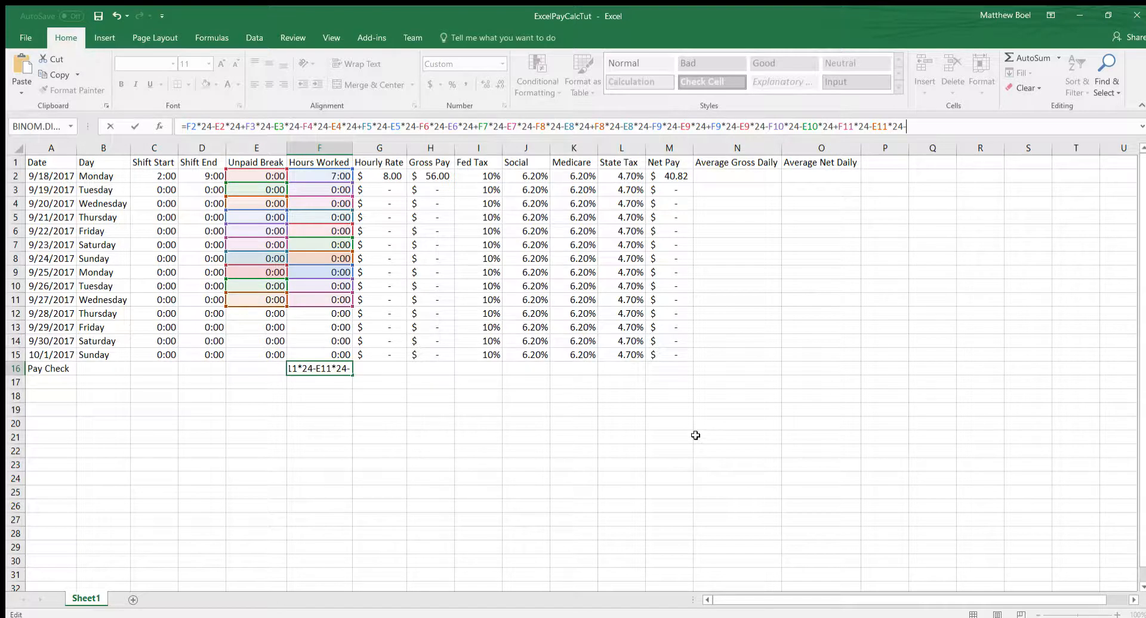
key(ctrl+v)
key(Left)
key(Left)
key(Left)
key(Left)
key(Left)
key(Left)
key(Left)
key(Left)
key(Left)
key(Left)
key(Left)
key(Left)
key(Left)
key(Left)
key(Left)
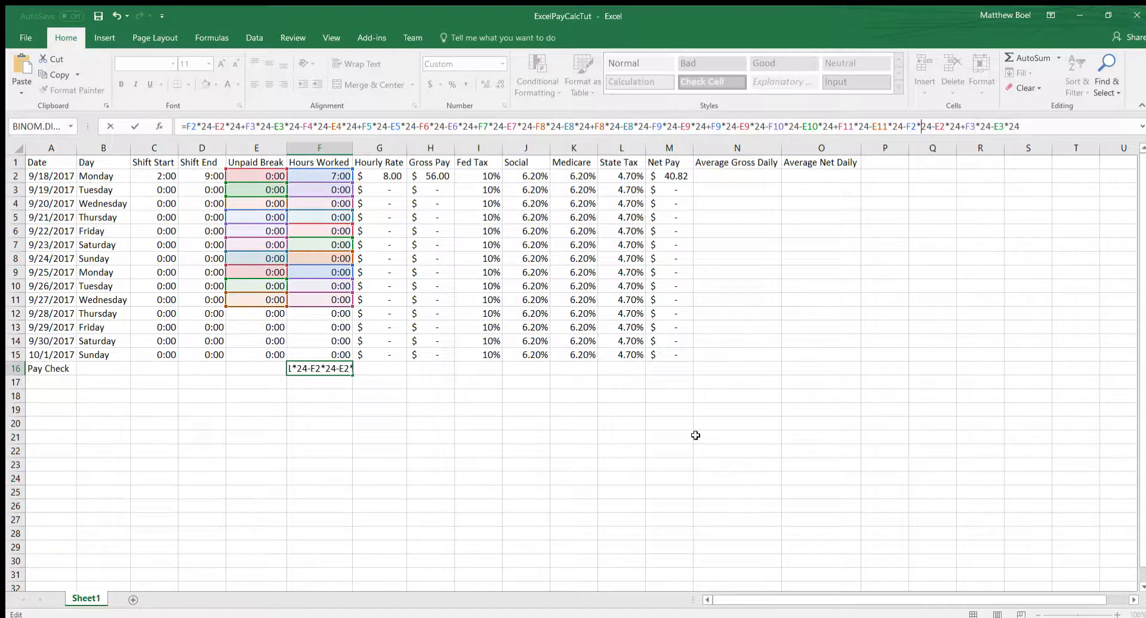
text(2)
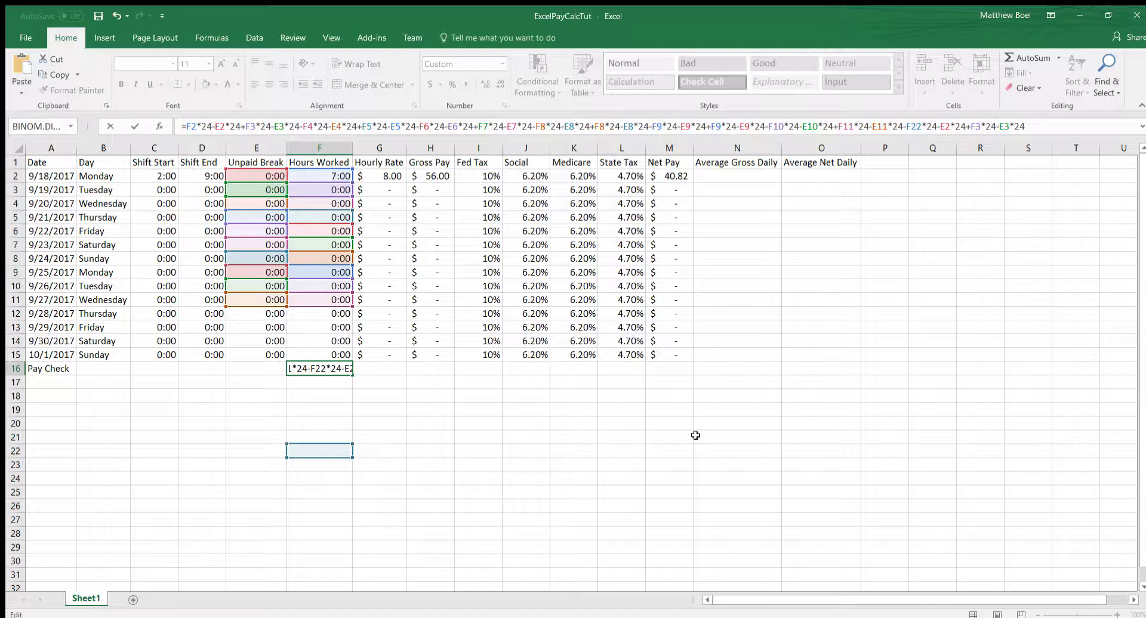
key(BackSpace)
key(BackSpace)
text(12)
key(Right)
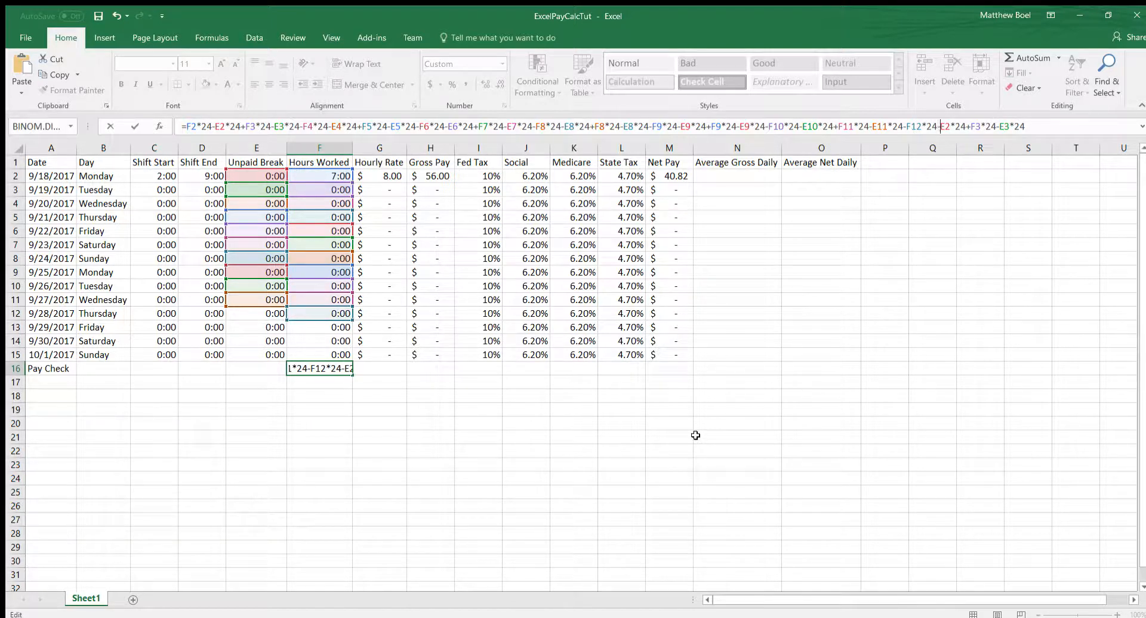
text(1)
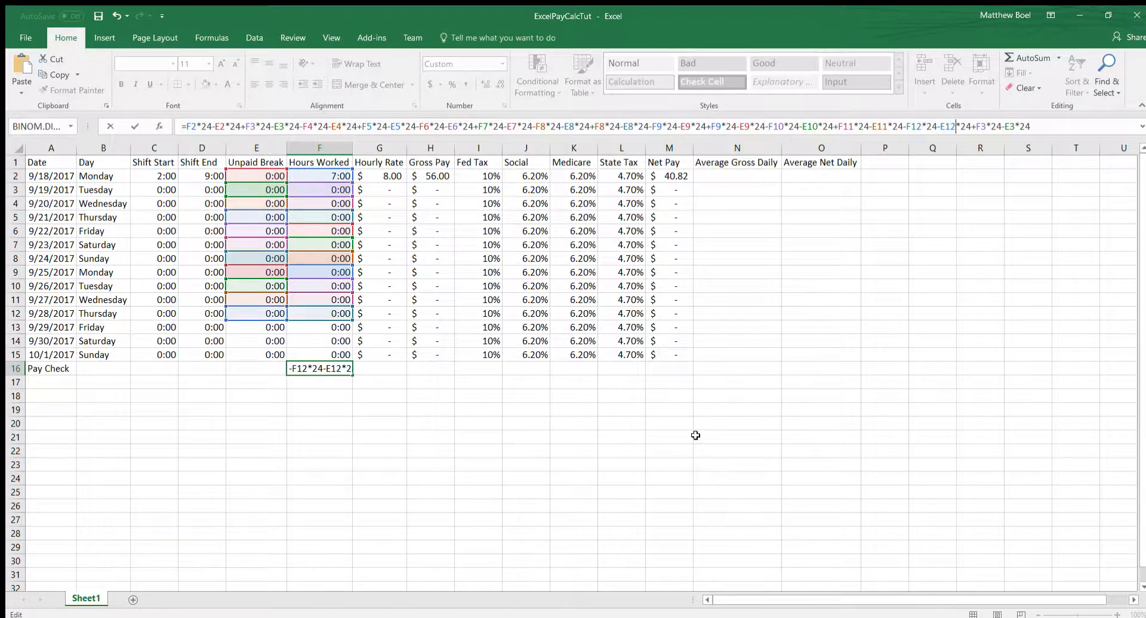
- Change the last F3 and E3 references in the F16 formula to F13 and E13
key(Right)
key(Right)
key(Right)
text(1)
key(Right)
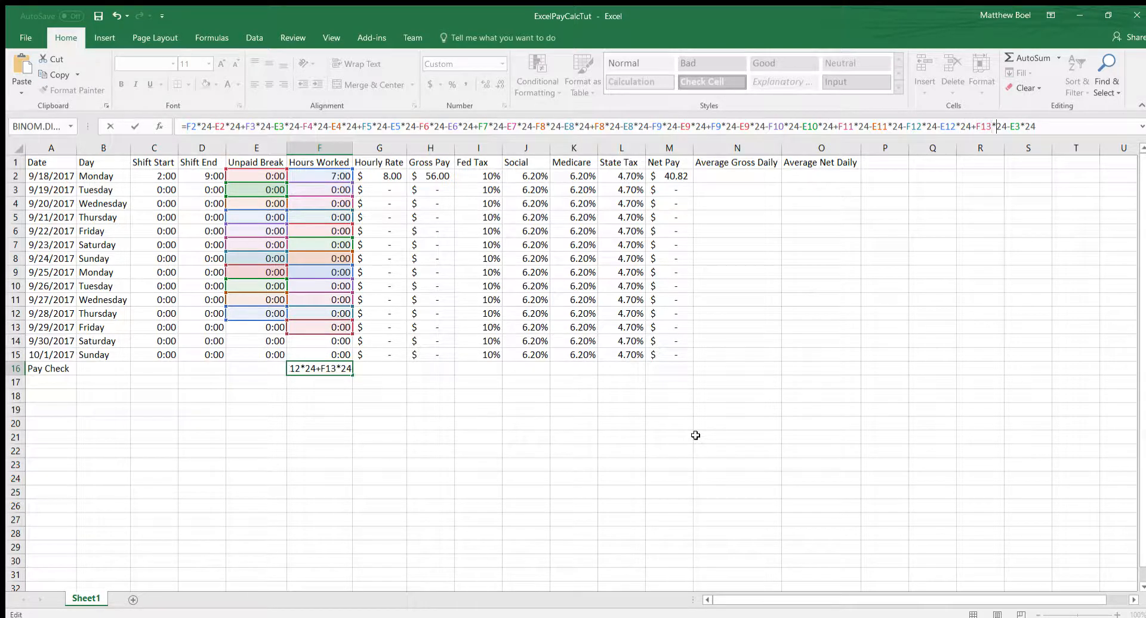
key(Right)
key(Right)
text(1)
- Change the E3 reference after F13*24 in the F16 formula to E13 and append the copied expression F2*24-E2*24+F3*24-E3*24
key(Right)
key(Right)
key(Right)
text(-F2*24-E2*24+F3*24-E3*24)
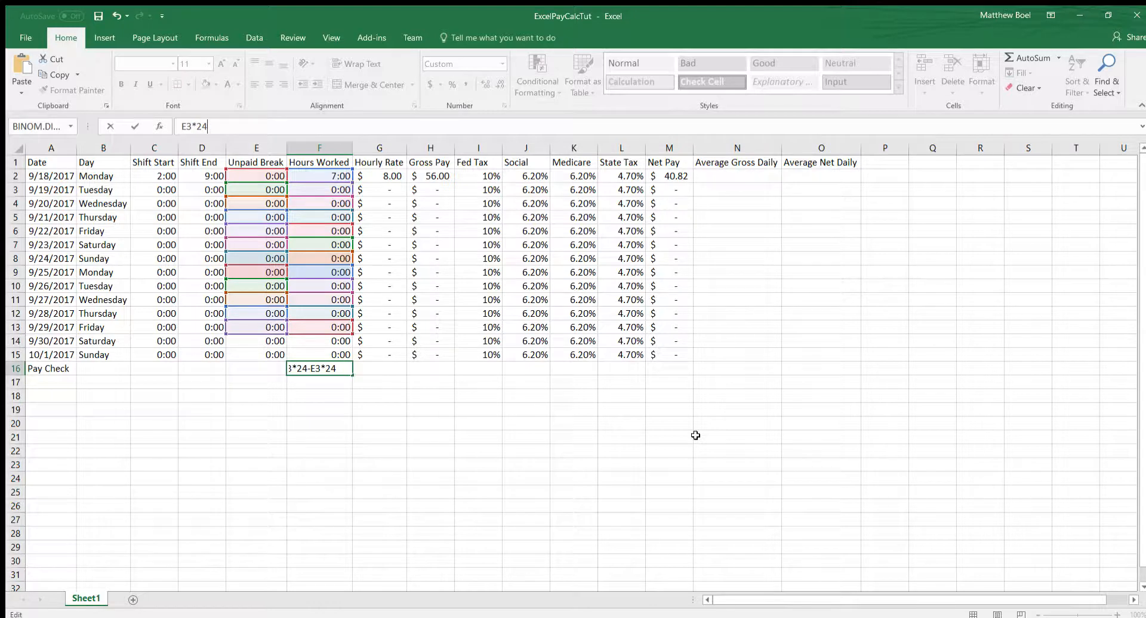
- Change the E3 and F3 references in the appended part of the F16 formula to E15 and F15
key(Left)
key(Left)
key(Left)
key(Left)
key(Left)
key(Left)
key(Left)
key(Left)
key(Right)
key(Right)
key(Right)
key(Right)
key(Delete)
text(15)
key(Left)
key(Left)
key(Left)
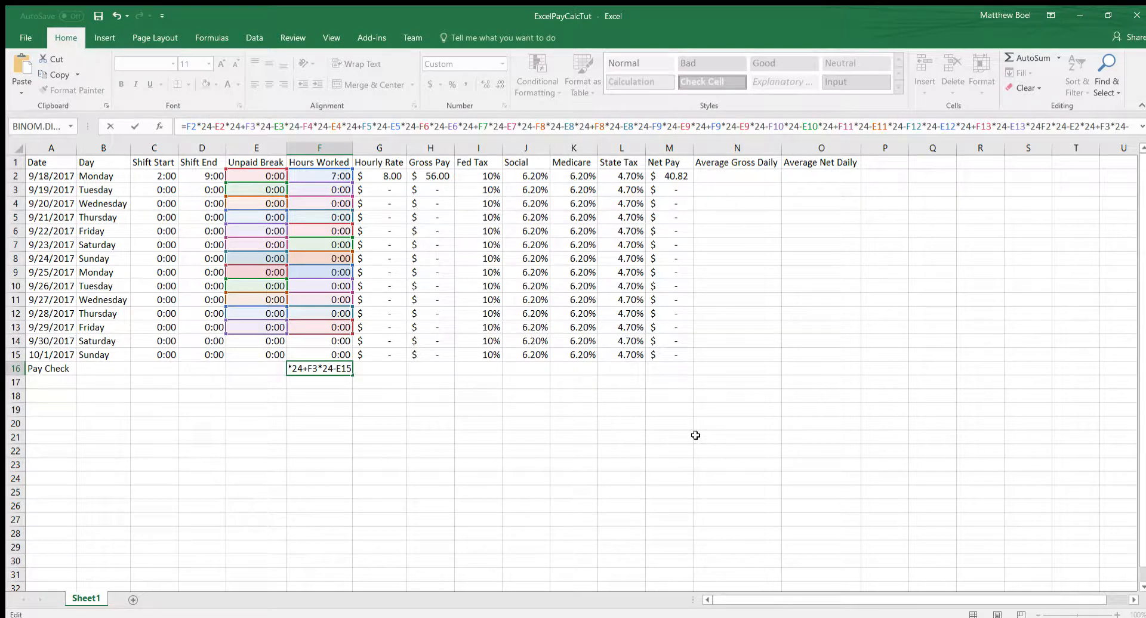
key(Left)
key(BackSpace)
text(15)
- Change the E2 reference in the appended part of the F16 formula to E14
key(Left)
key(Left)
key(Left)
key(Left)
key(Left)
key(Delete)
text(14)
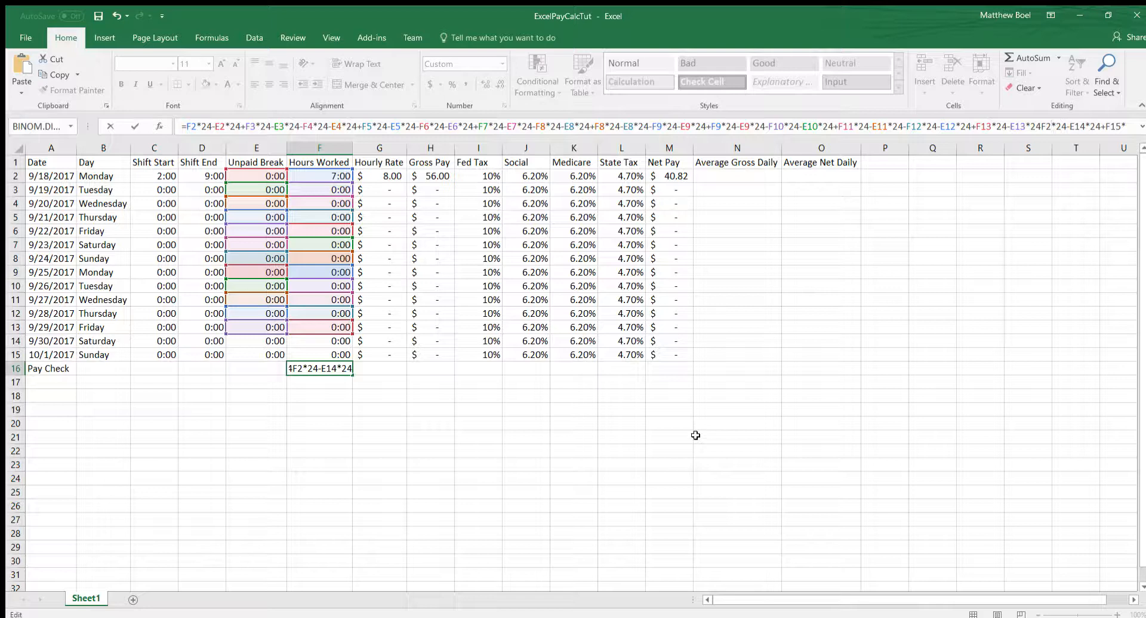
- Insert a minus sign before the appended expression in F16, change its F2 reference to F14, and enter the formula
key(Left)
text(-)
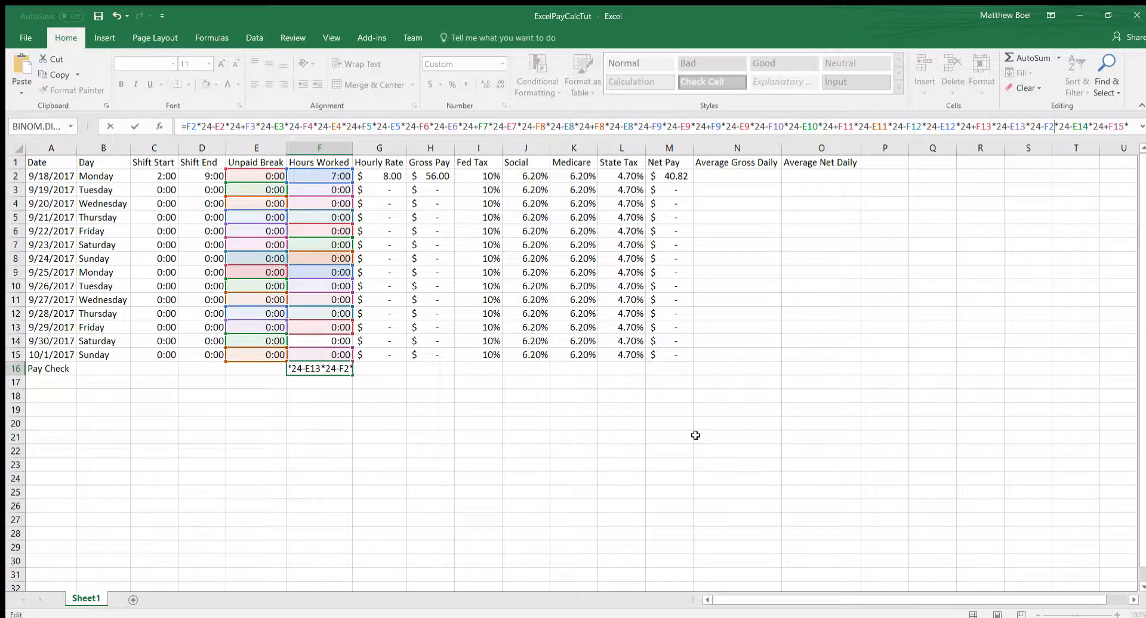
key(BackSpace)
text(14)
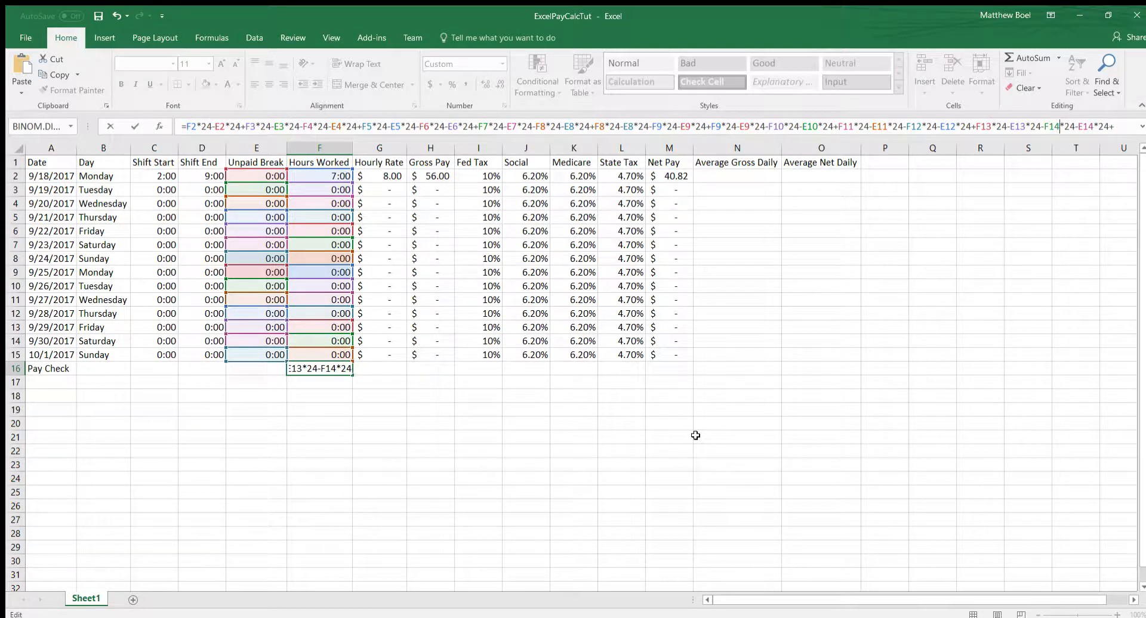
key(Return)
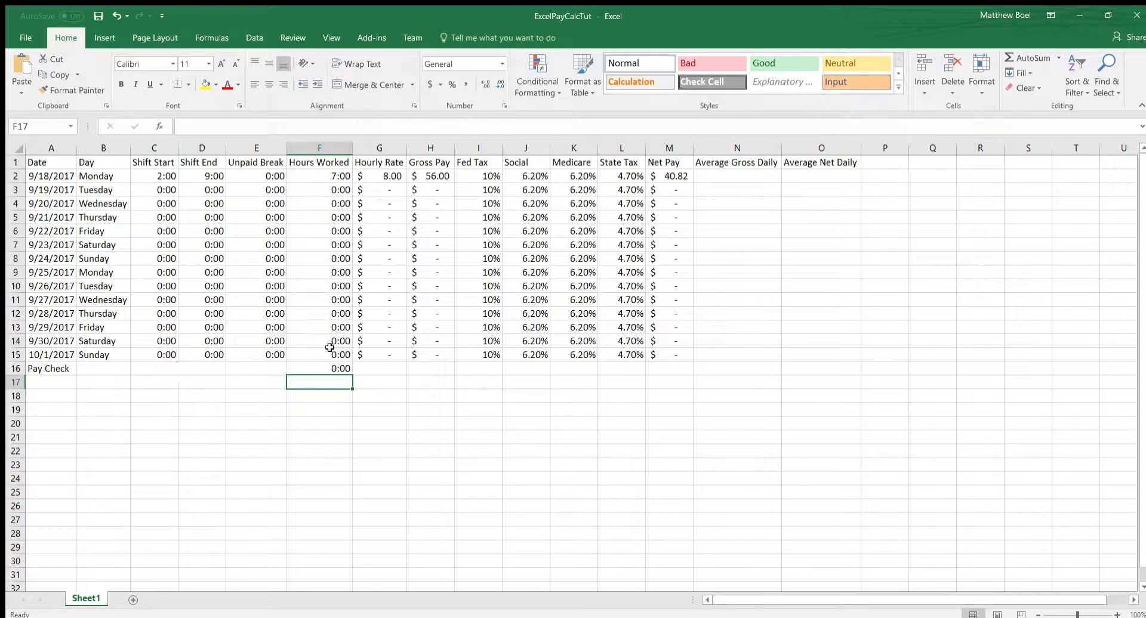
key(Up)
double_click(341, 370)
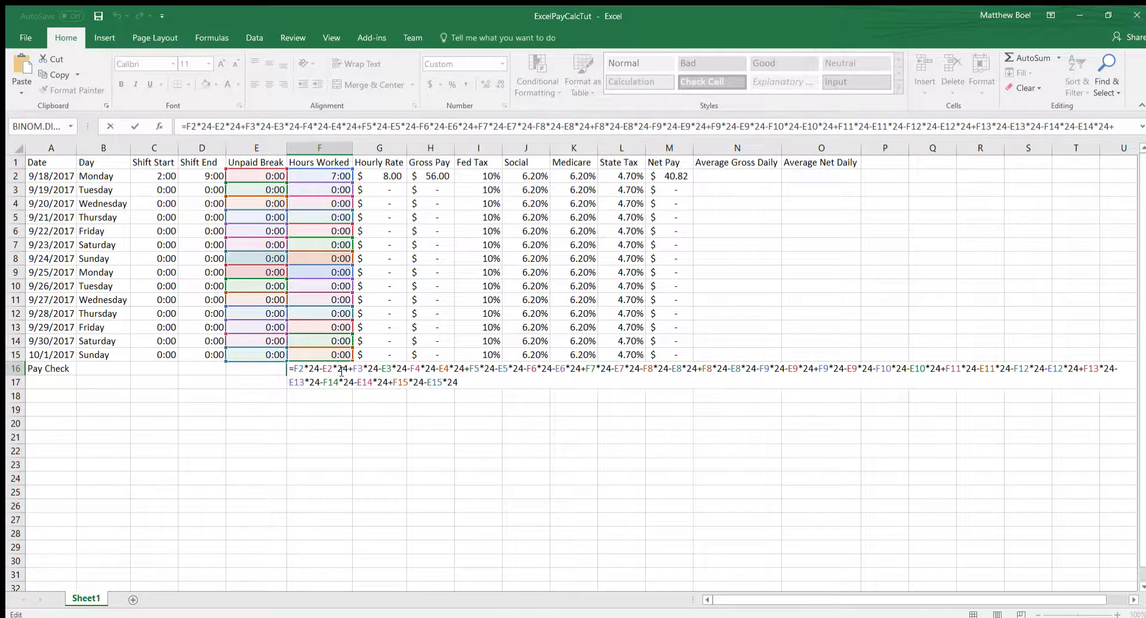
key(Return)
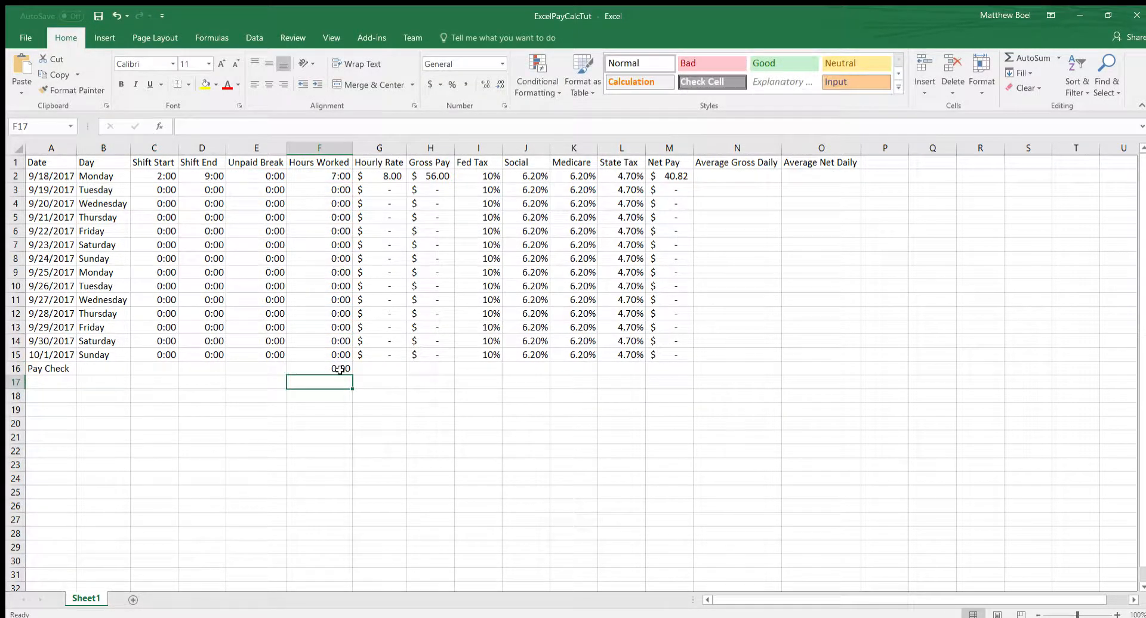
- Total the Gross Pay column in H16 with an AutoSum of H2:H15
click(371, 370)
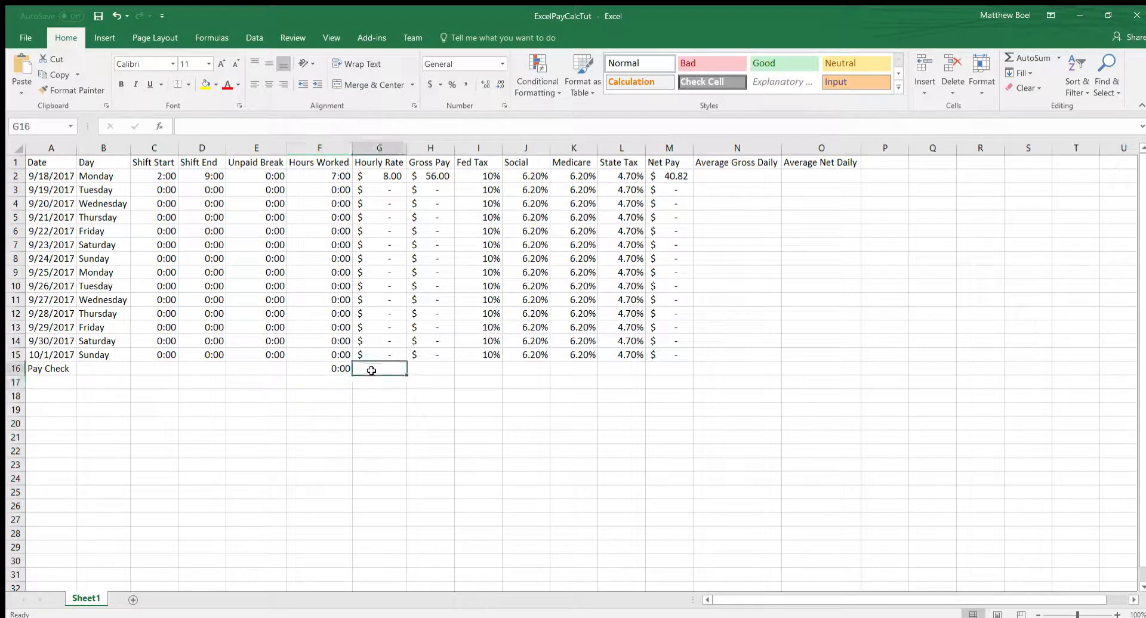
click(420, 370)
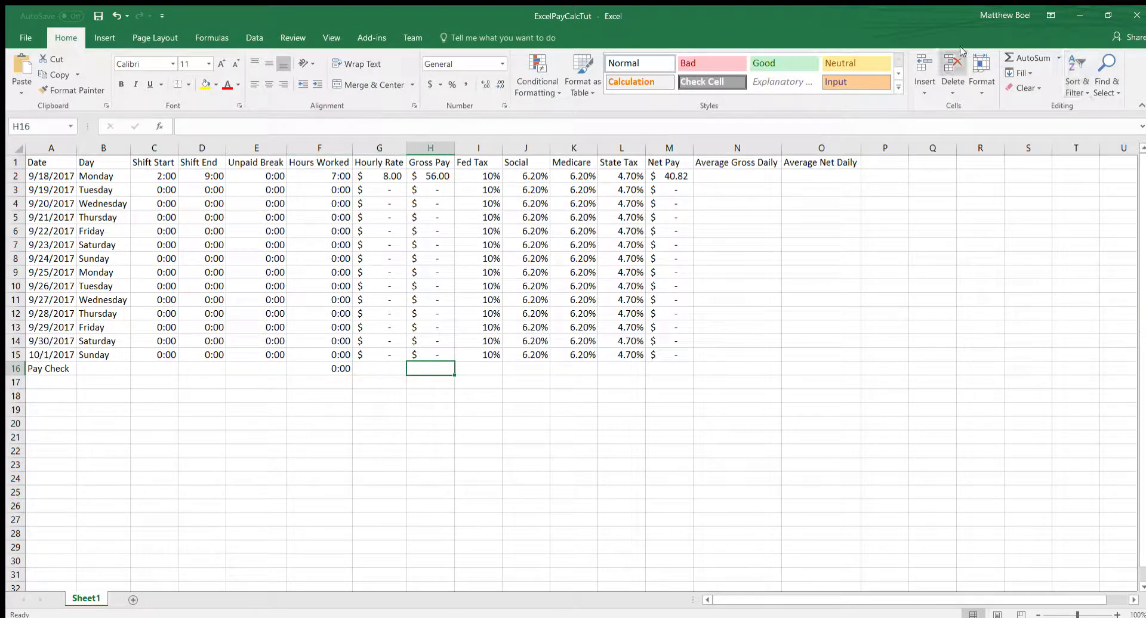
click(1020, 56)
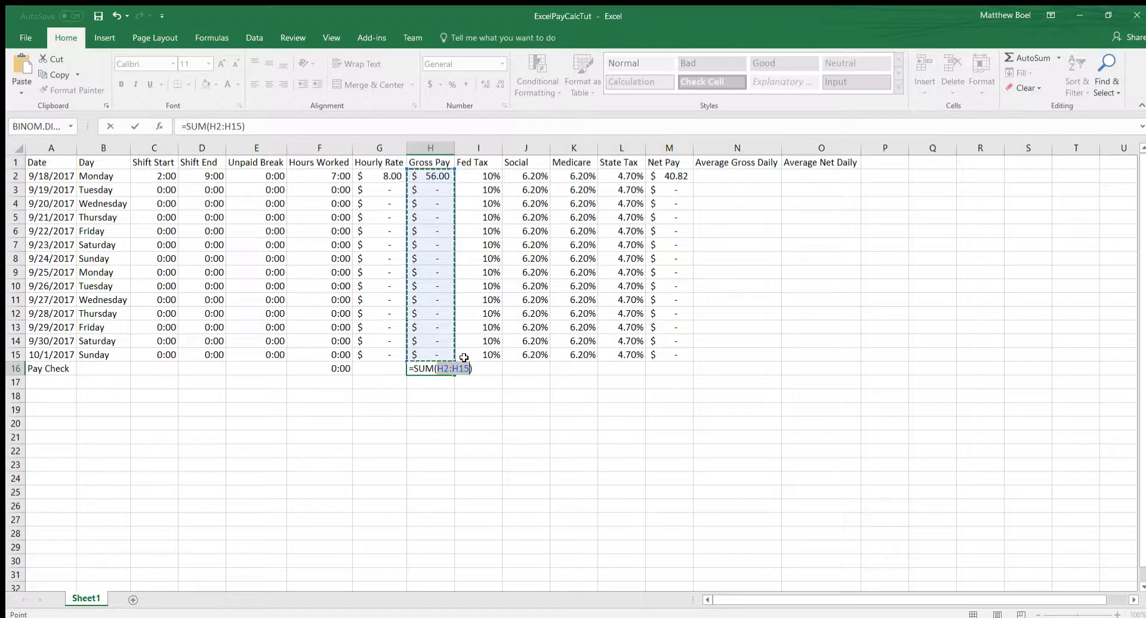
key(Return)
- Calculate the paycheck's Fed Tax in I16 with =H16*I15 and fill the formula across to L16
click(481, 370)
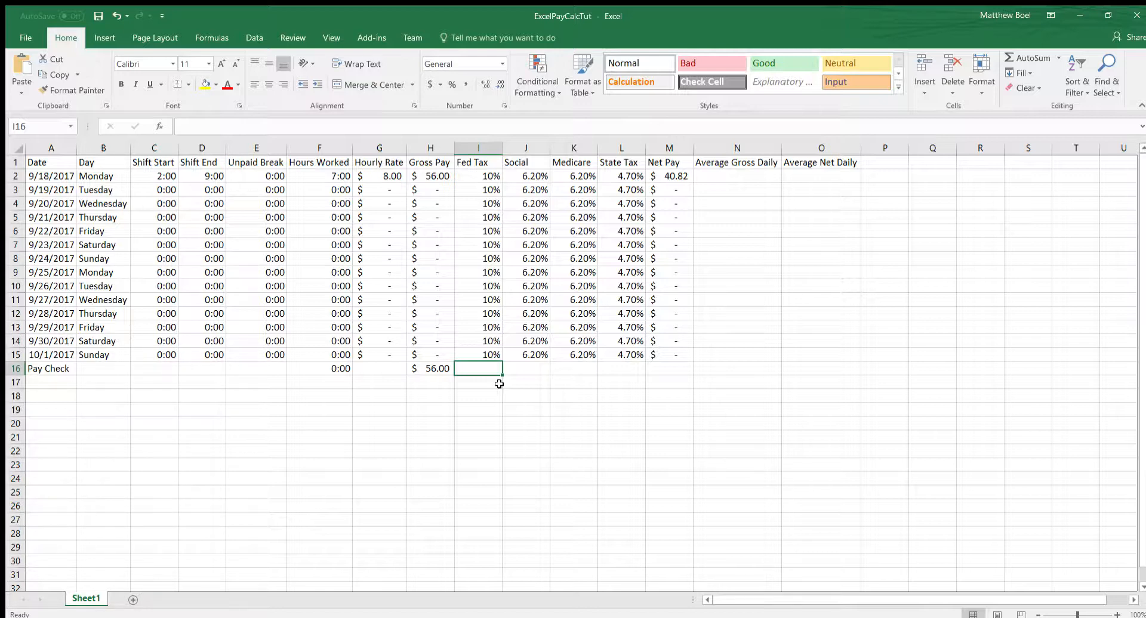
text(=h16)
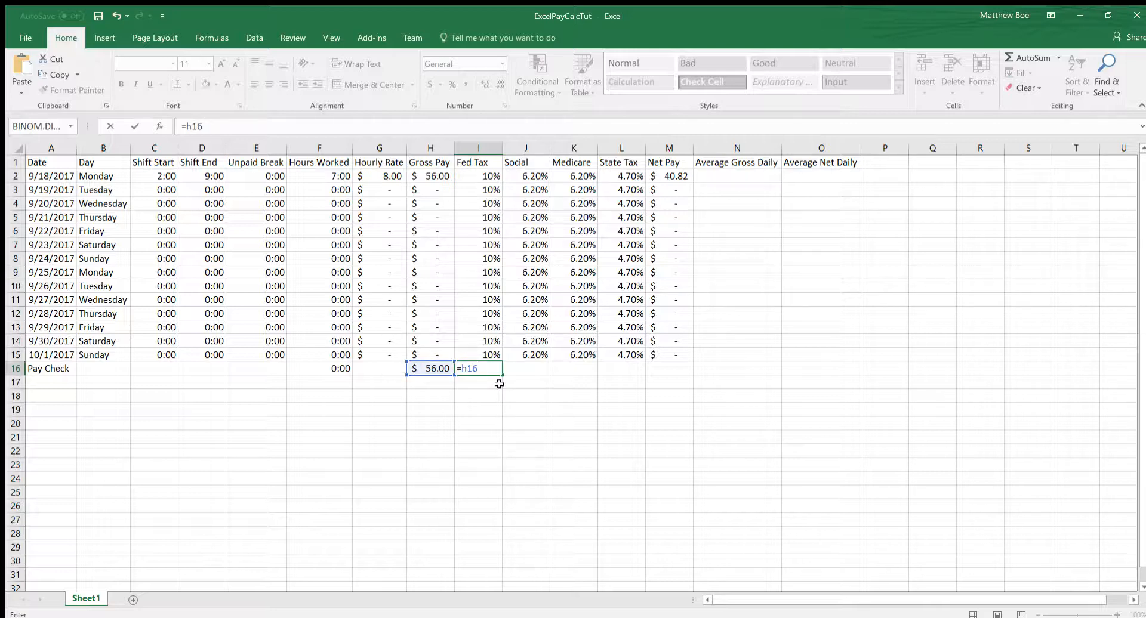
text(*i15)
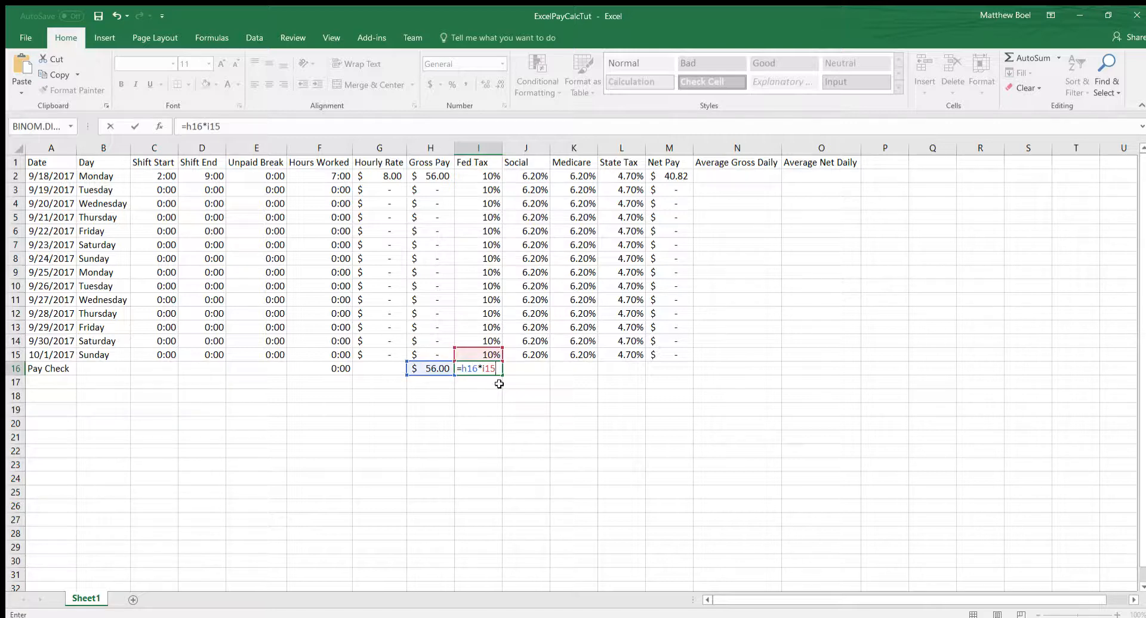
key(Return)
click(496, 371)
drag(510, 376, 632, 369)
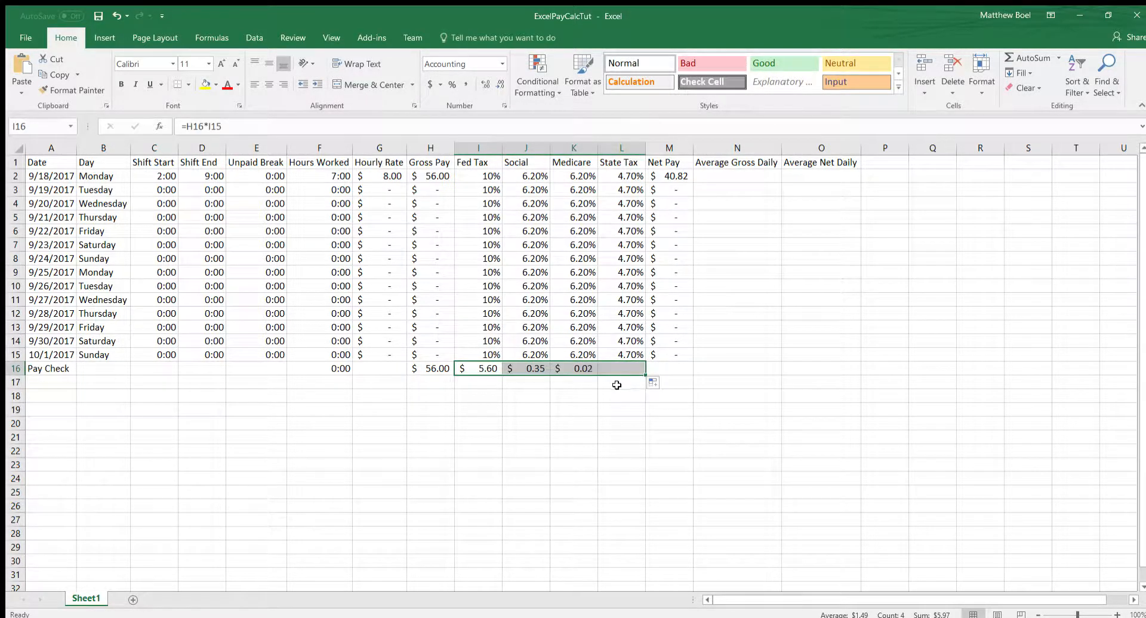
- Repoint the Social tax formula in J16 to gross pay so it reads =H16*J15
click(534, 369)
double_click(534, 369)
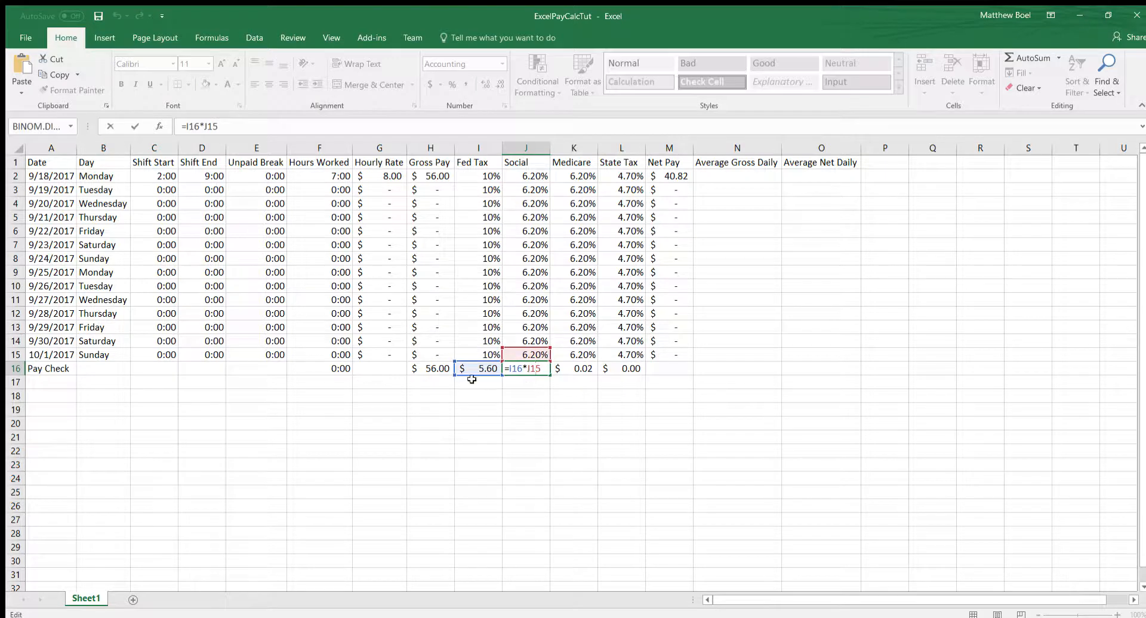
drag(463, 373, 415, 373)
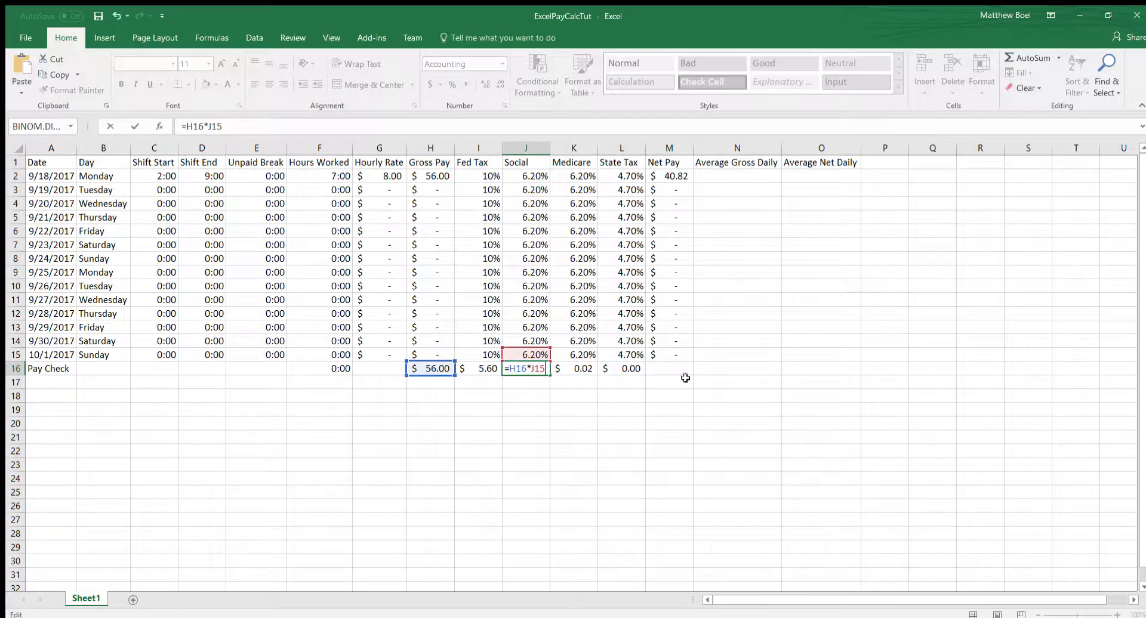
- Correct the Medicare formula in K16 so it multiplies gross pay by its rate, =H16*K15
click(597, 373)
double_click(577, 368)
mouse_move(526, 368)
mouse_down()
mouse_move(434, 369)
mouse_move(531, 370)
mouse_up()
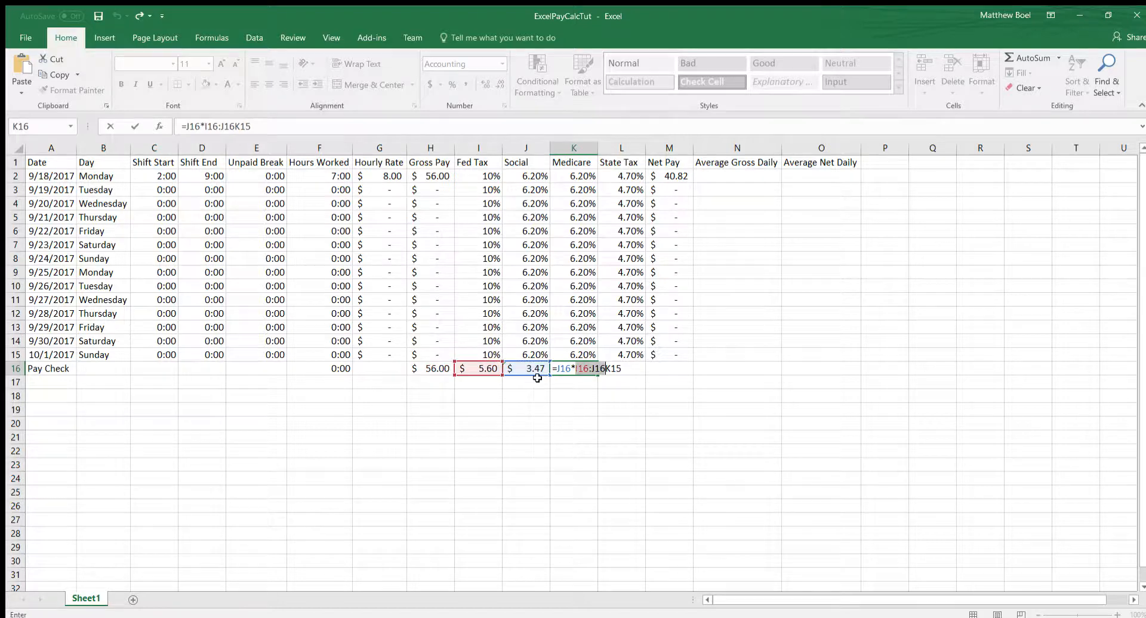
key(BackSpace)
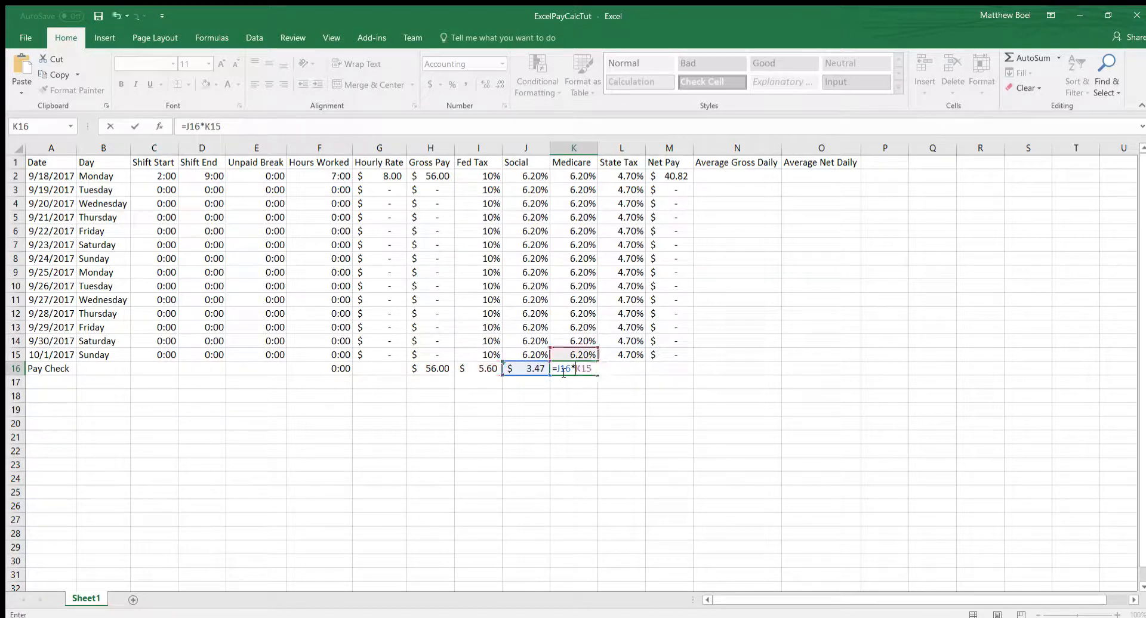
drag(526, 361, 422, 364)
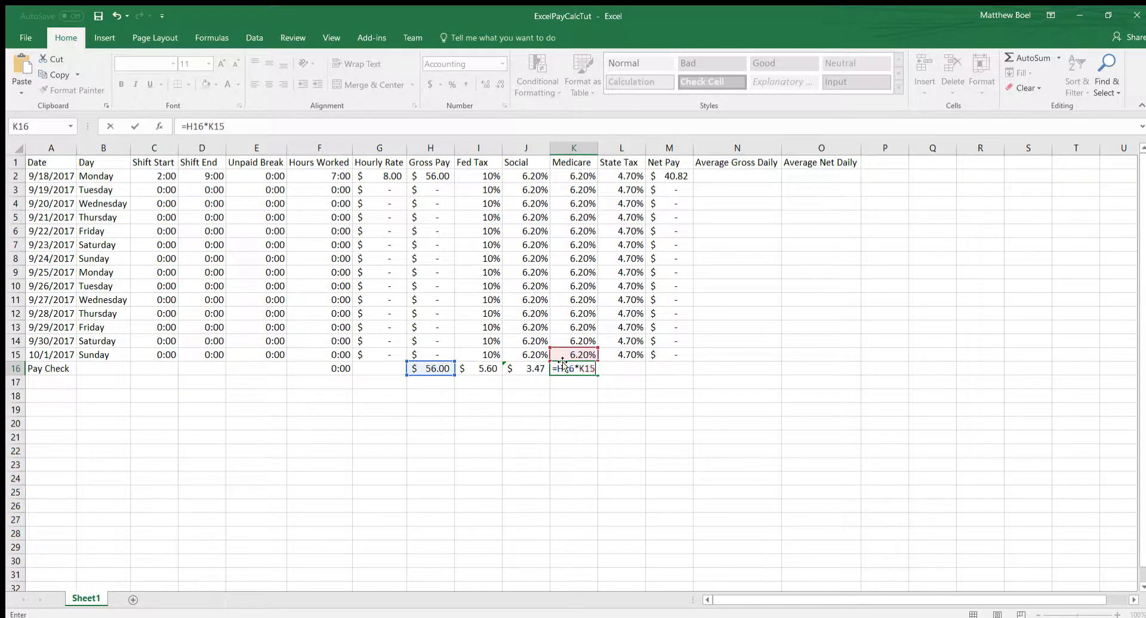
key(Return)
- Repoint the State Tax formula in L16 to gross pay so it reads =H16*L15
click(620, 368)
double_click(620, 369)
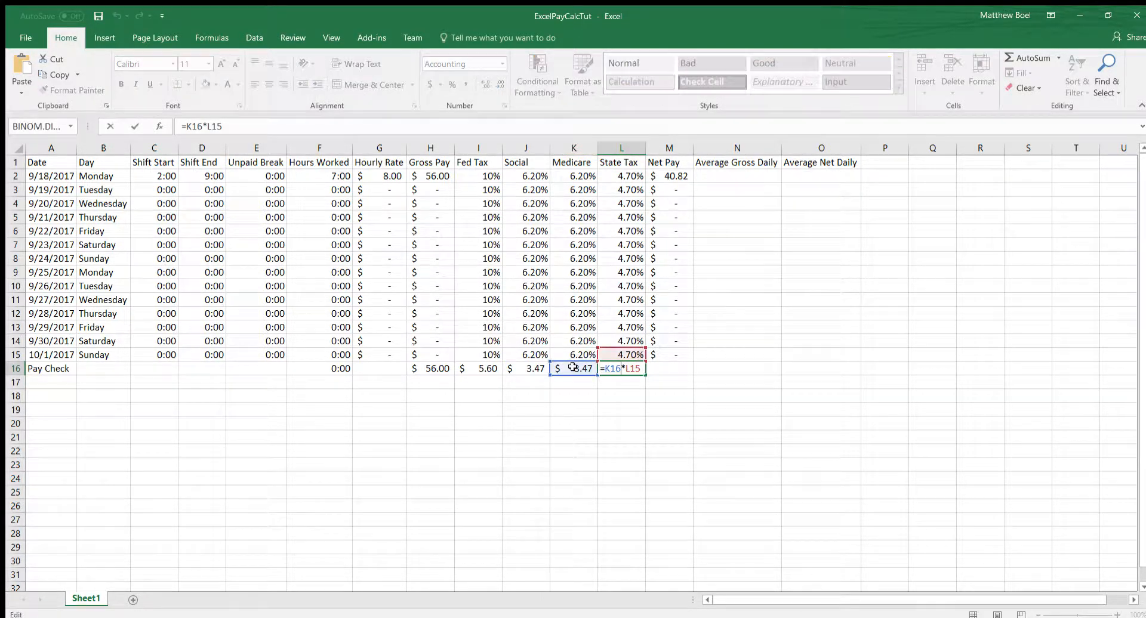
drag(574, 365, 431, 366)
key(Return)
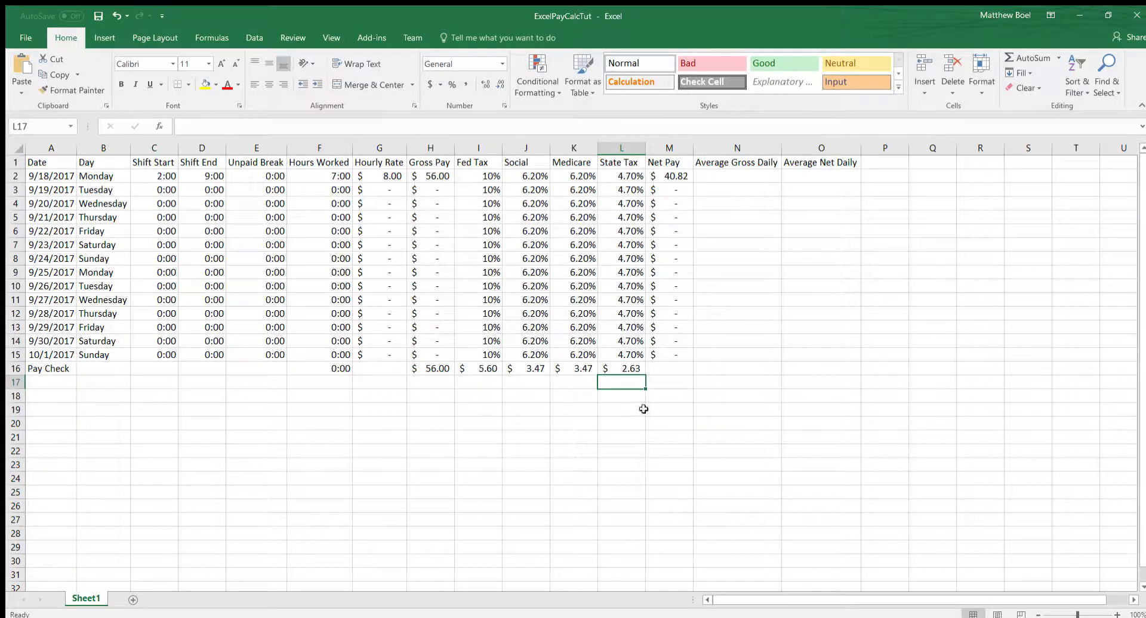
- Enter the label "Total Taxs" in K17, below the paycheck row
key(Left)
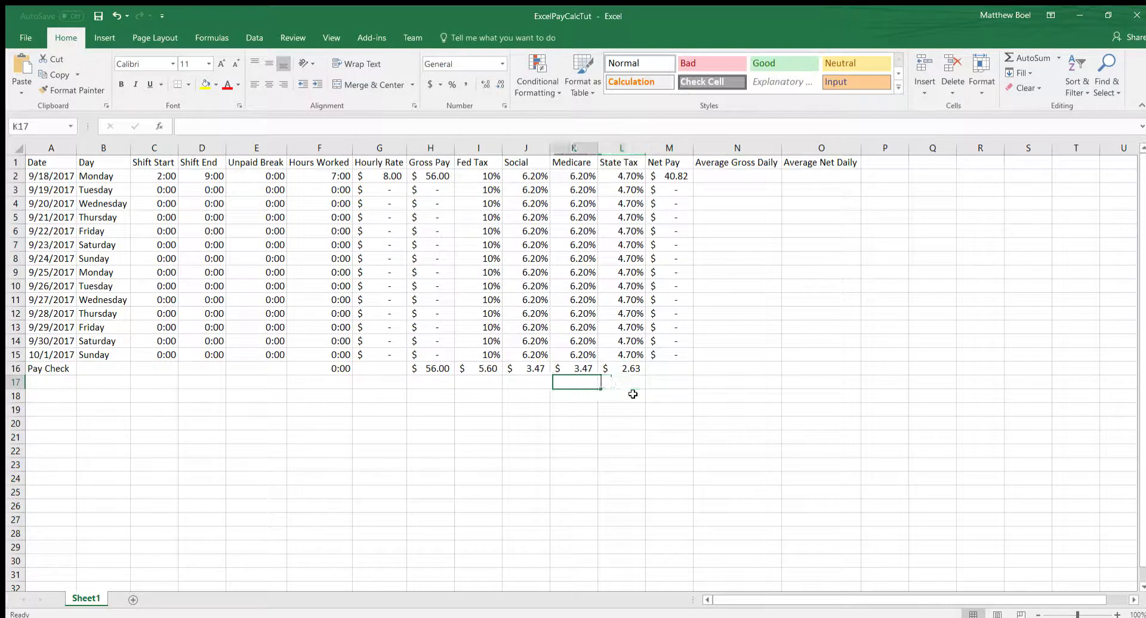
text(Total taken i)
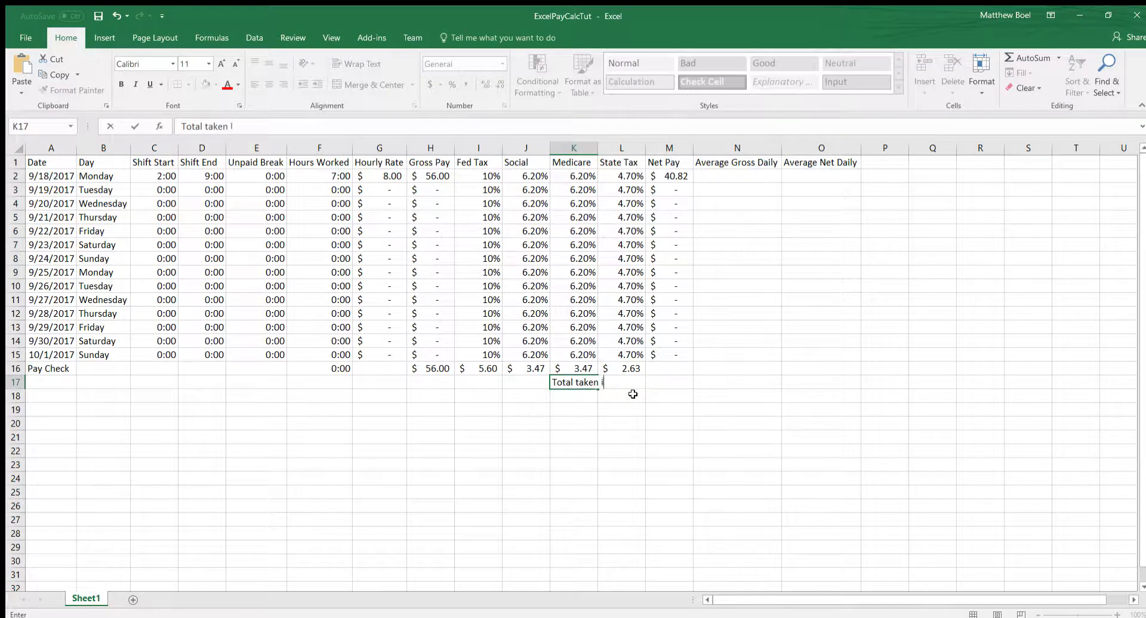
key(BackSpace)
key(BackSpace)
key(BackSpace)
key(BackSpace)
key(BackSpace)
text(Tax)
click(632, 382)
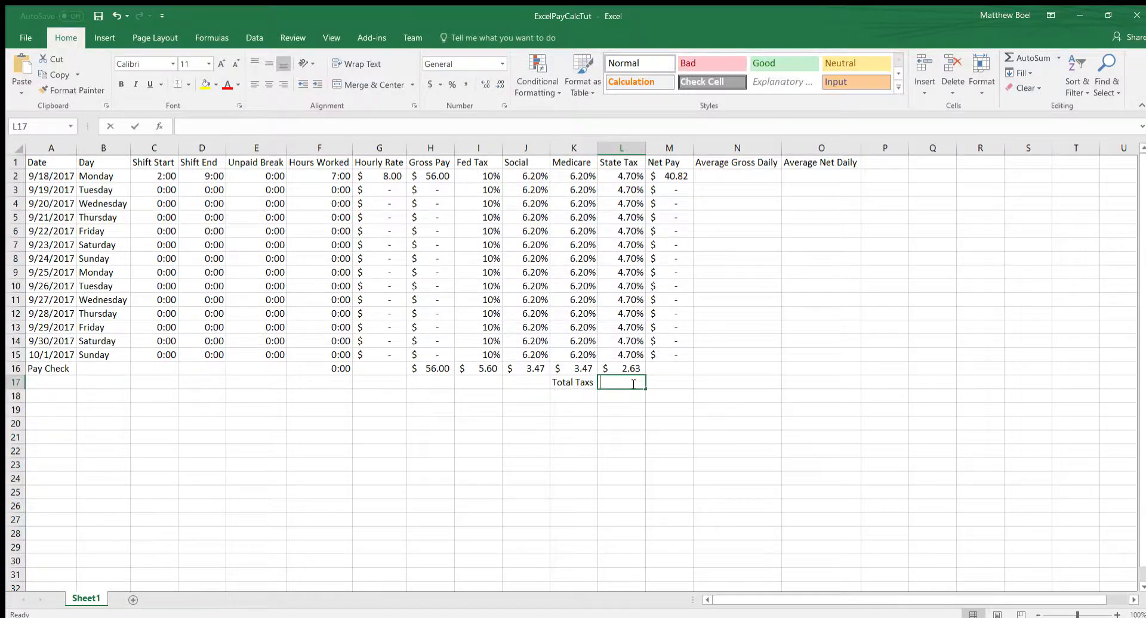
text(=)
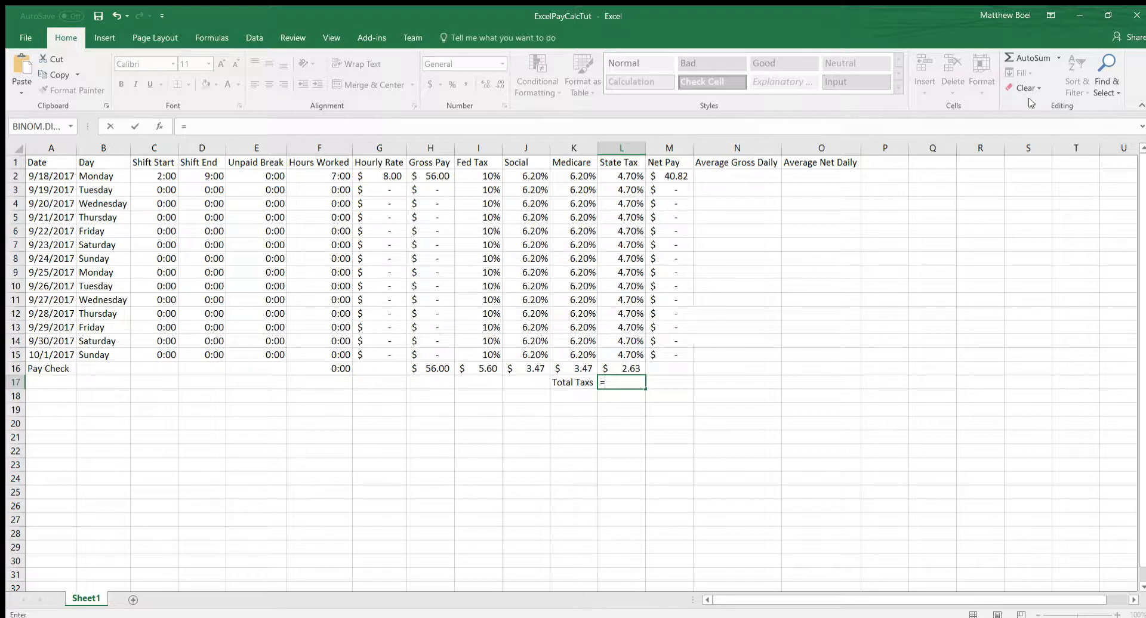
key(Escape)
drag(784, 338, 738, 356)
click(637, 373)
- Total the paycheck's four tax amounts in L17 with an AutoSum of I16:L16
click(635, 380)
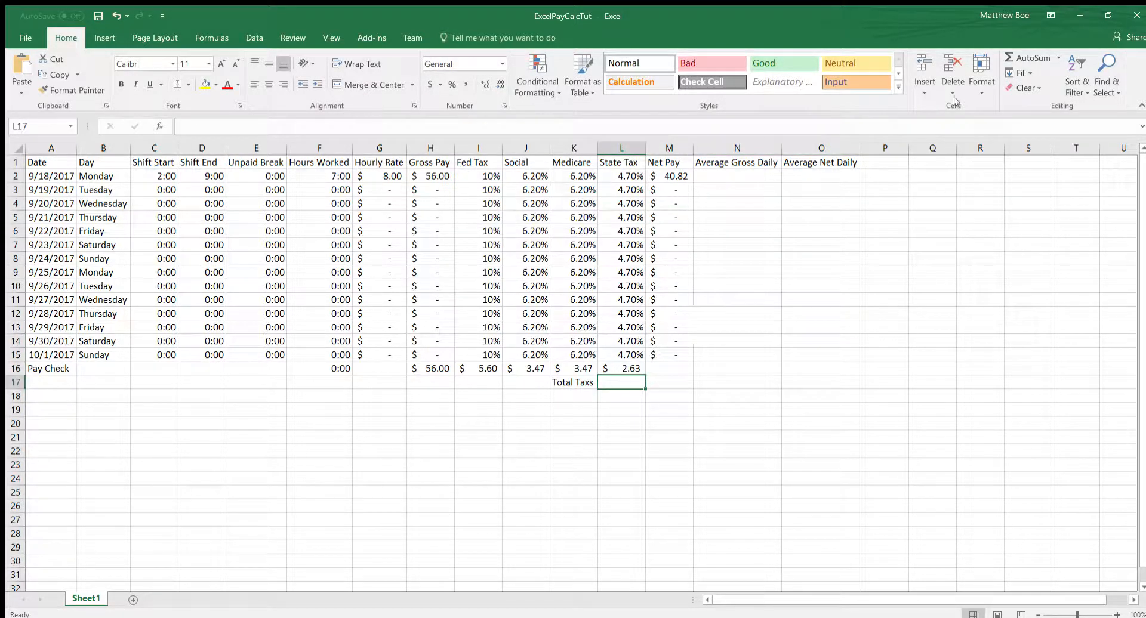
click(1033, 56)
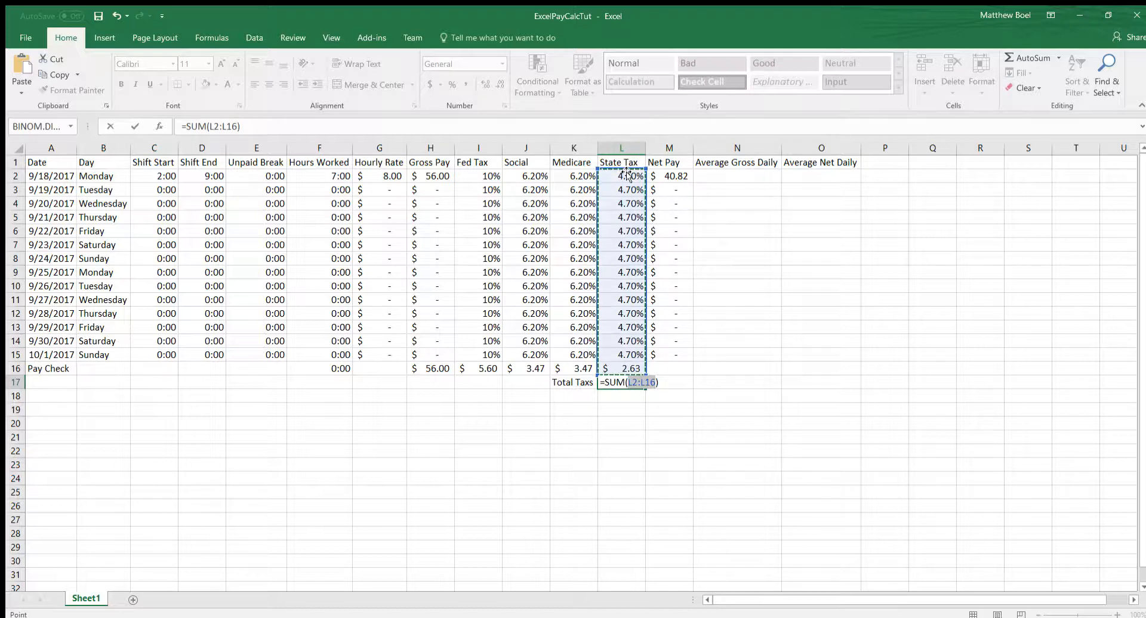
drag(624, 369, 460, 367)
key(Return)
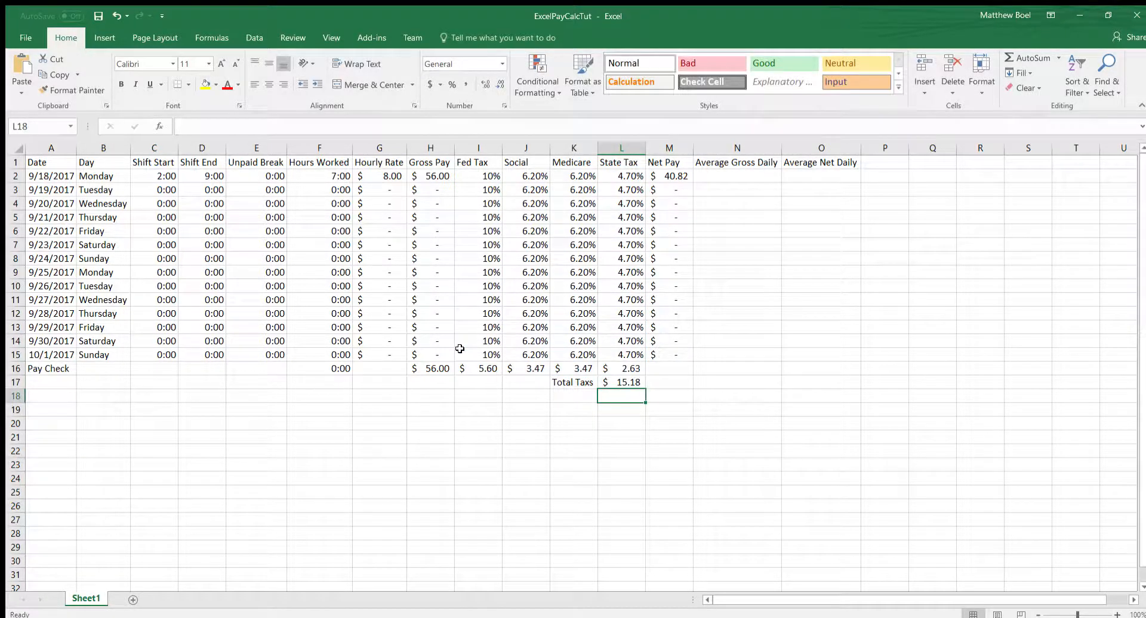
- Total the Net Pay column in M16 with AutoSum
click(666, 382)
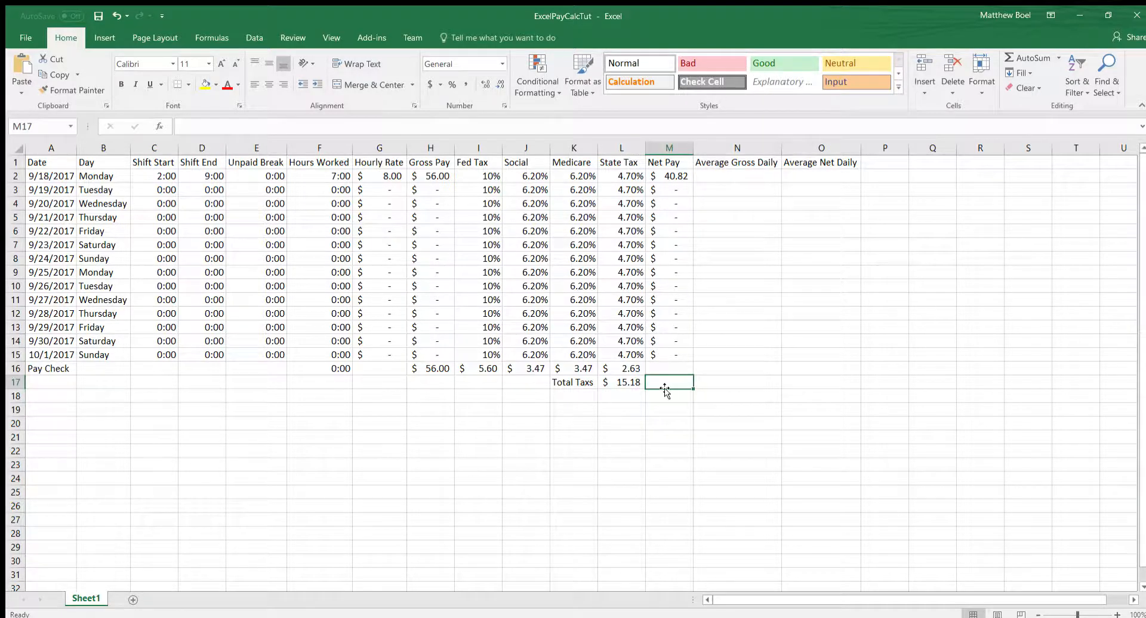
click(662, 369)
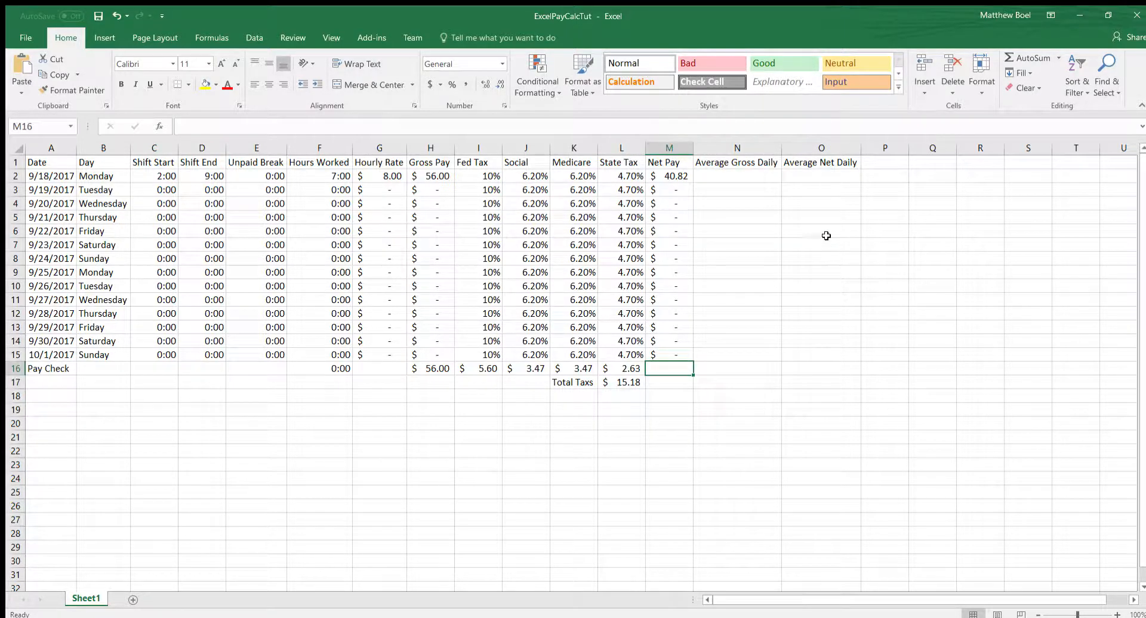
click(1014, 57)
click(621, 506)
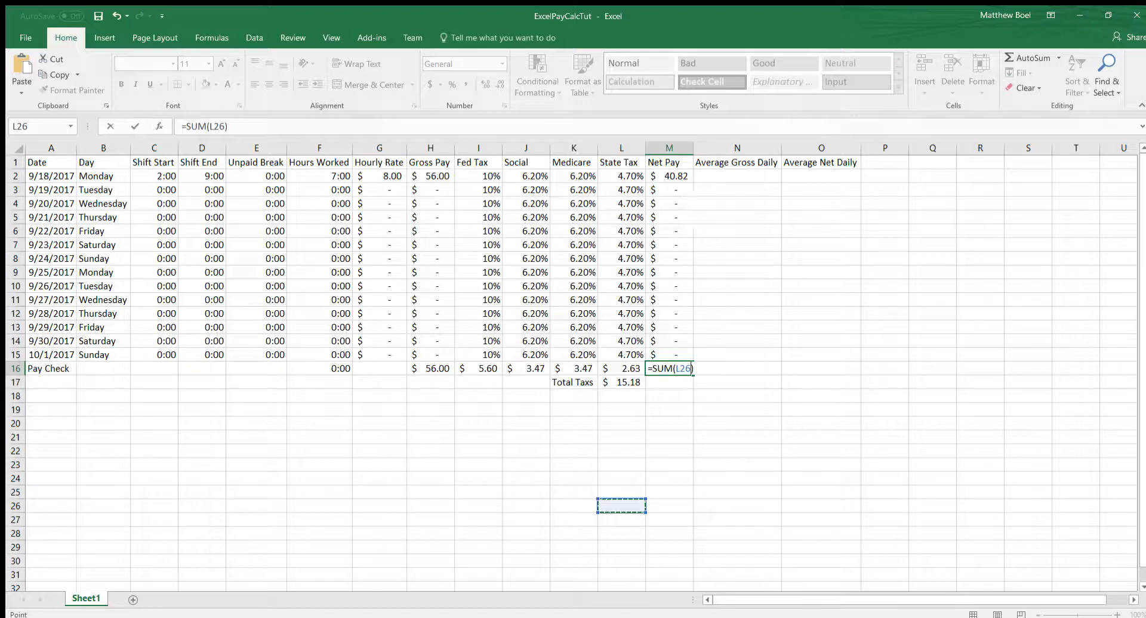
key(ctrl+z)
key(Return)
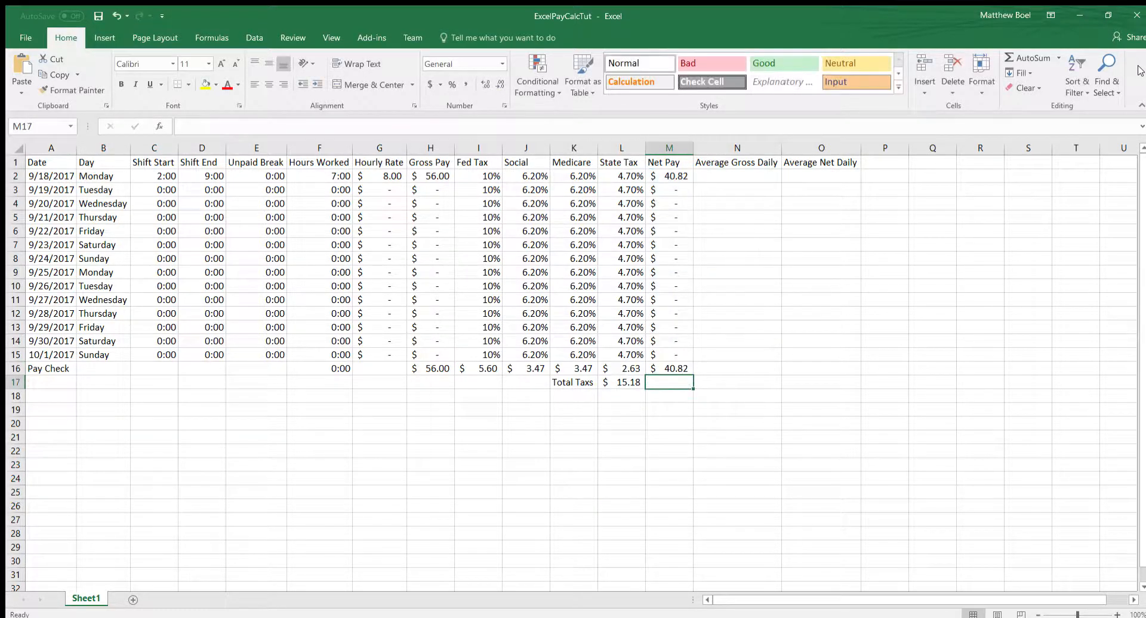
- Apply the Calculation cell style to the Pay Check row A16:M16 and to the tax total cells K17:L17
drag(55, 371, 662, 371)
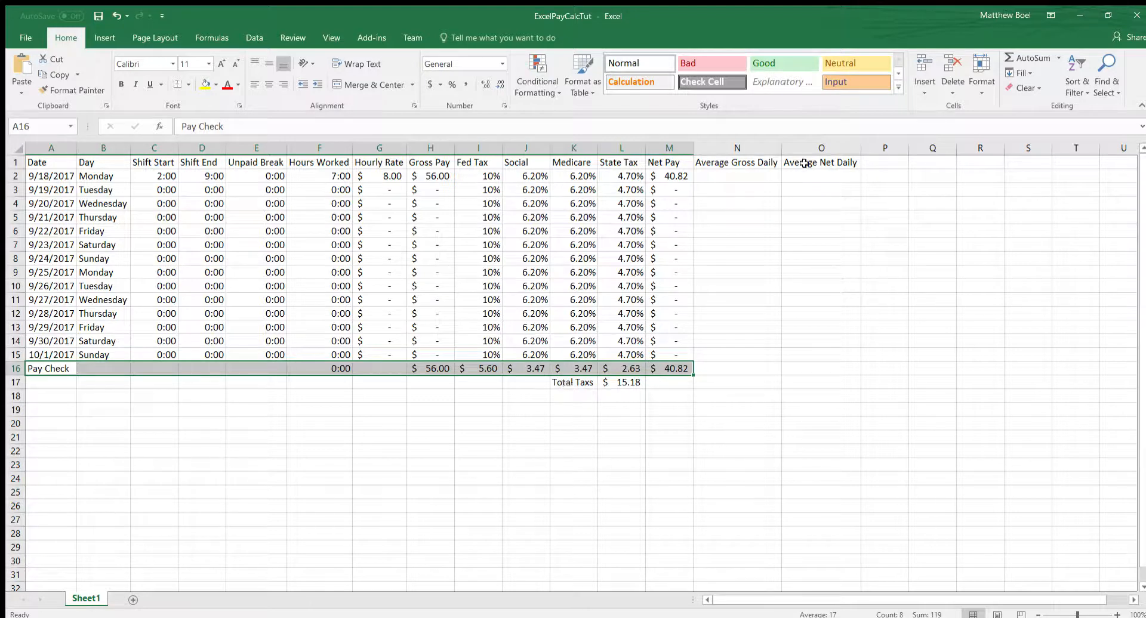
click(638, 82)
drag(553, 380, 621, 383)
click(637, 82)
click(713, 402)
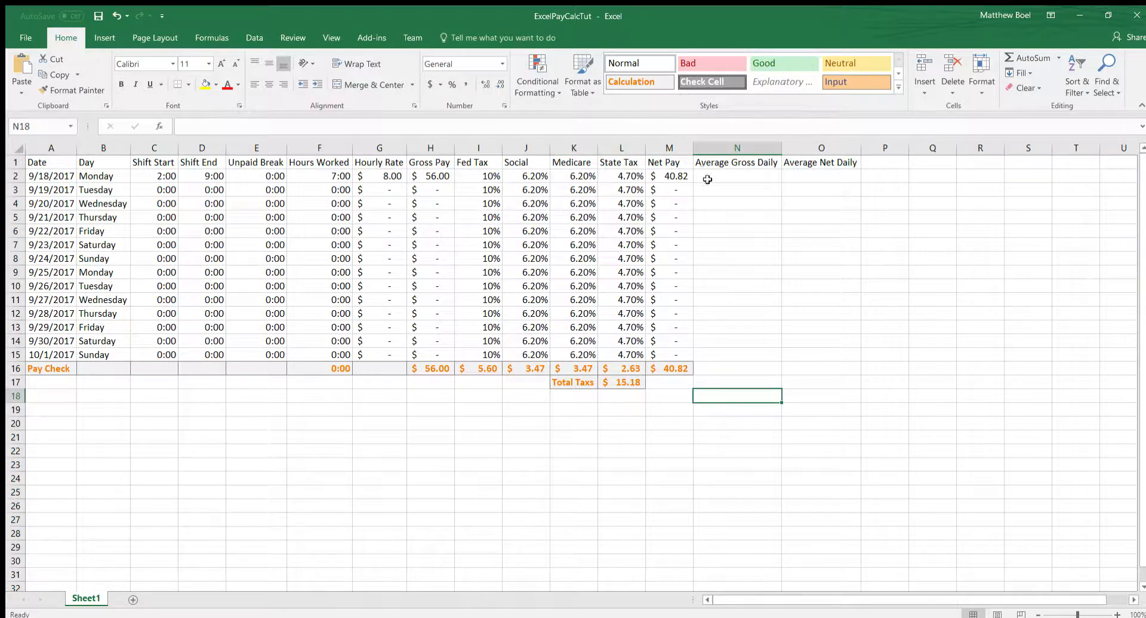
- Try entering the range reference =G2:G15 in N16 of the Pay Check row, under Average Gross Daily
click(745, 372)
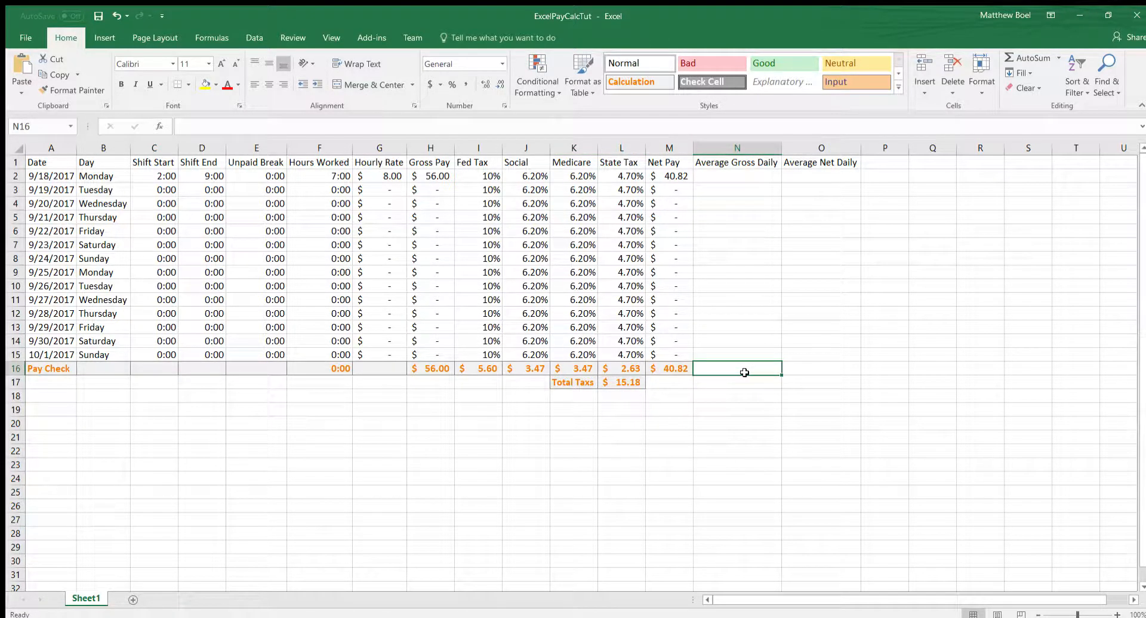
text(=)
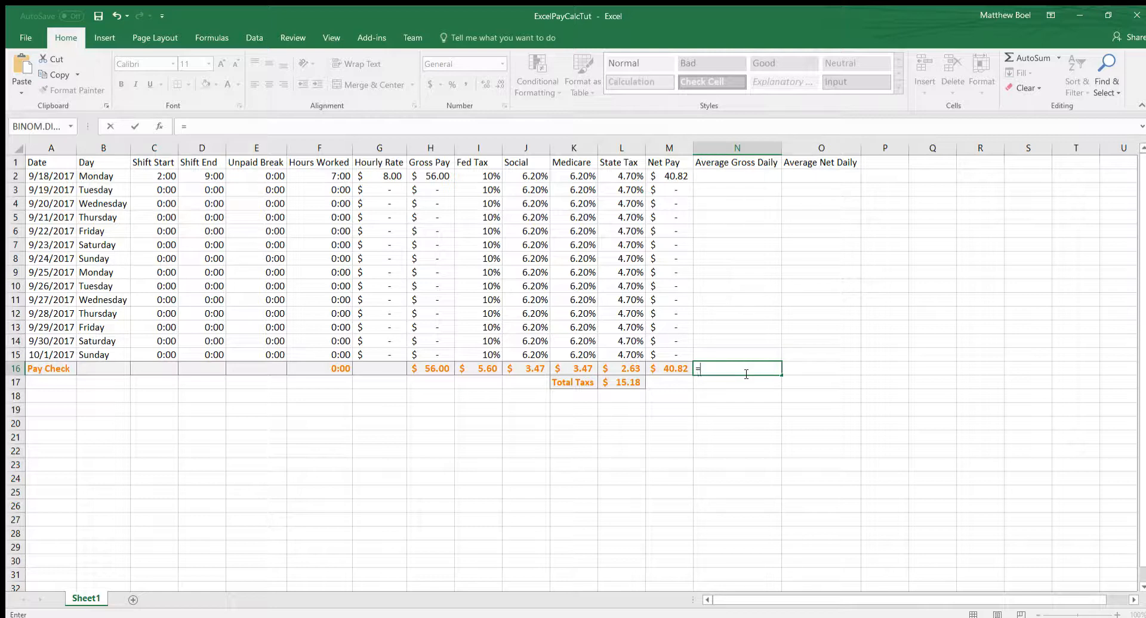
text(G)
key(BackSpace)
text(G2:)
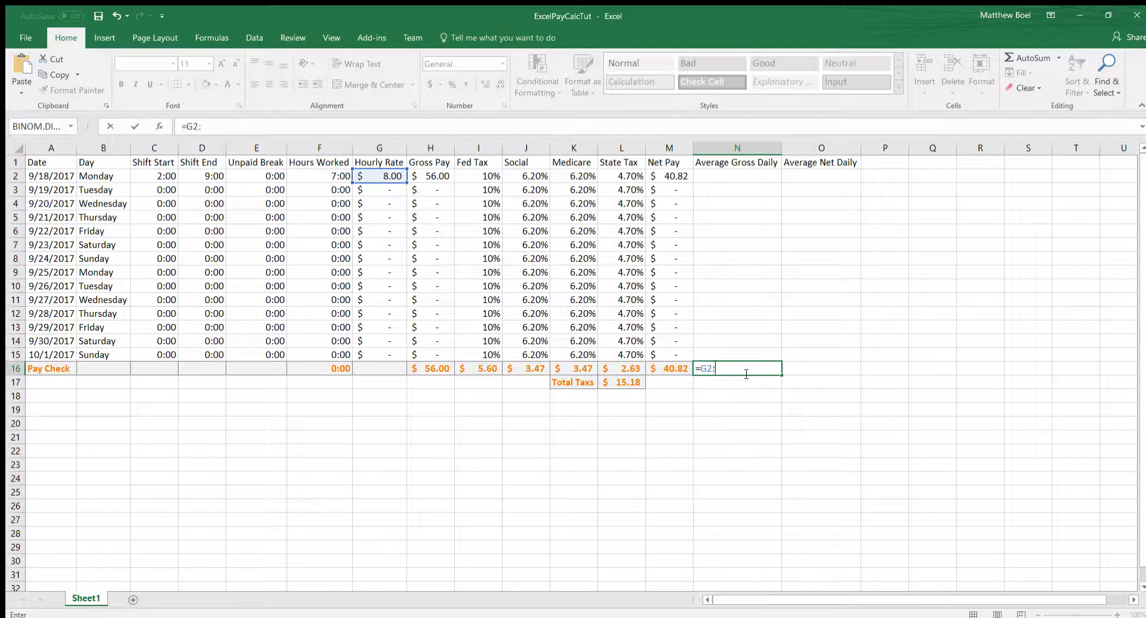
text(G15)
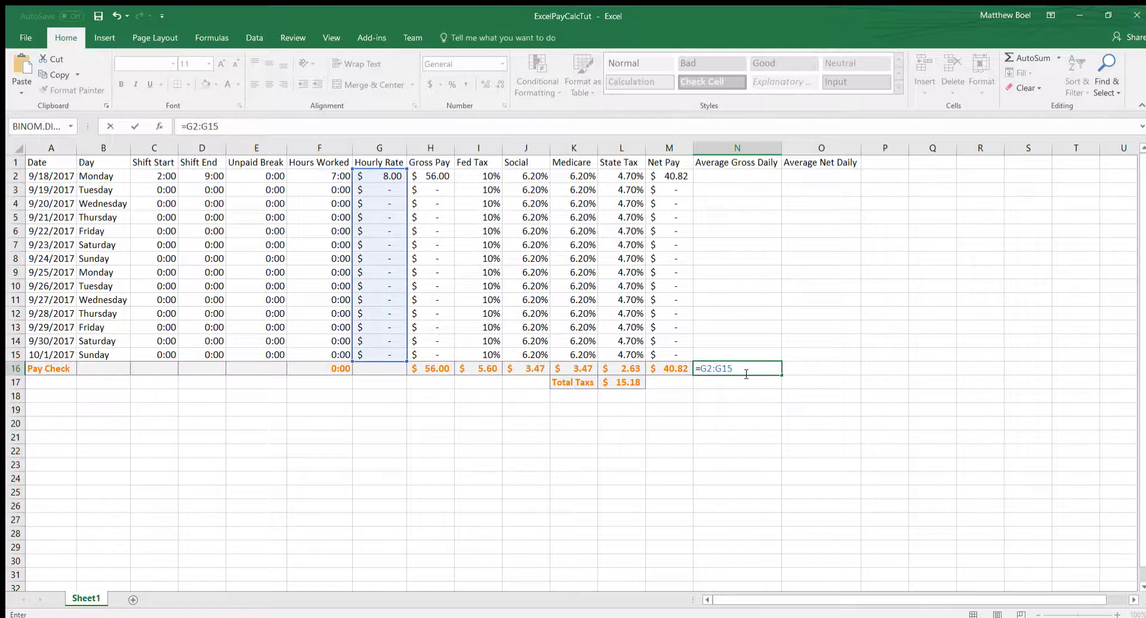
key(Return)
click(764, 371)
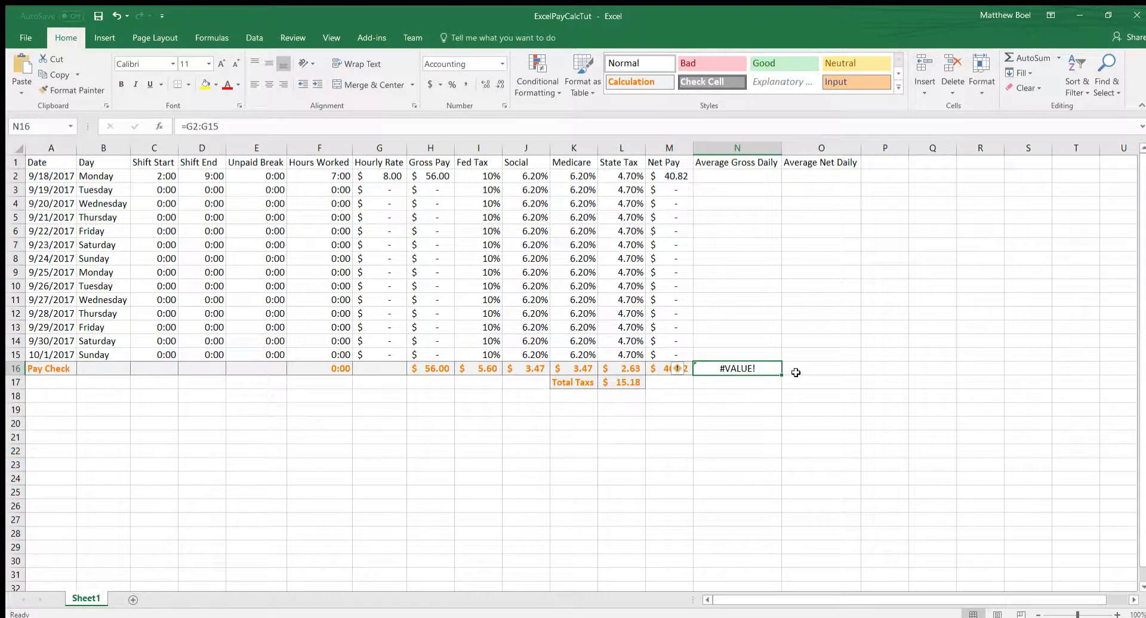
- Replace the range formula in N16 with an AutoSum formula
double_click(765, 370)
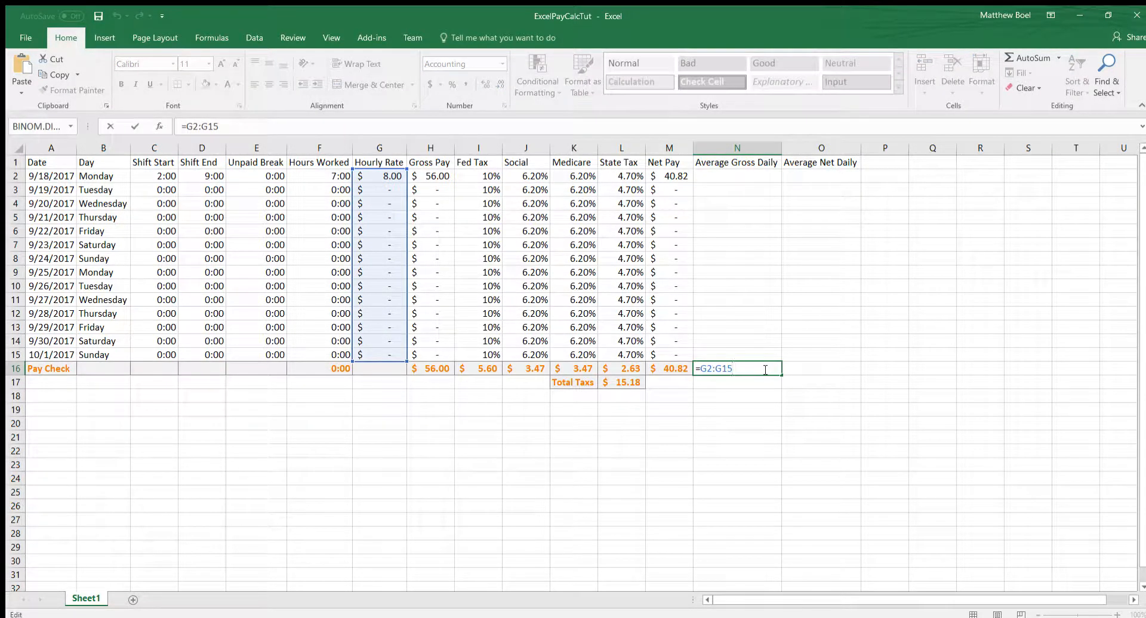
click(703, 369)
click(1022, 59)
click(1022, 58)
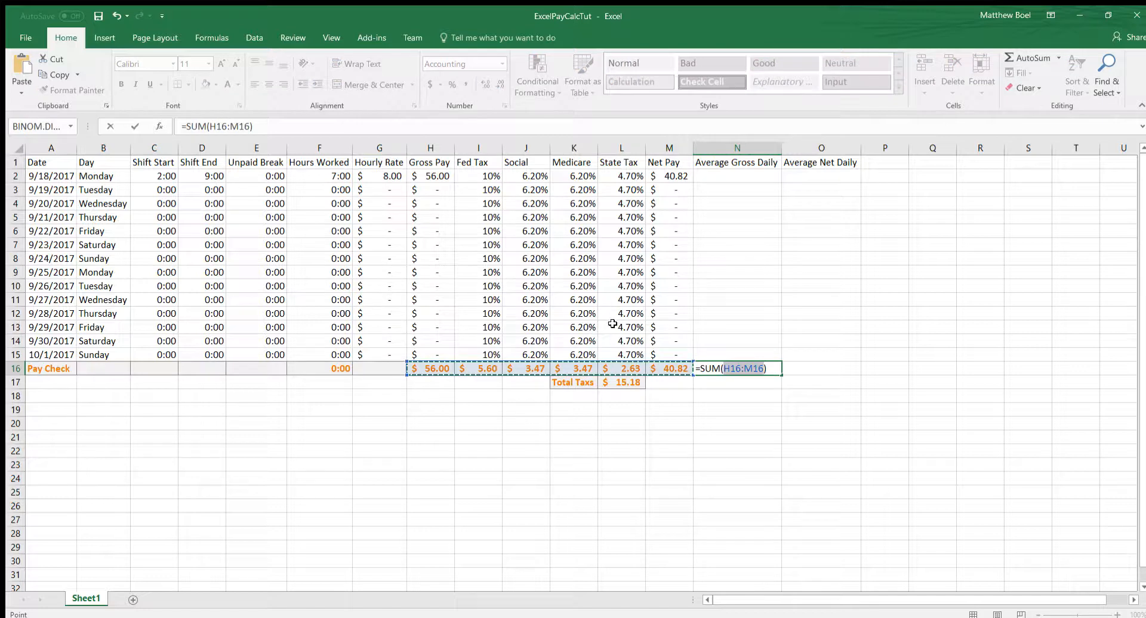
- Change the sum range in N16 to the Hourly Rate cells, giving =SUM(G2:G15)
click(741, 369)
key(BackSpace)
key(BackSpace)
key(BackSpace)
text(G)
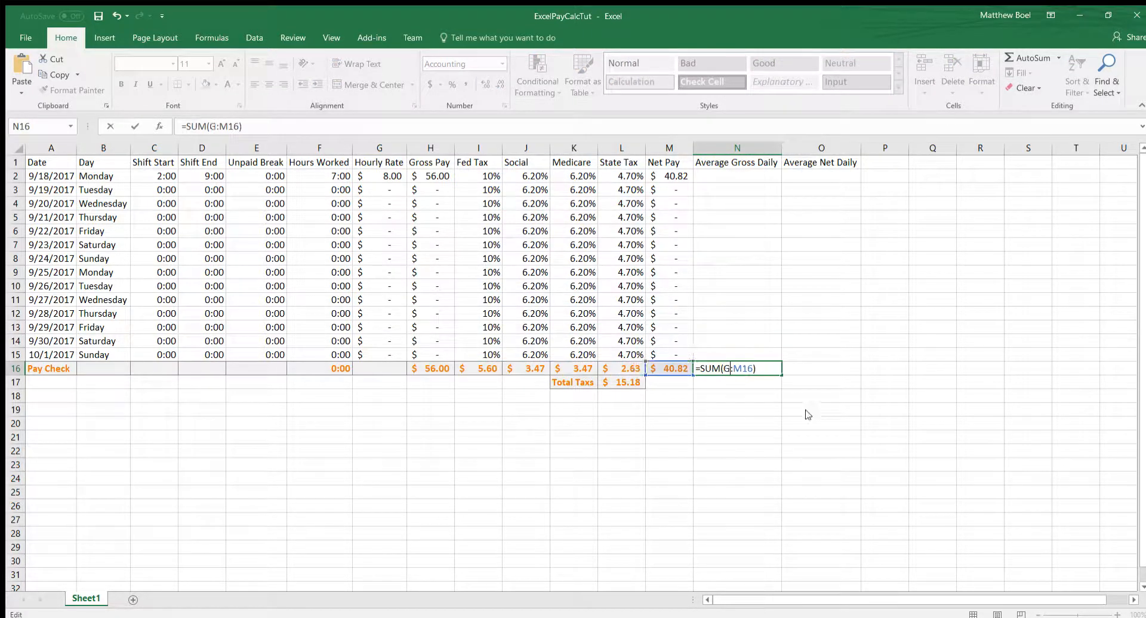
text(2)
key(BackSpace)
text(G)
key(Right)
key(Right)
key(BackSpace)
text(5)
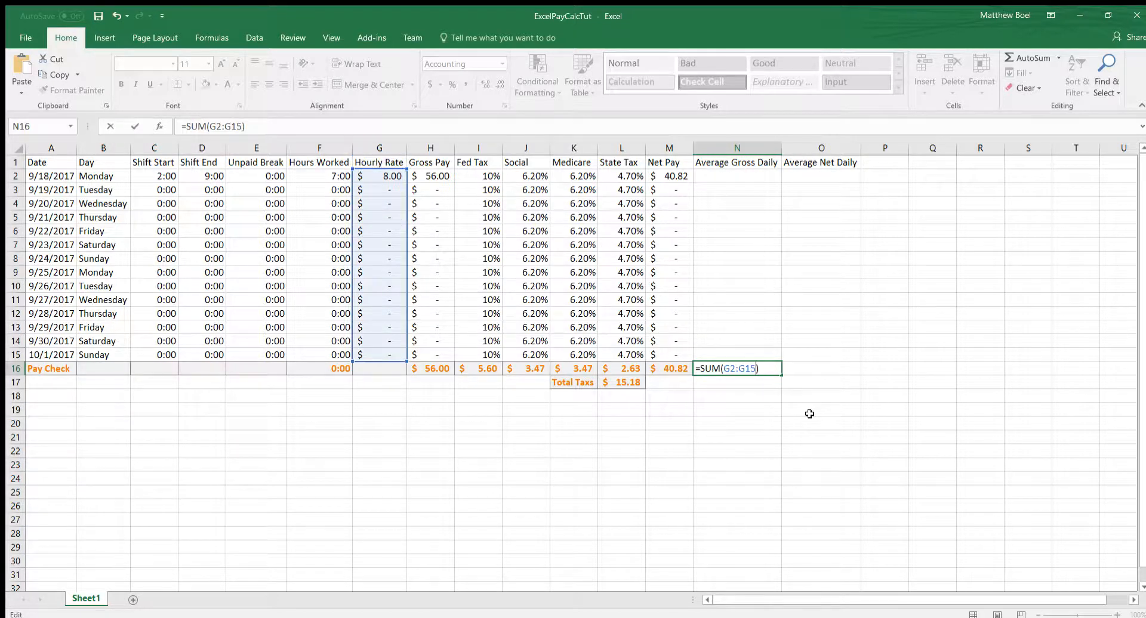
key(Return)
click(775, 370)
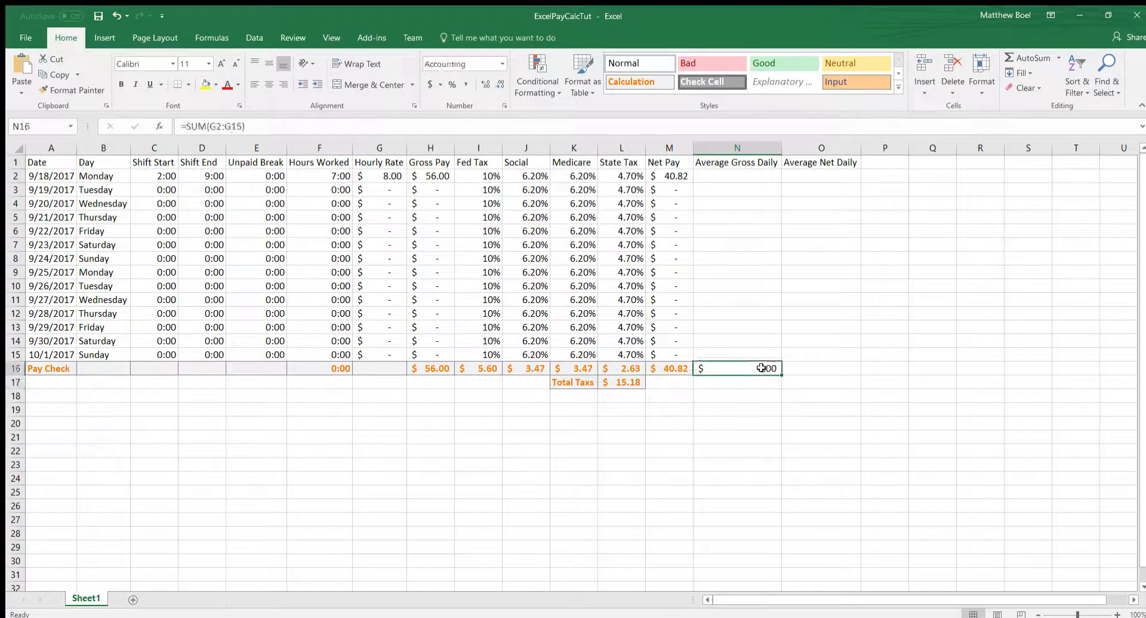
- Fill the N16 sum formula across to O16 and shift its range to the Net Pay cells M2:M15
drag(781, 374, 822, 368)
double_click(822, 368)
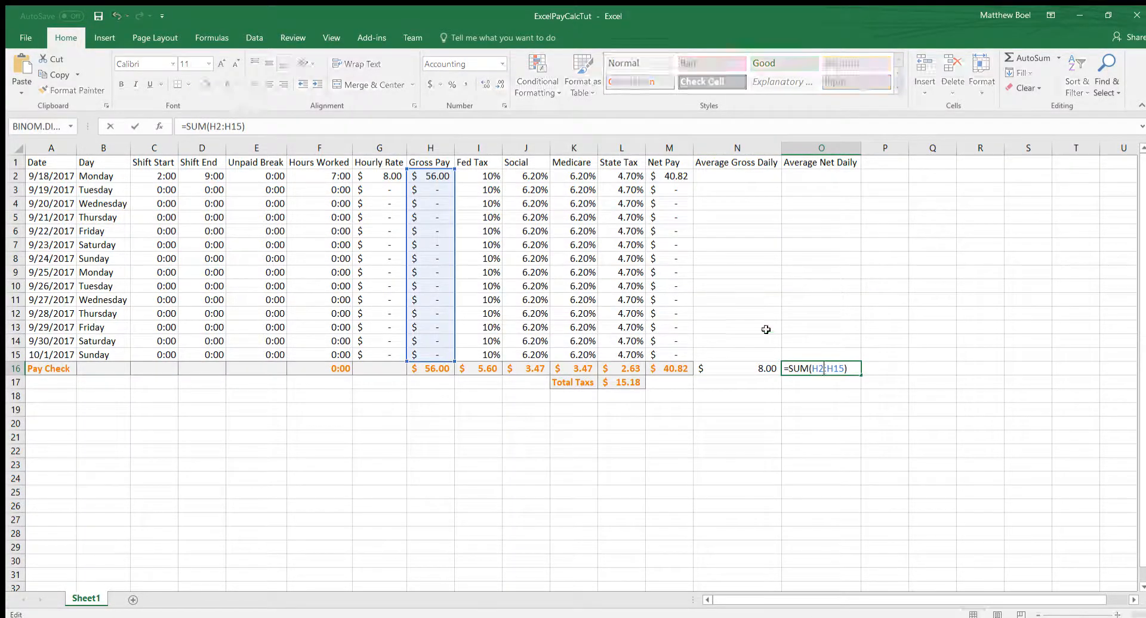
click(431, 166)
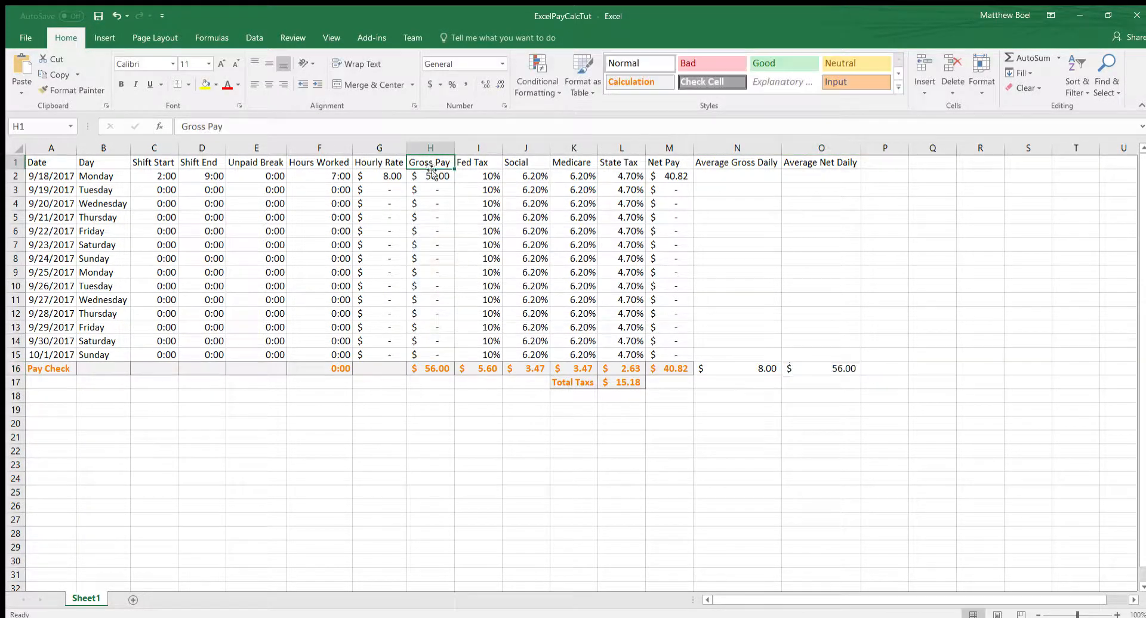
click(798, 369)
double_click(803, 368)
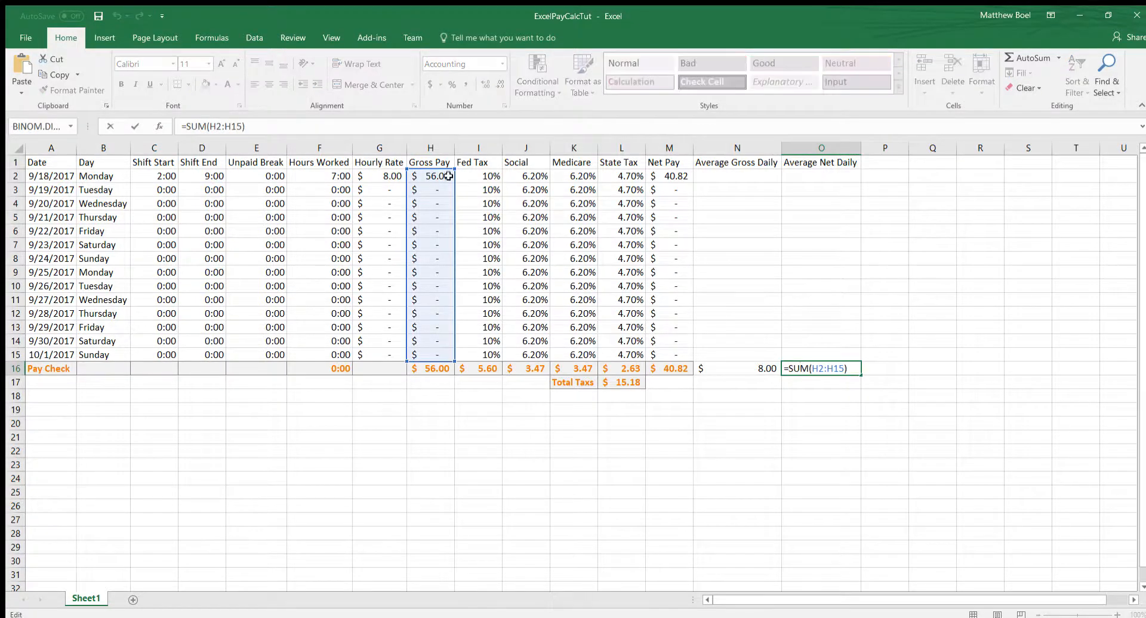
drag(436, 169, 675, 177)
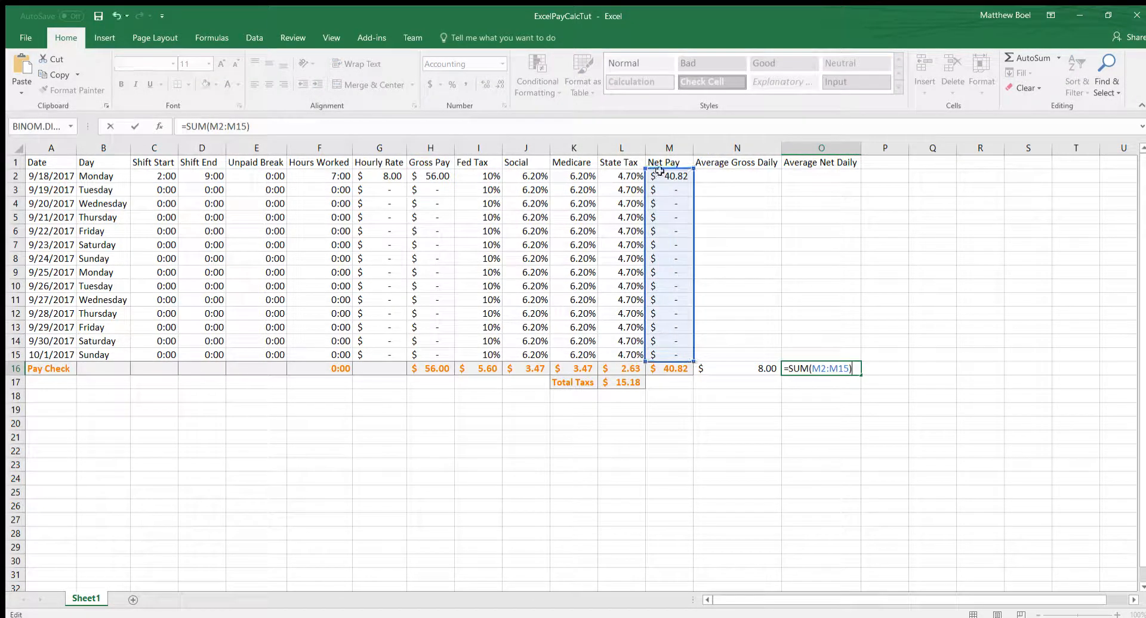
key(Return)
- Apply the Check Cell style to the daily average cells N16:O16
drag(733, 360, 806, 365)
click(753, 395)
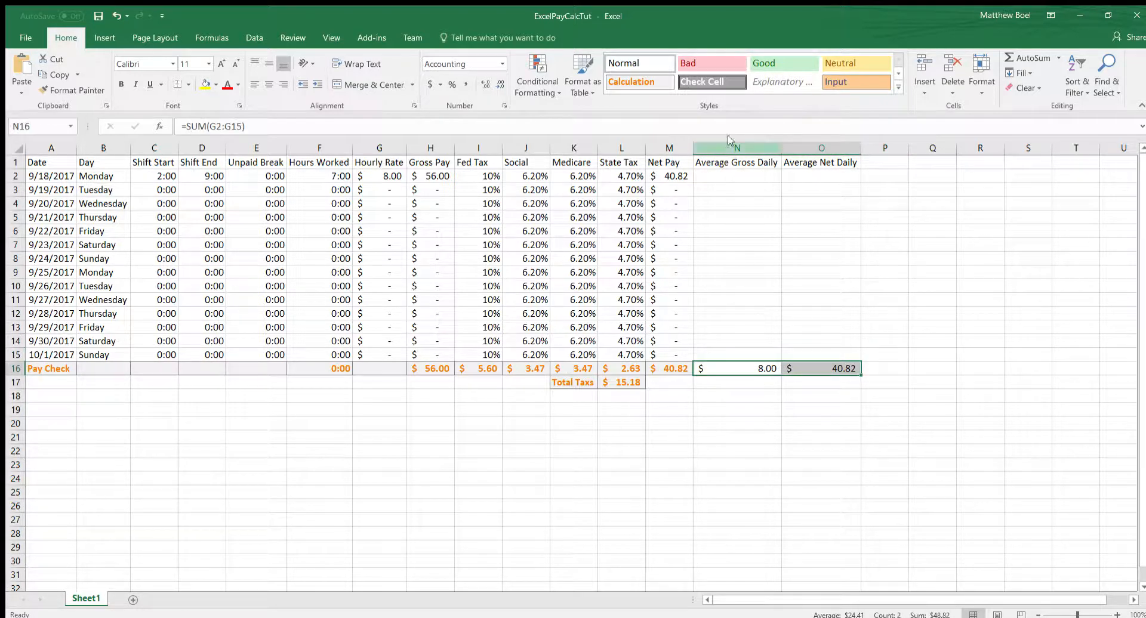
click(715, 85)
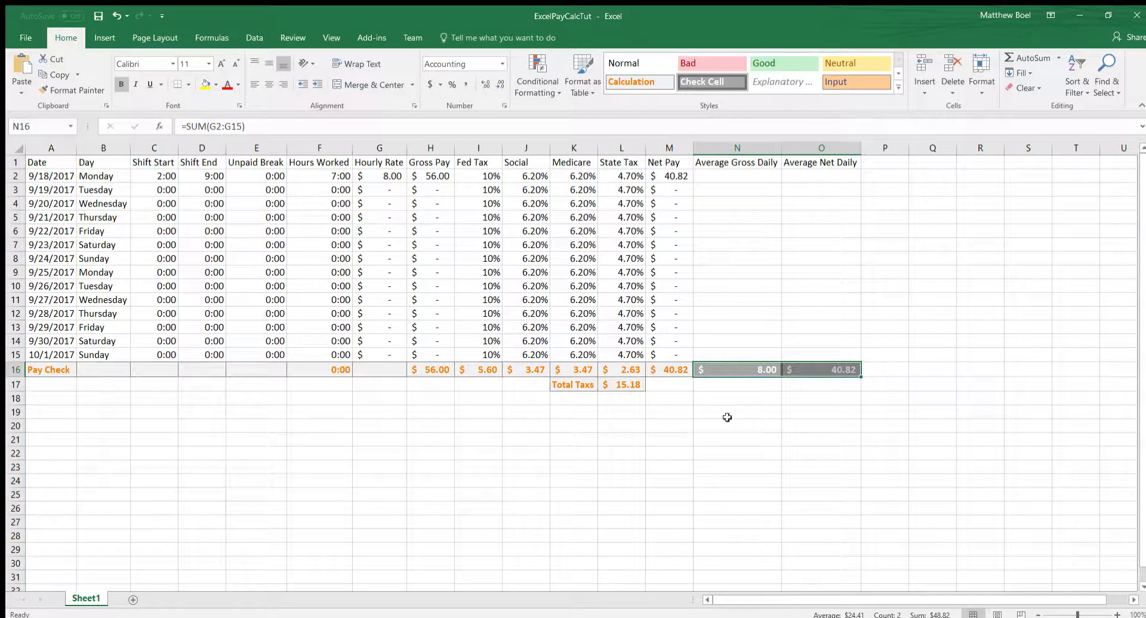
click(753, 398)
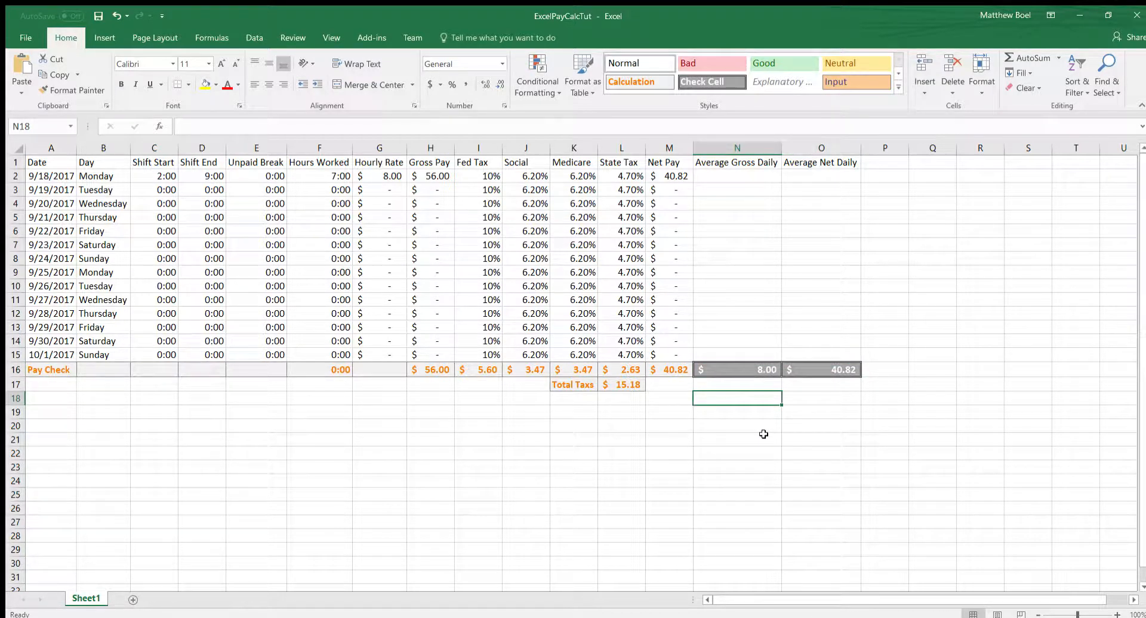
- Examine the formulas in N16 and O16 and those in the Gross Pay and Net Pay columns
double_click(818, 365)
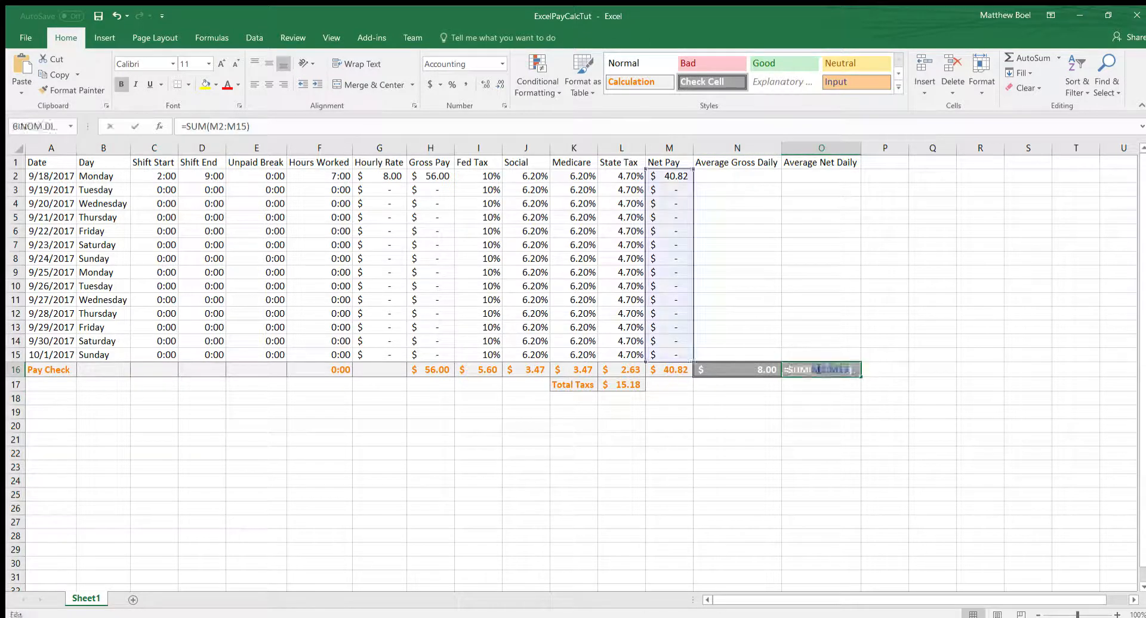
click(743, 372)
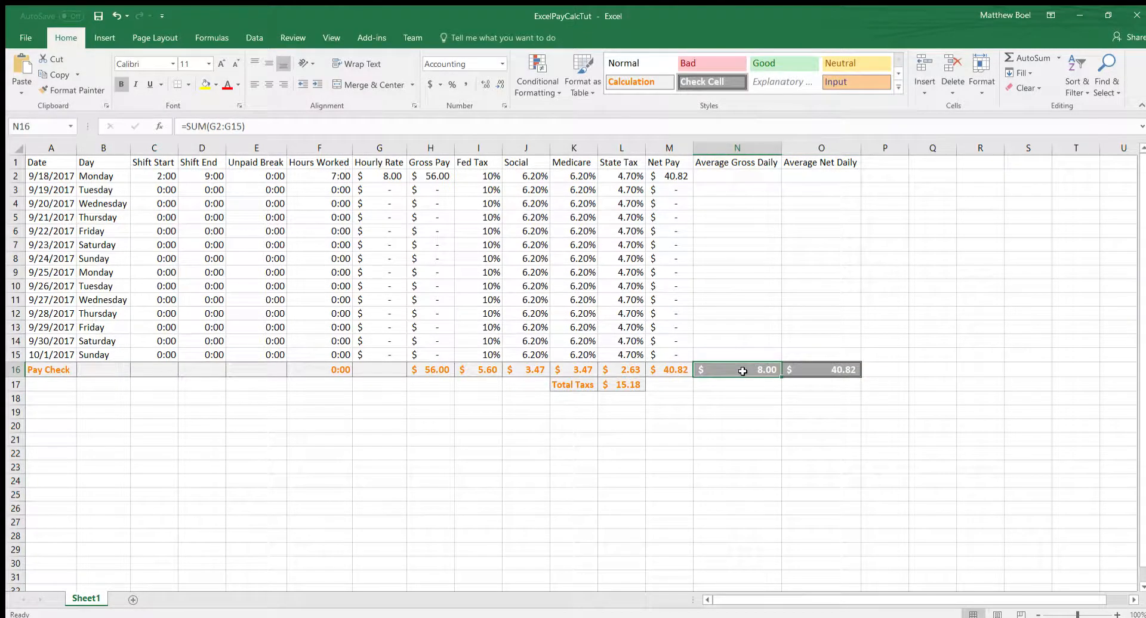
double_click(743, 372)
click(807, 368)
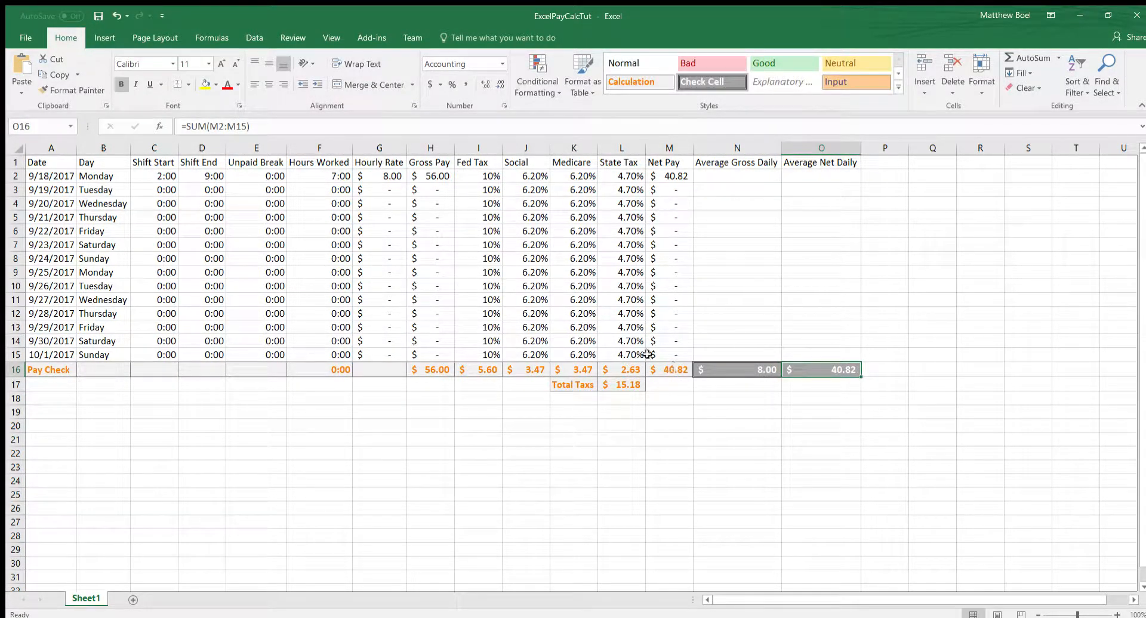
click(671, 355)
click(672, 340)
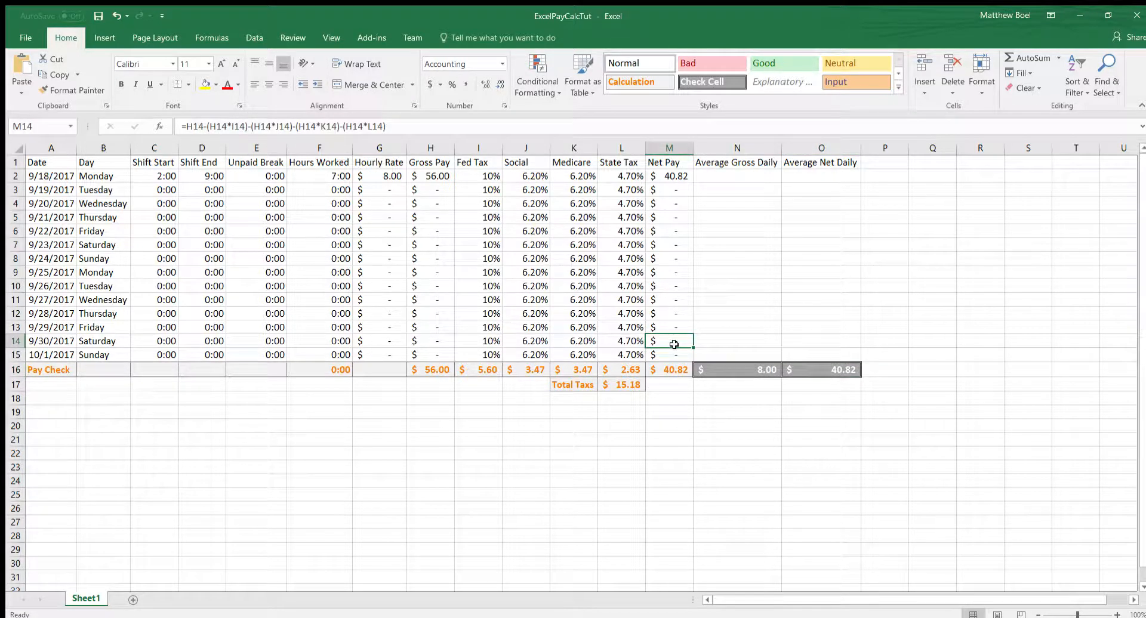
click(428, 303)
click(432, 337)
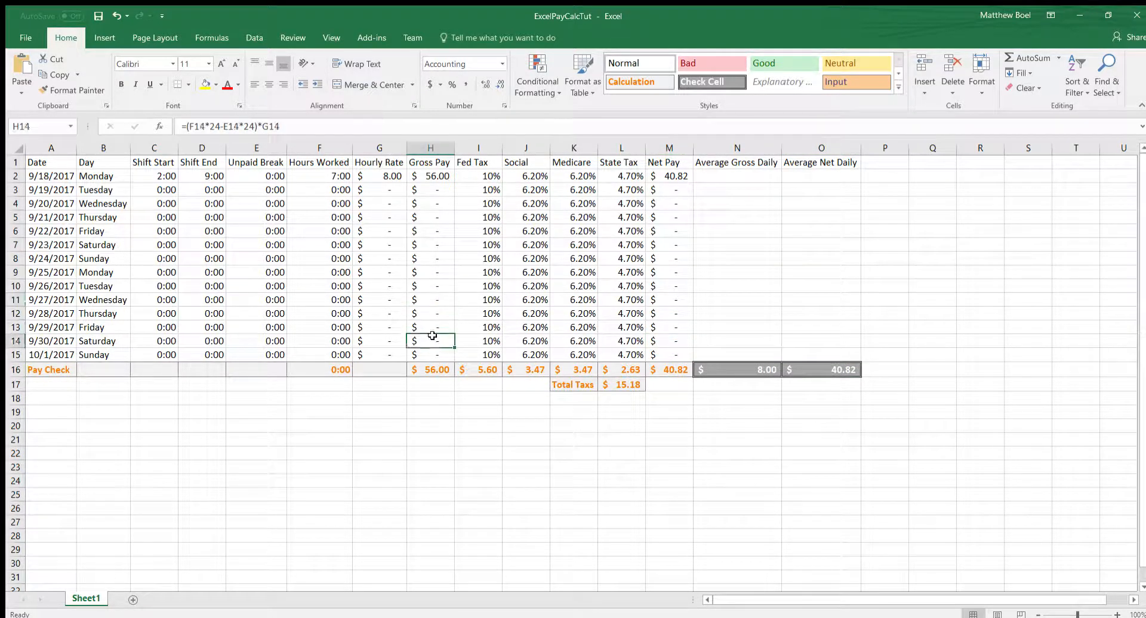
click(436, 296)
click(441, 336)
click(802, 367)
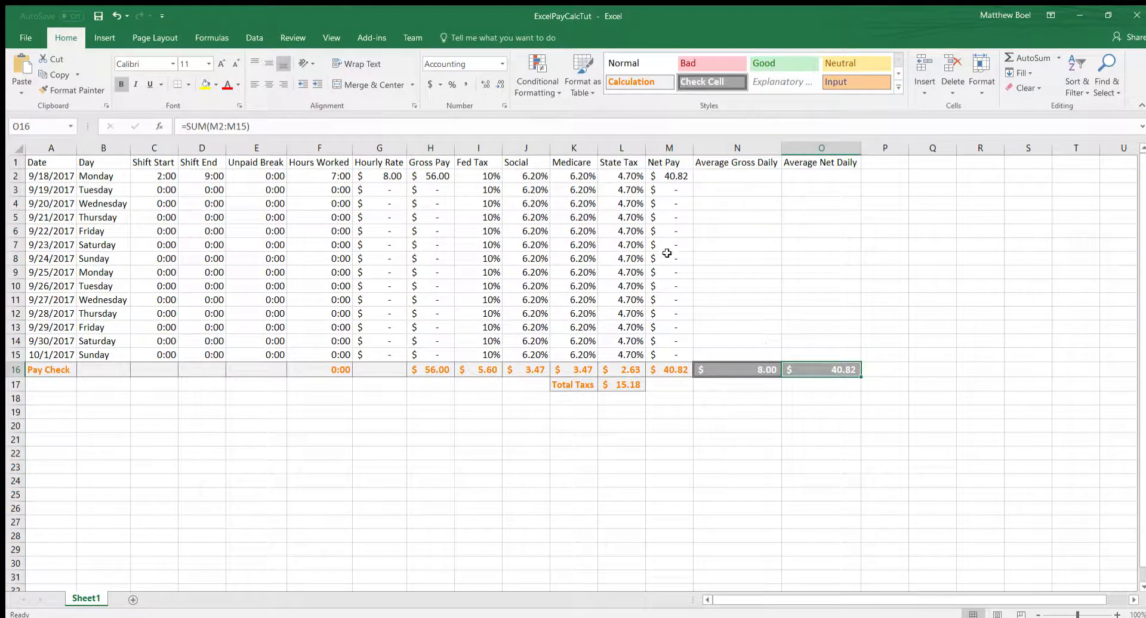
double_click(758, 366)
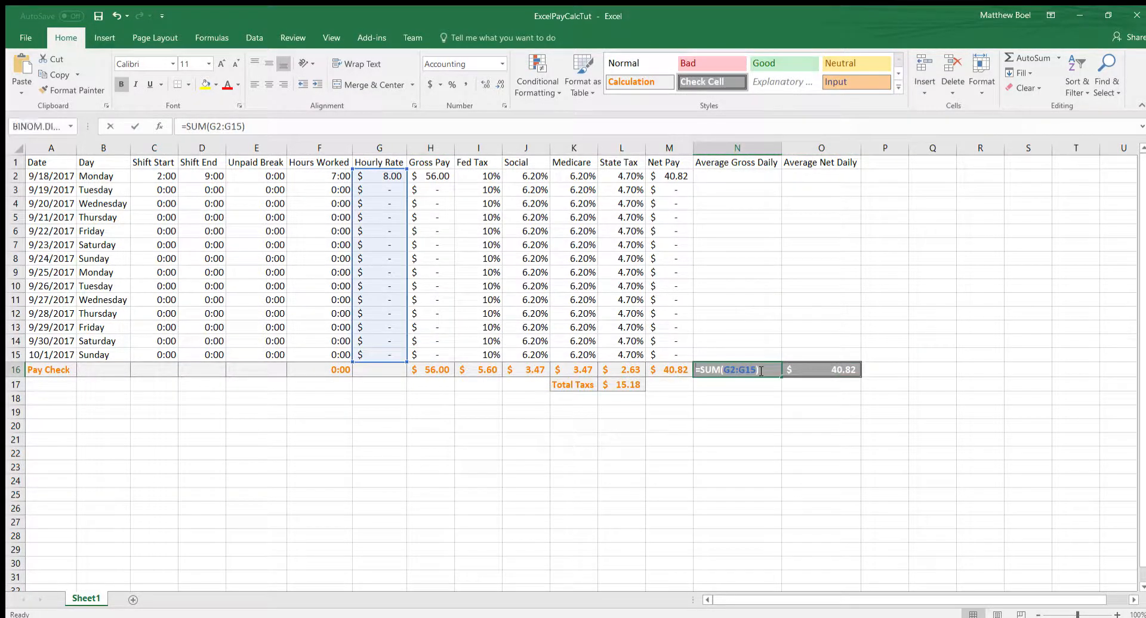
- Replace the SUM function in O16 with Average so it averages the Net Pay cells M2:M15
click(799, 370)
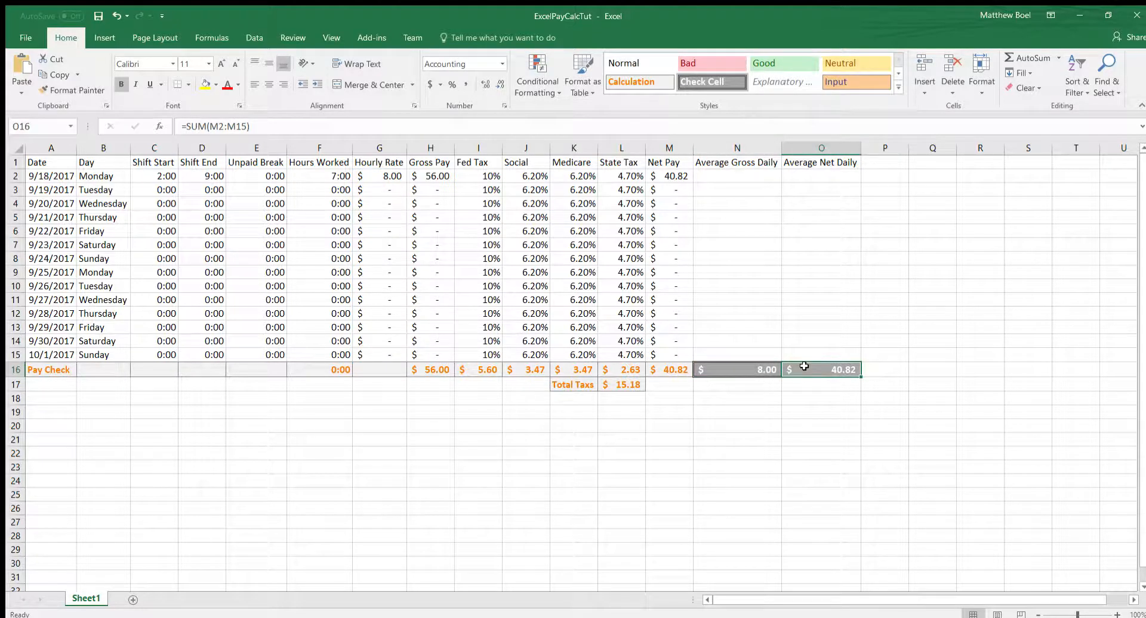
double_click(804, 366)
key(BackSpace)
key(BackSpace)
key(BackSpace)
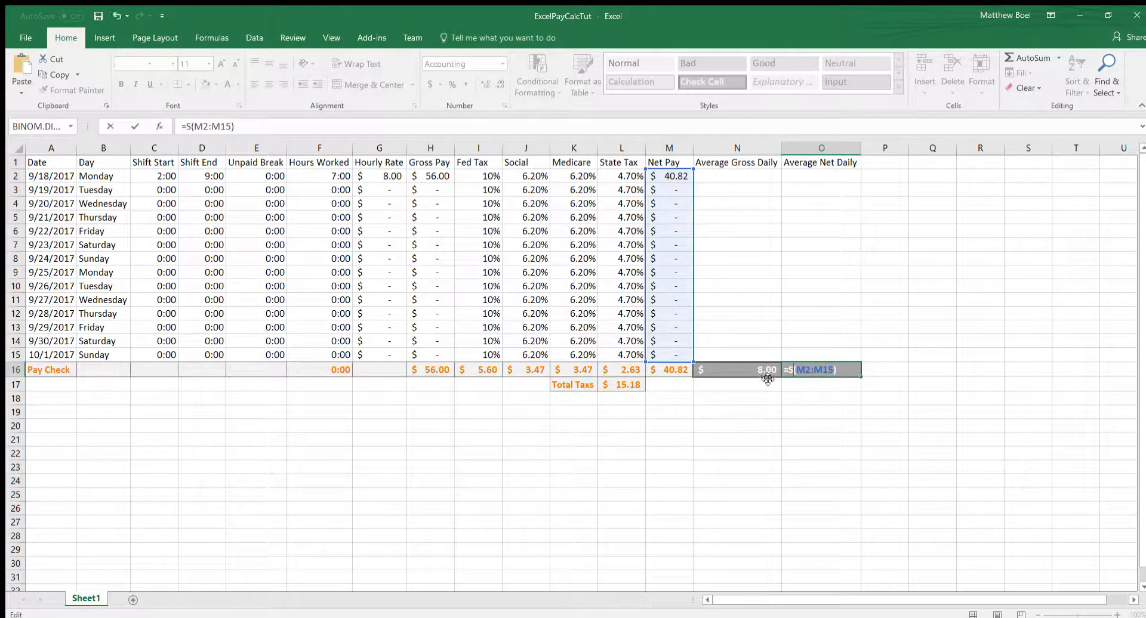
text(Average)
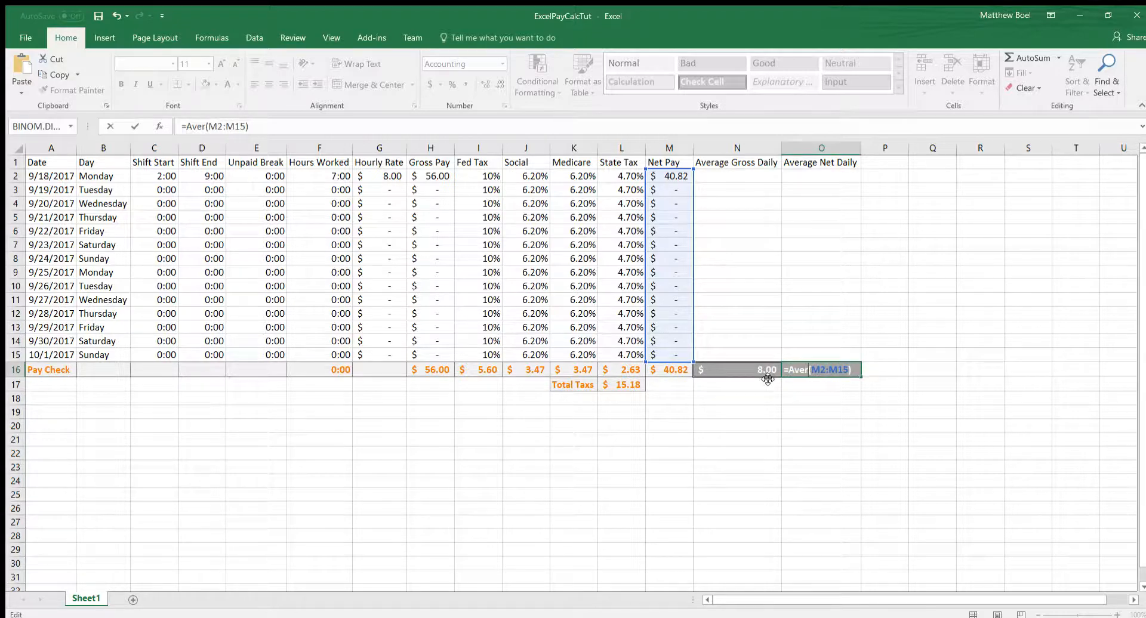
key(Return)
- Replace the SUM function in the Average Gross Daily formula in N16 with Aver
click(767, 376)
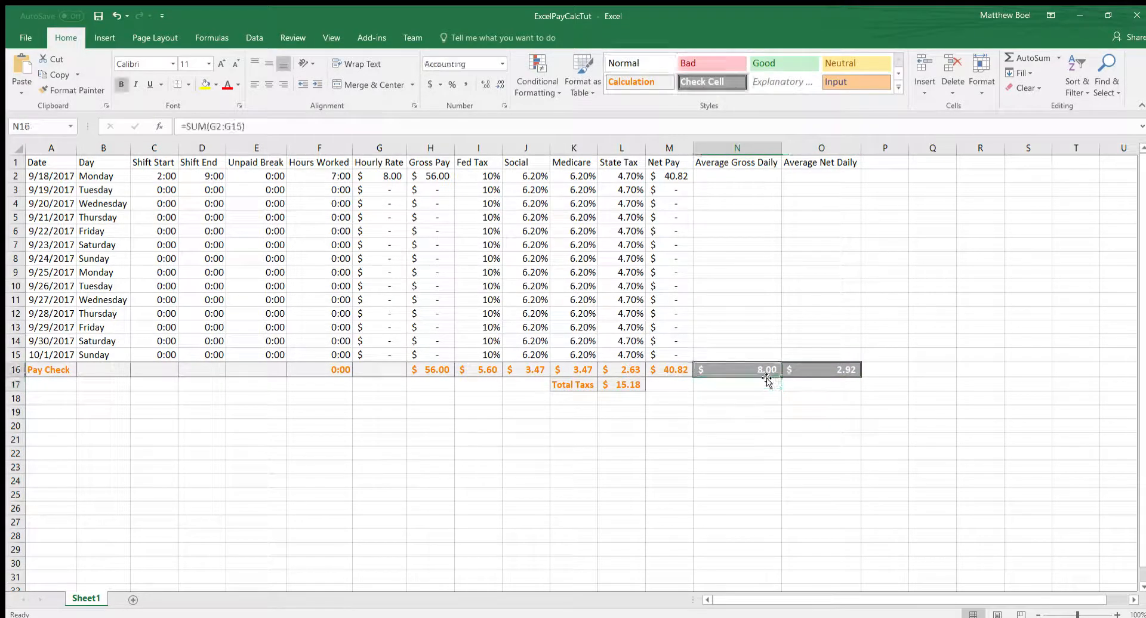
double_click(766, 371)
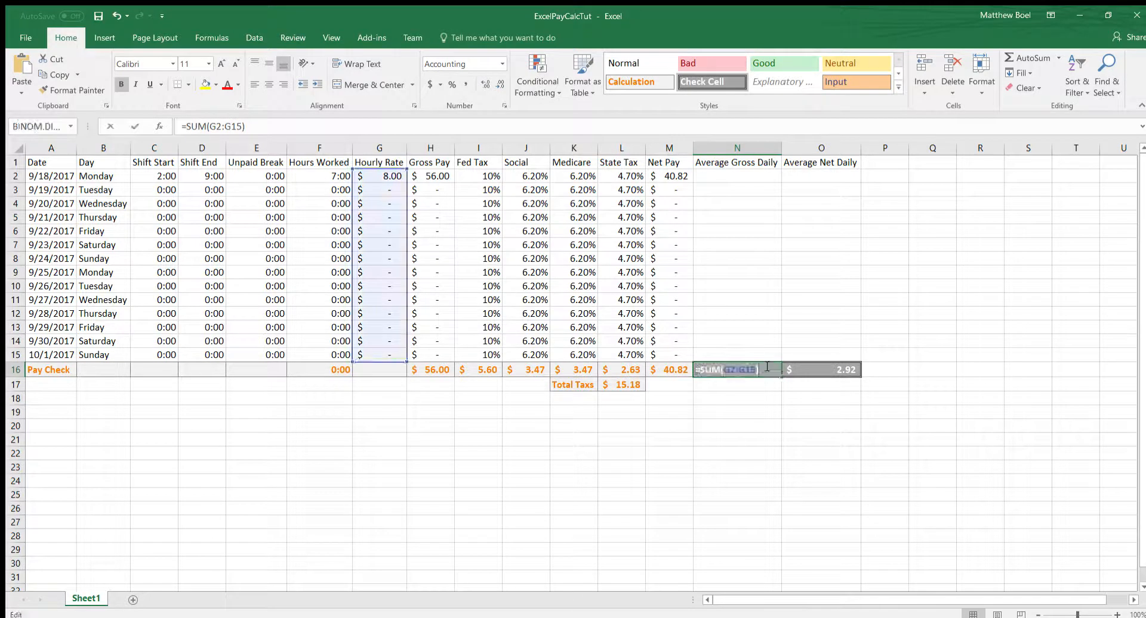
double_click(711, 369)
text(Aver)
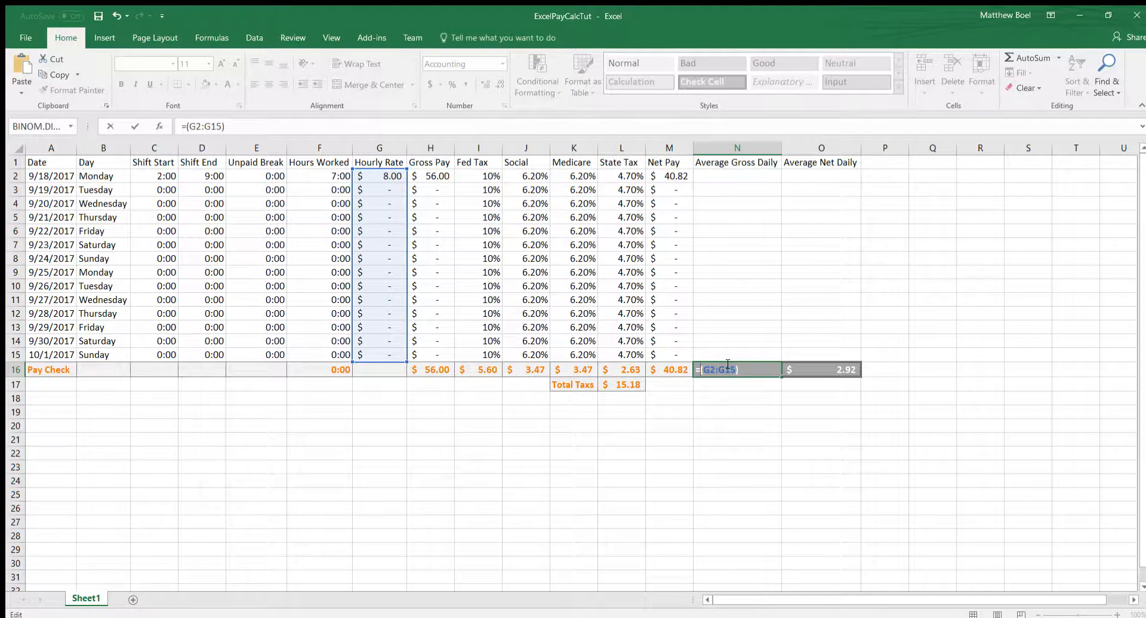
key(Return)
click(727, 365)
- Shift the range of the N16 formula to the Gross Pay cells H2:H15
double_click(739, 368)
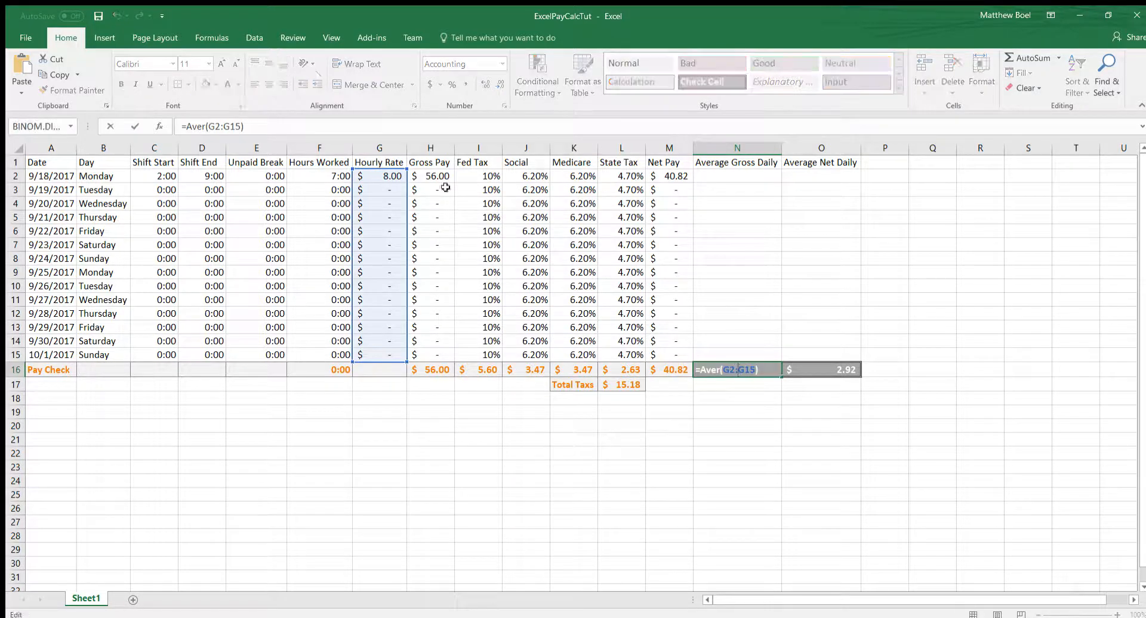
drag(380, 169, 431, 170)
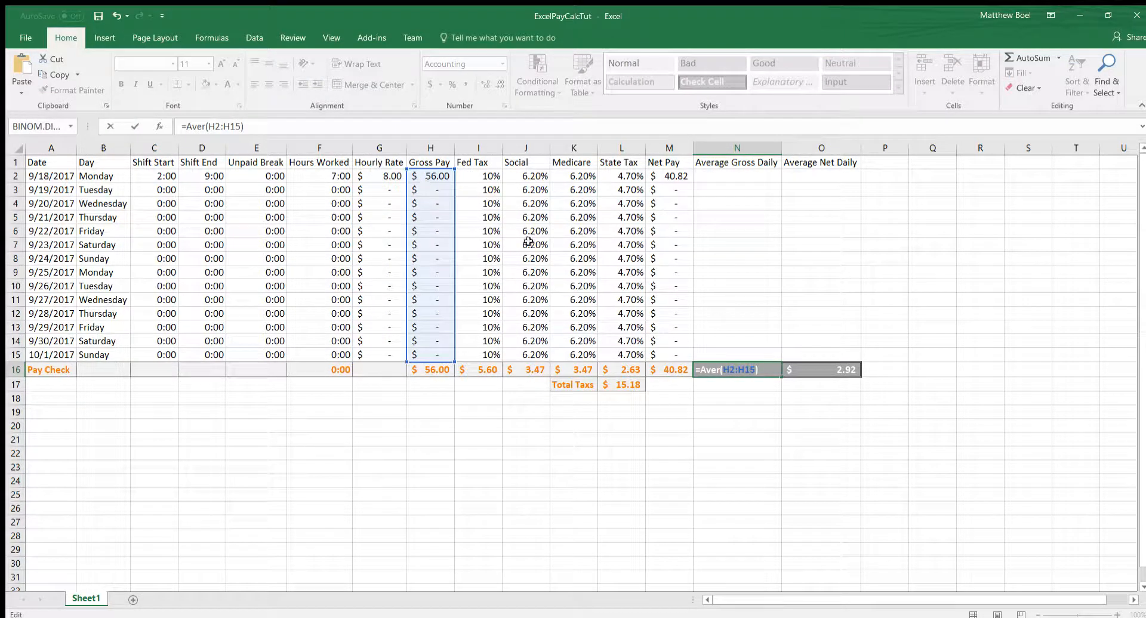
key(Return)
click(747, 367)
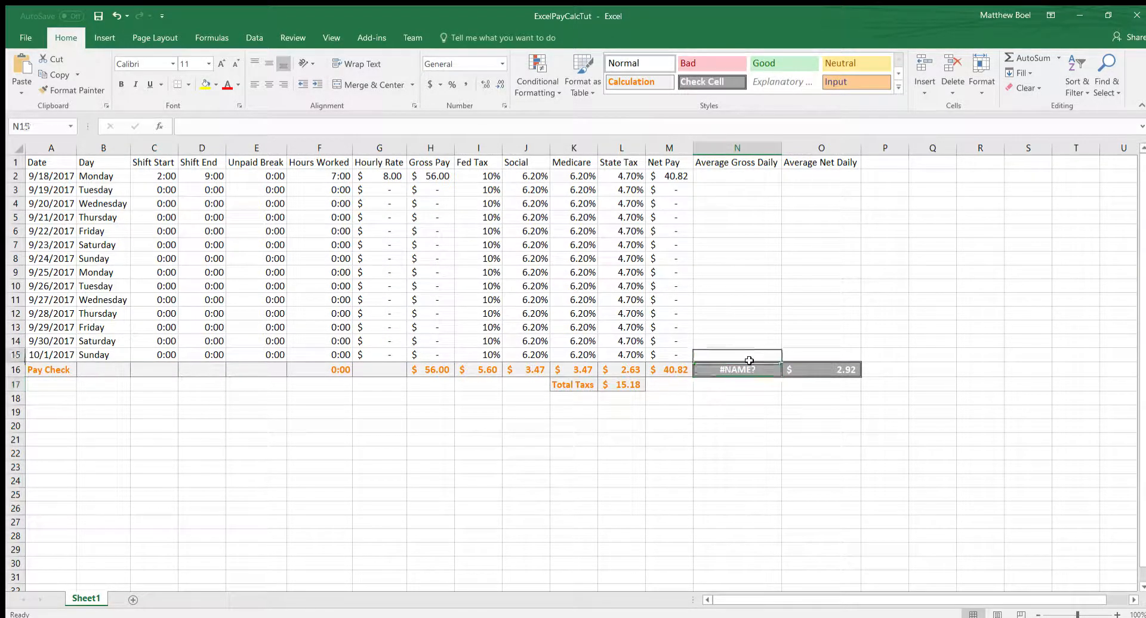
- Complete the function name in the N16 formula so it reads =AVERAGE(H2:H15)
double_click(751, 367)
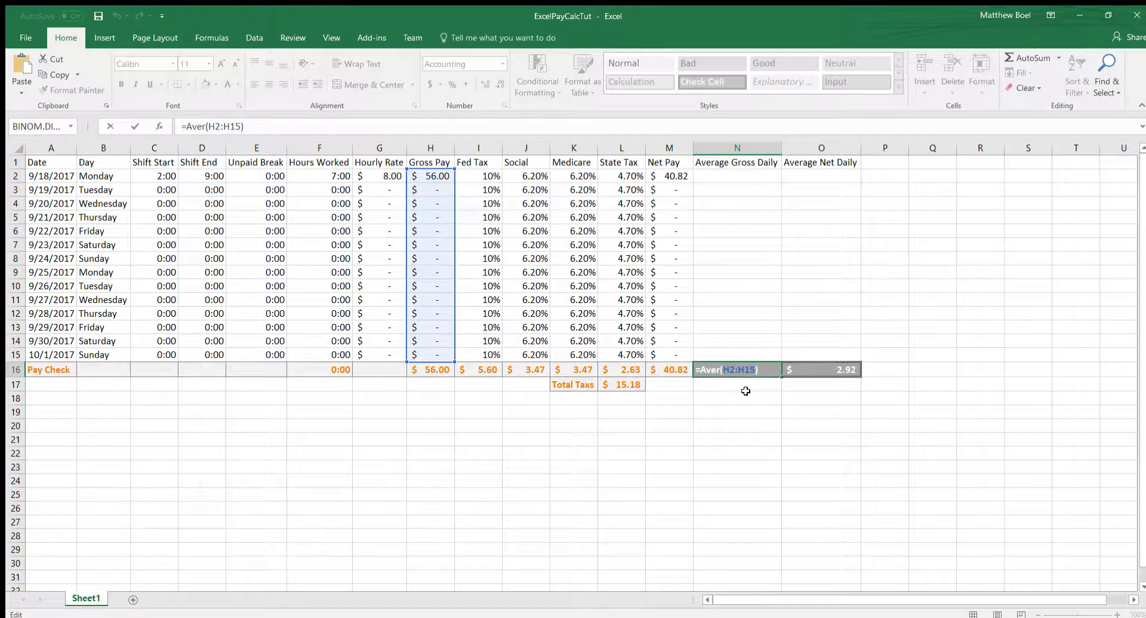
click(721, 371)
text(ag)
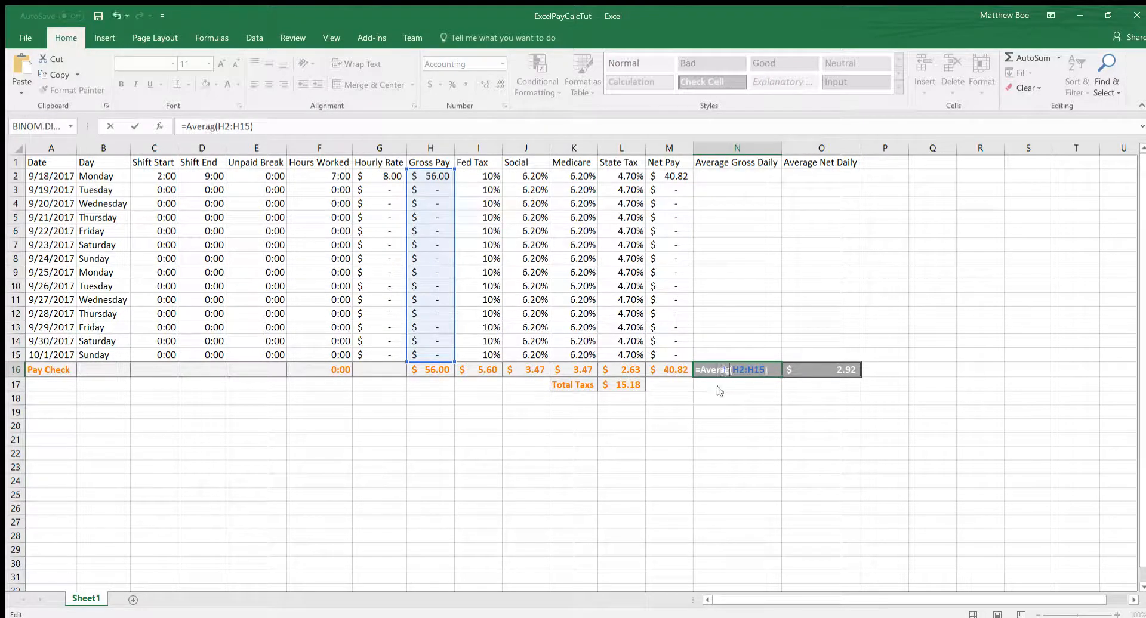
text(e)
key(Tab)
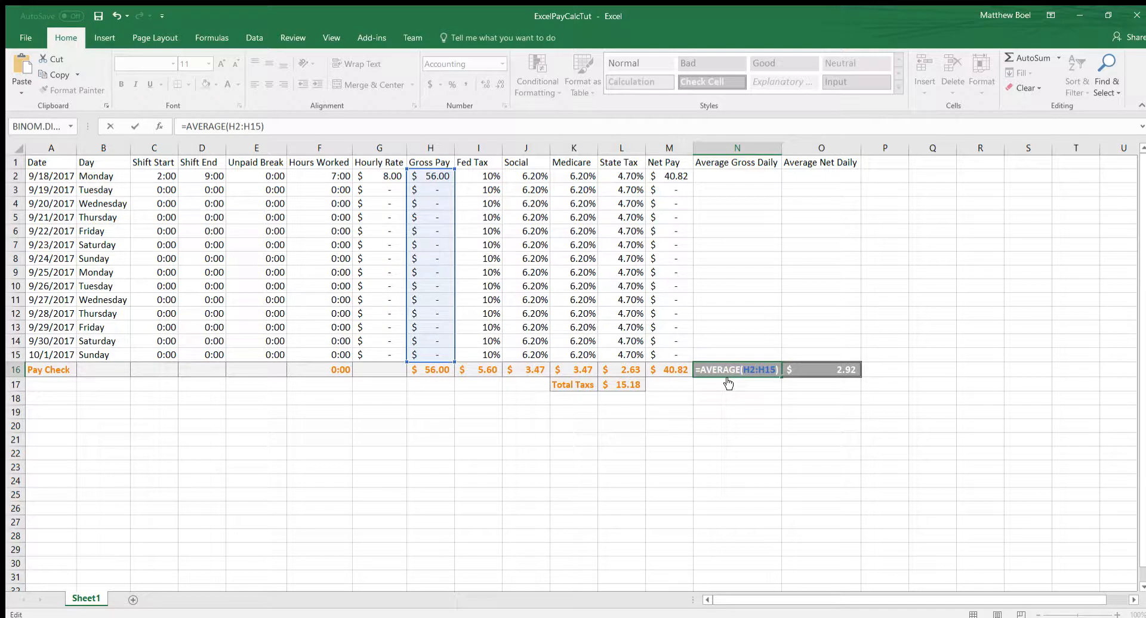
key(Return)
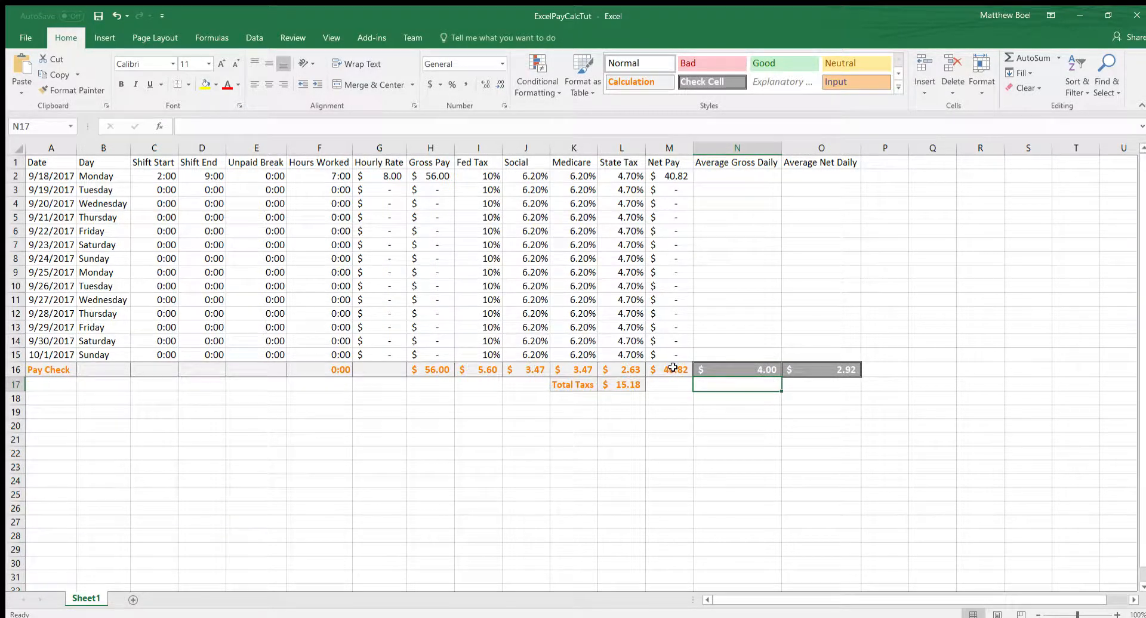
- Change the Average Gross Daily formula in N16 to =AVERAGE(H2,H13:H15)
double_click(729, 369)
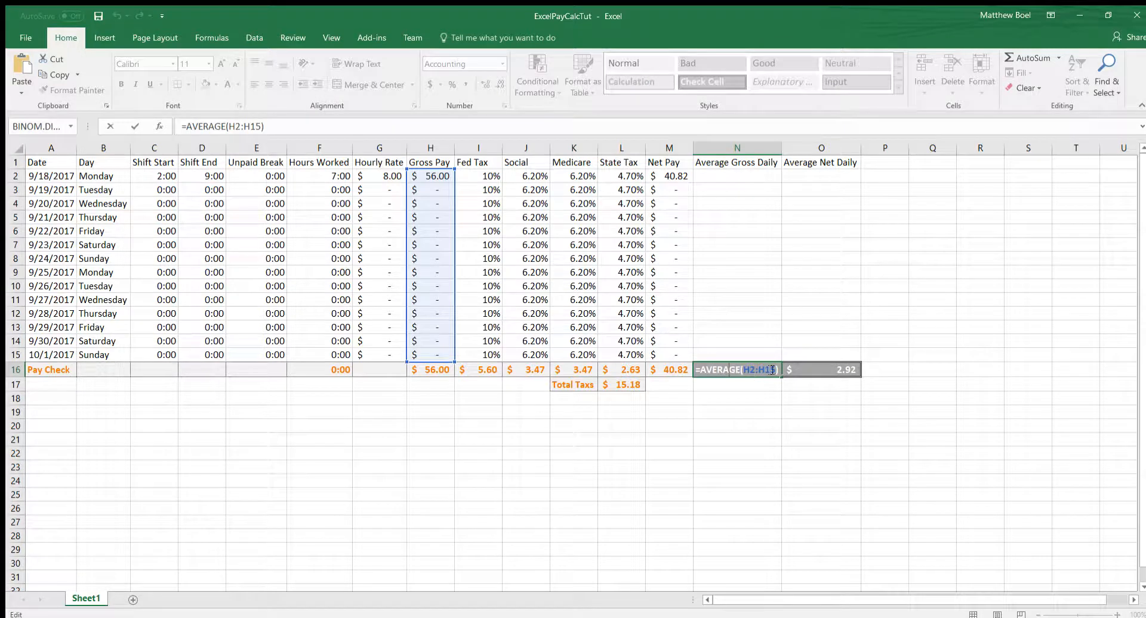
drag(774, 370, 777, 371)
key(BackSpace)
key(BackSpace)
key(BackSpace)
key(BackSpace)
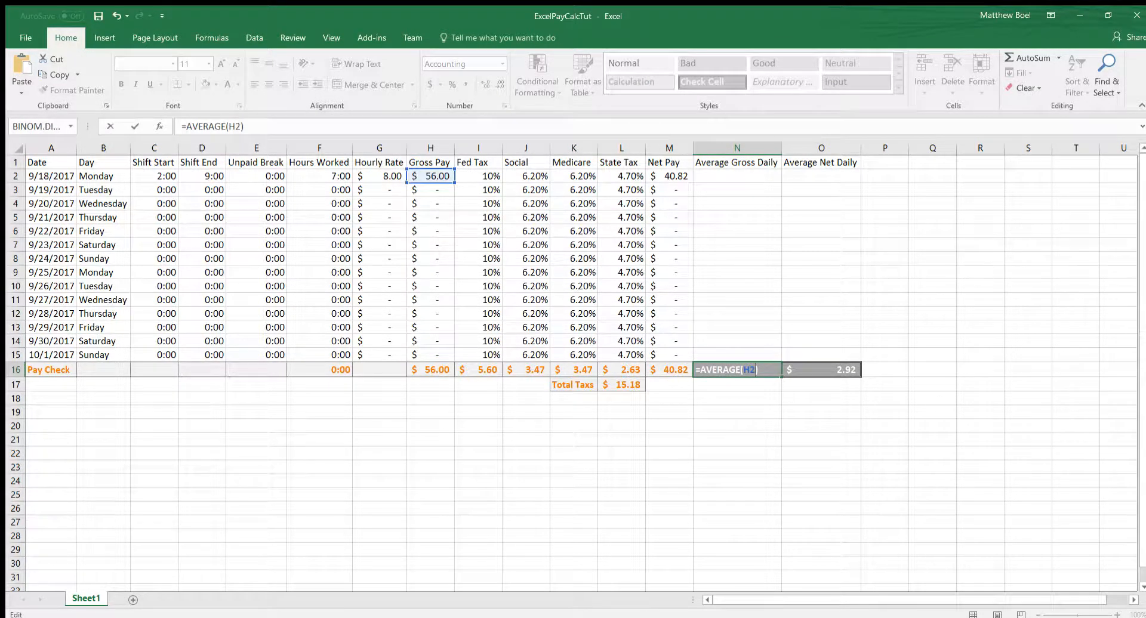
text(,)
click(430, 190)
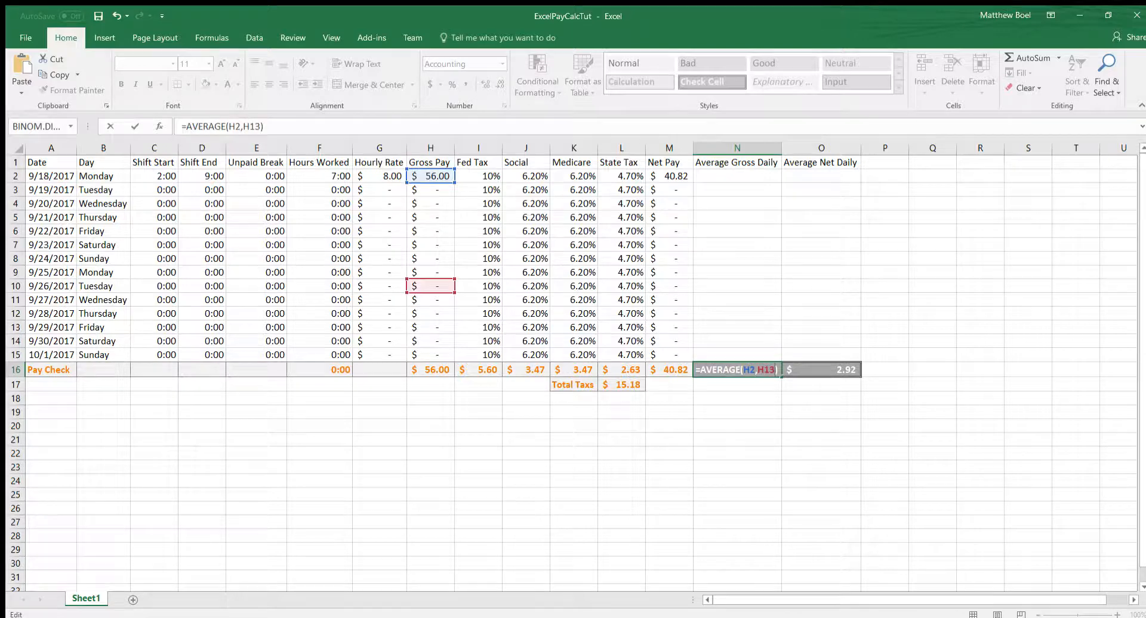
click(431, 327)
key(BackSpace)
key(BackSpace)
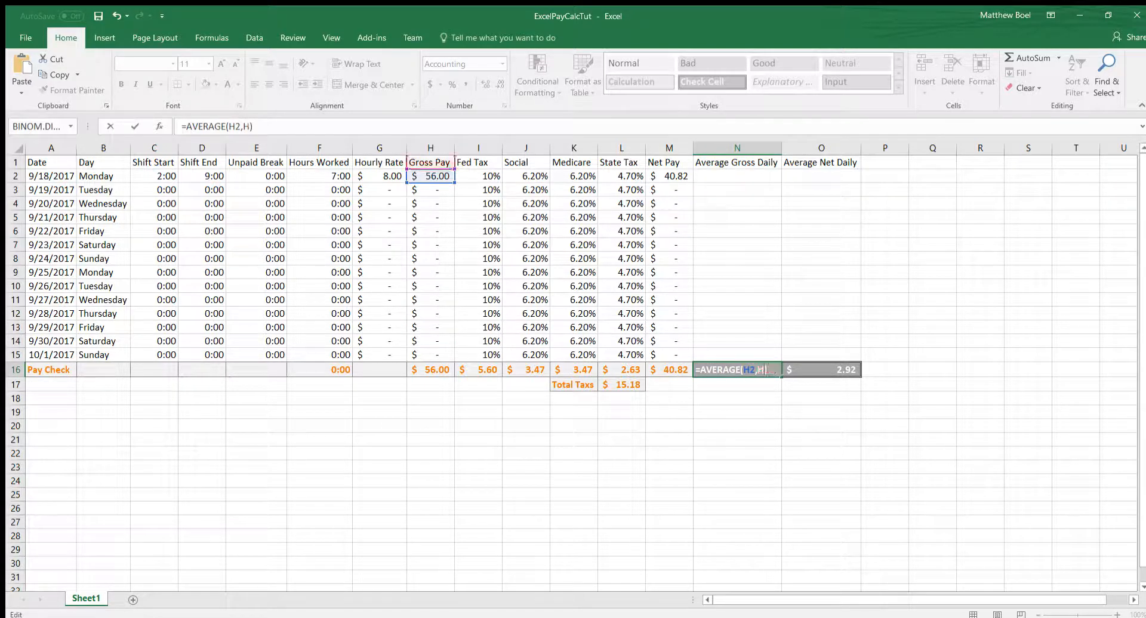
text(13:)
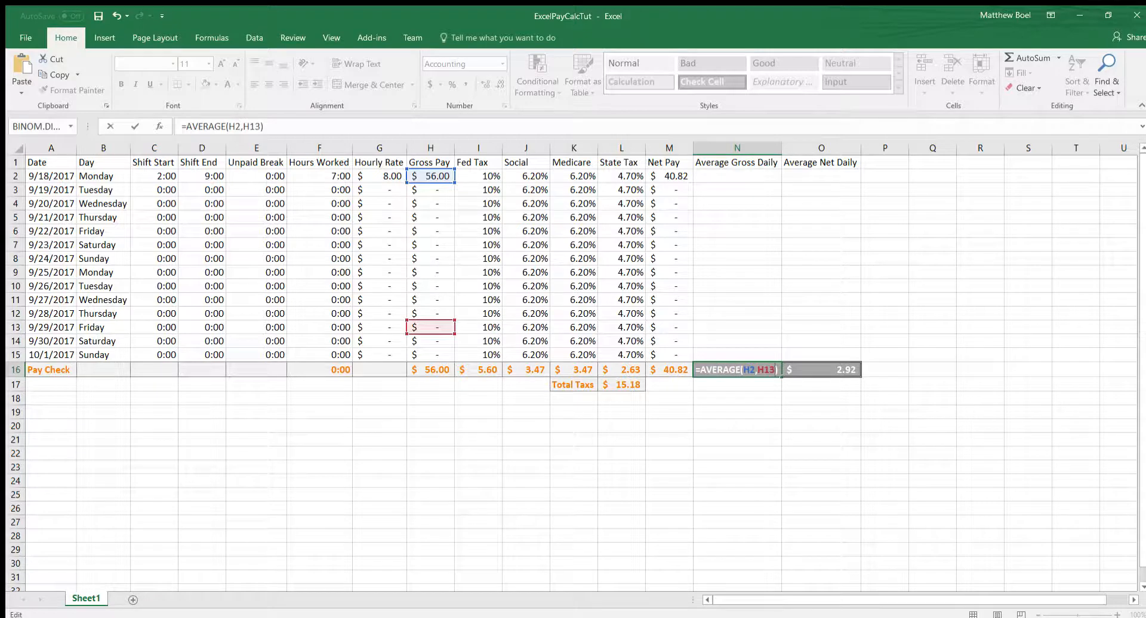
text(H15)
key(Return)
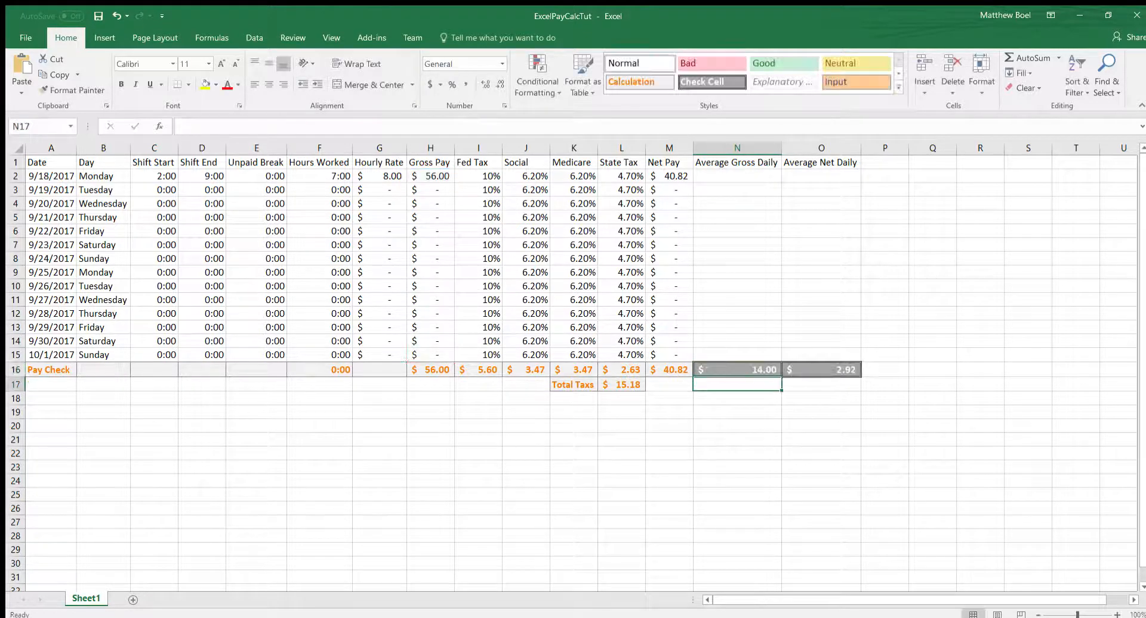
double_click(726, 370)
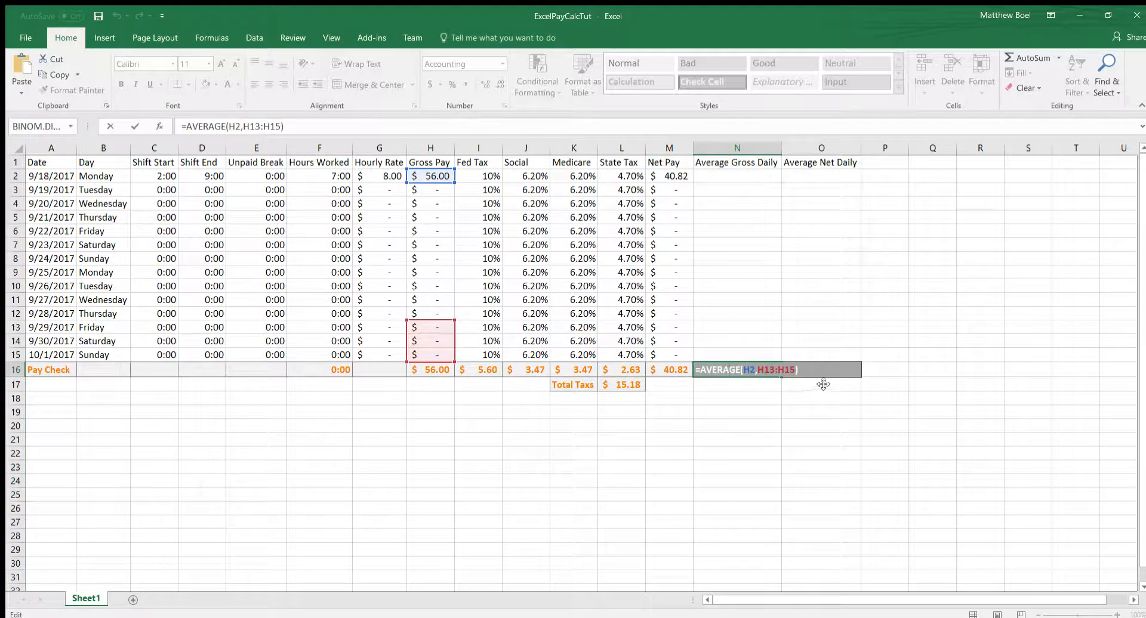
key(Return)
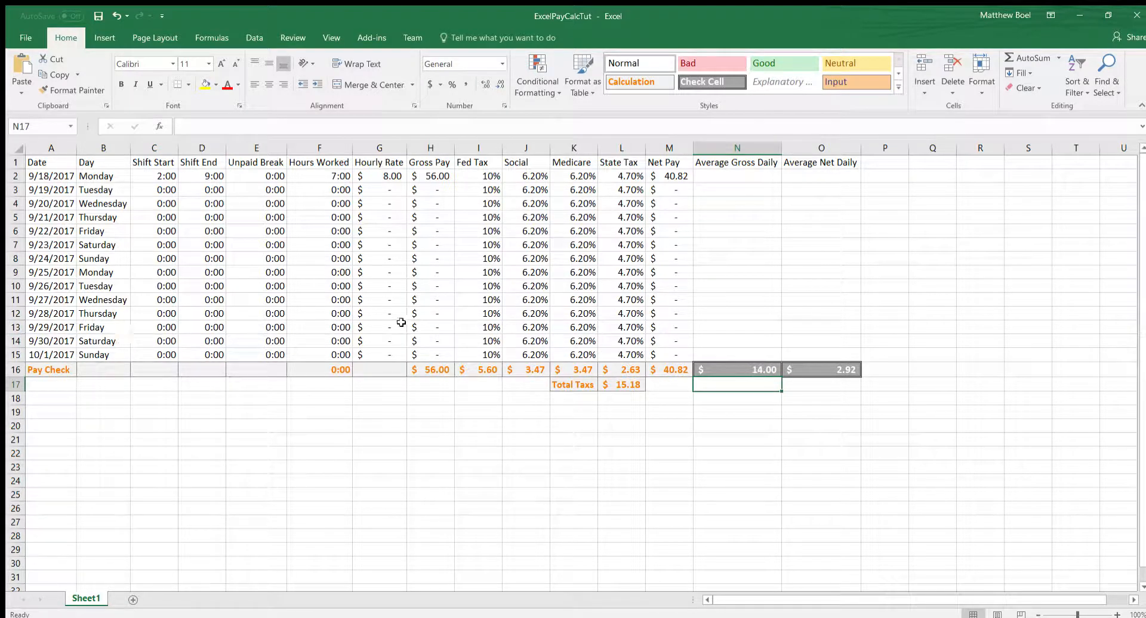
- Enter shift times 2:00 to 3:00 for Friday 9/29/2017 and 3:00 to 7:00 for Saturday 9/30/2017
click(160, 329)
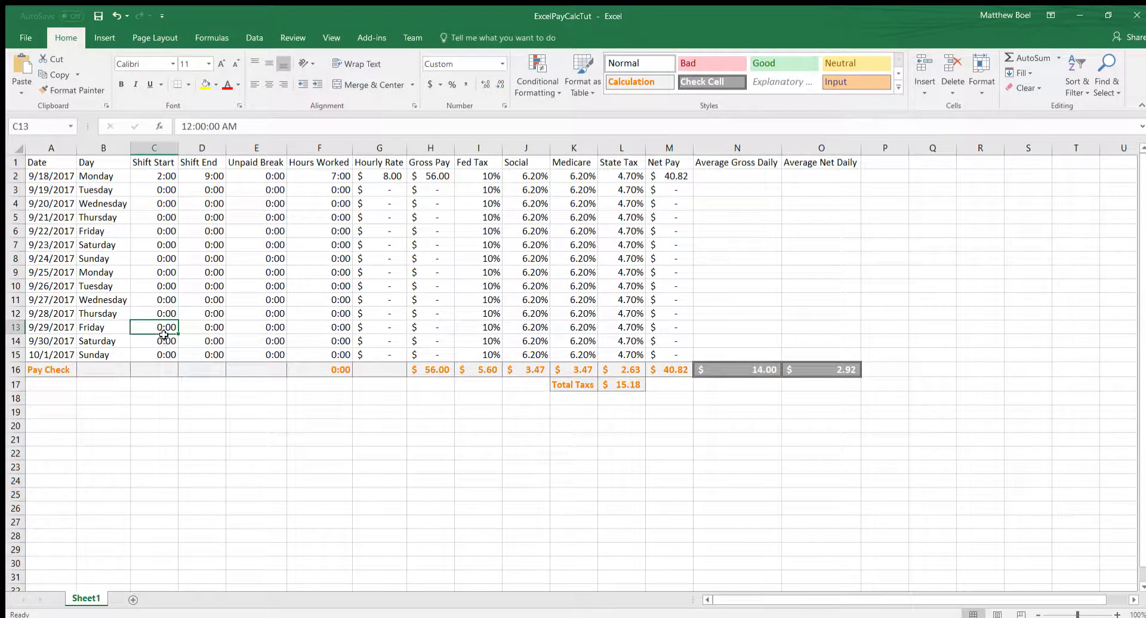
text(2:00)
key(Tab)
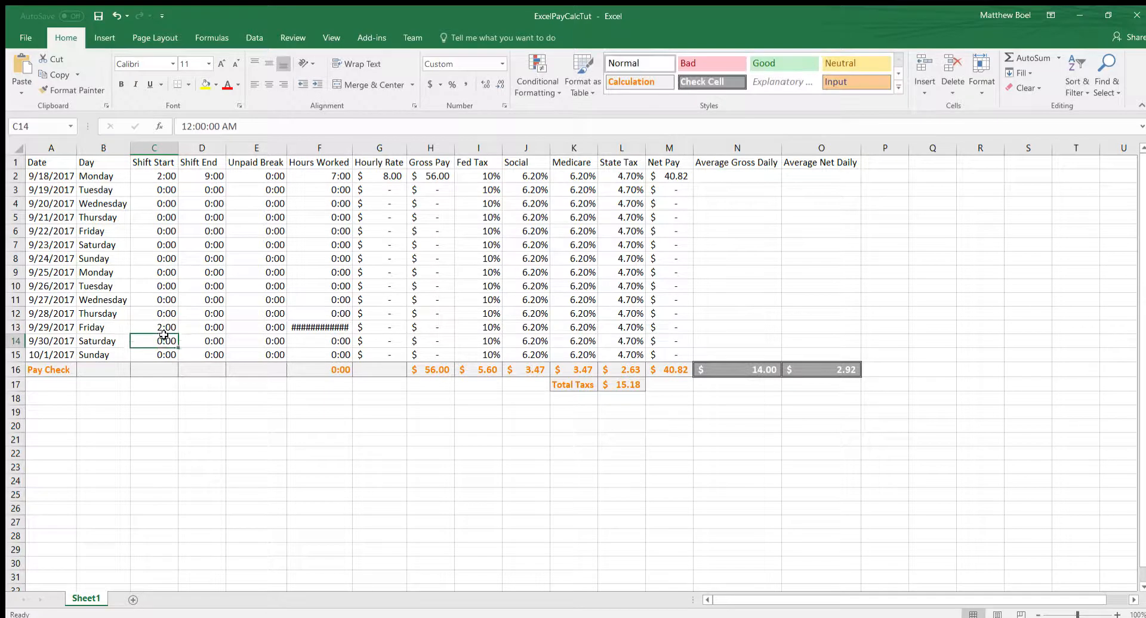
text(3:00)
key(Return)
text(L:00)
key(Tab)
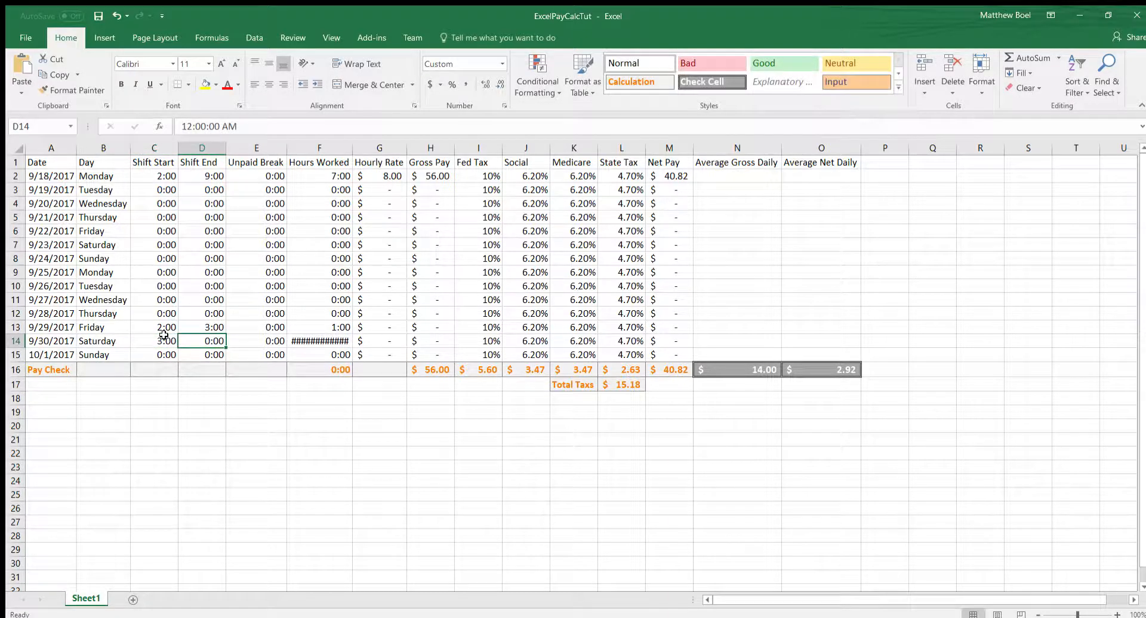
text(7:00)
key(Return)
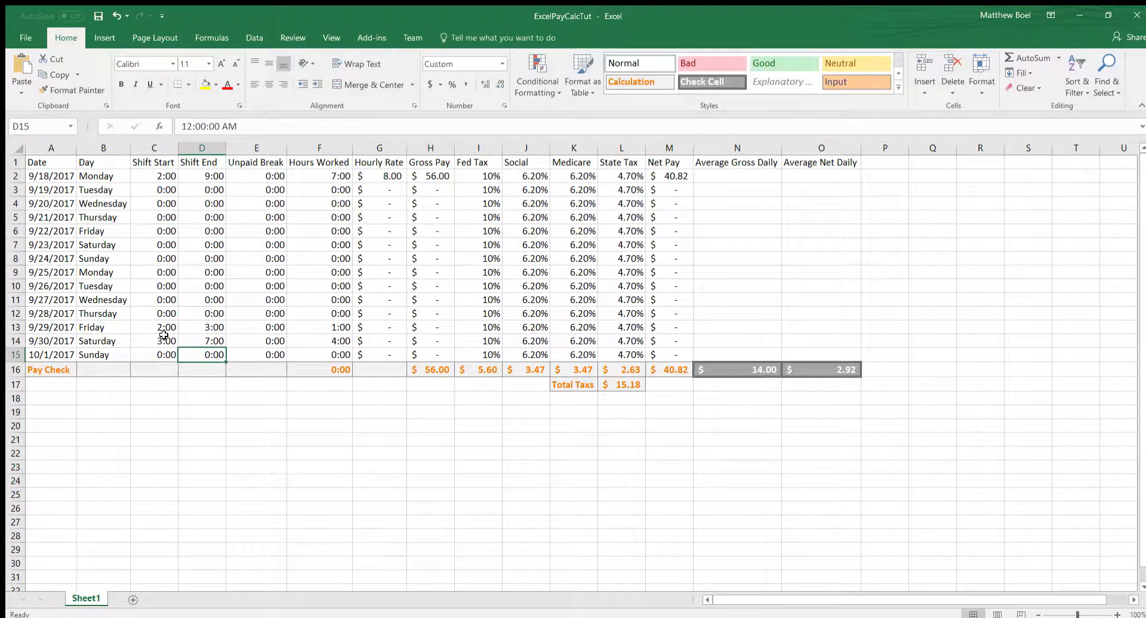
- Fill the 8.00 hourly rate from G2 down to G15 and enter Sunday 10/1/2017's shift as 4:00 to 10:00
click(394, 177)
drag(406, 183, 384, 357)
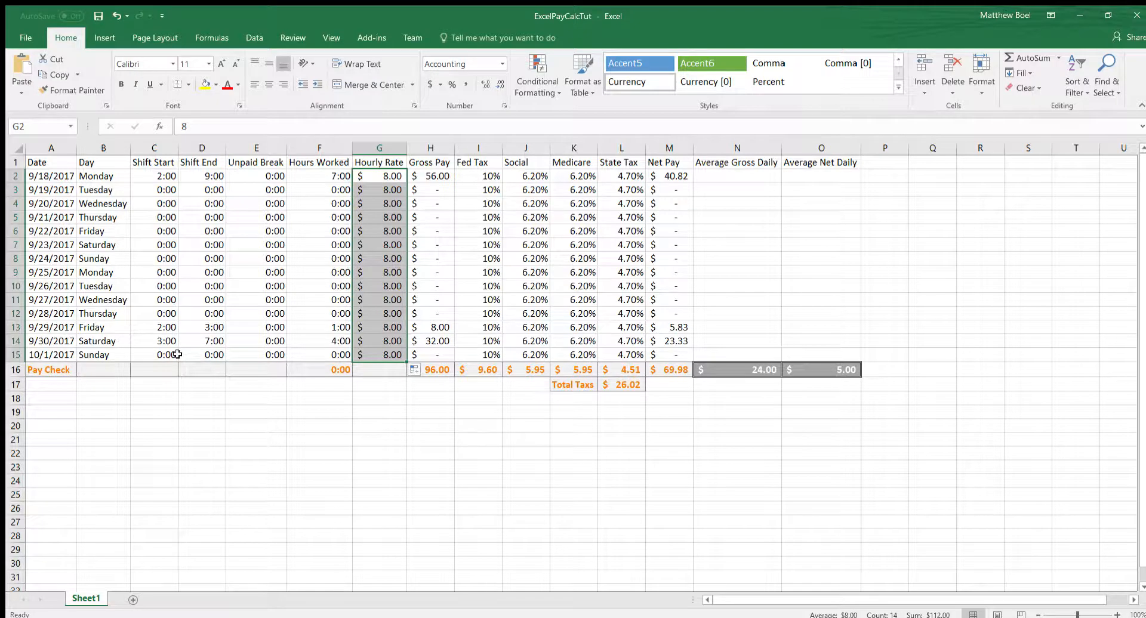
drag(180, 355, 177, 354)
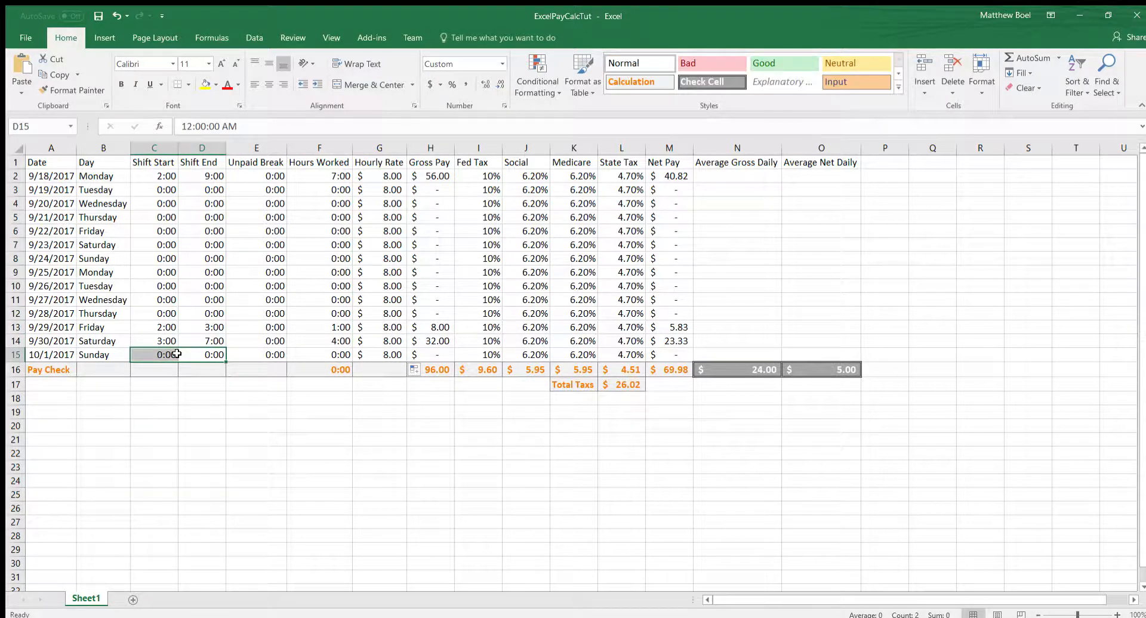
click(173, 355)
text(4:00)
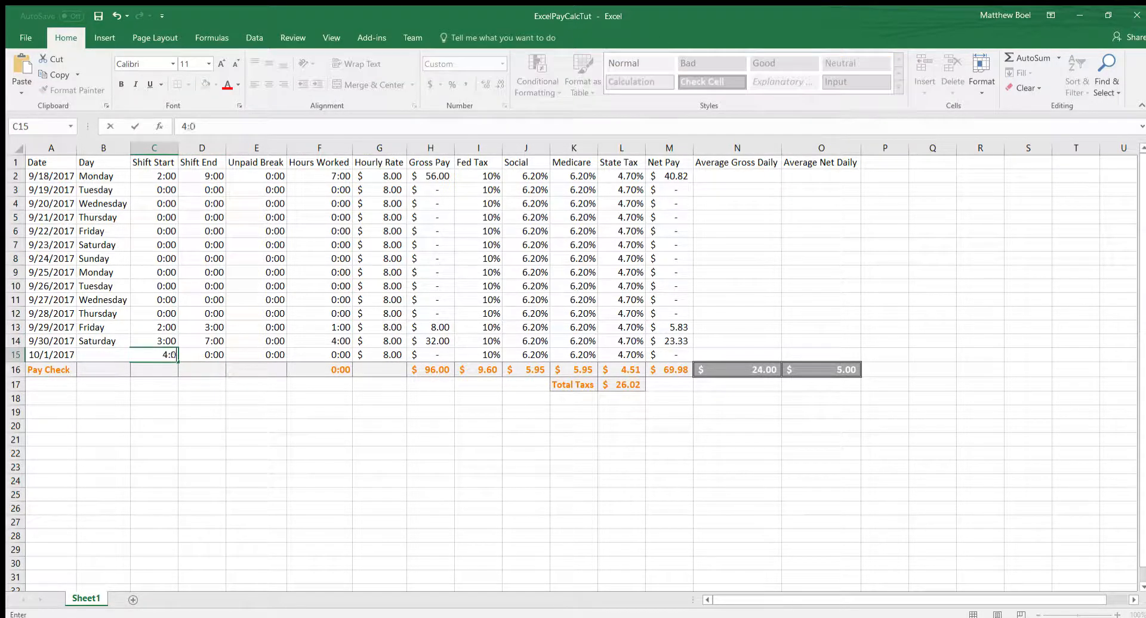
key(Tab)
text(10:00)
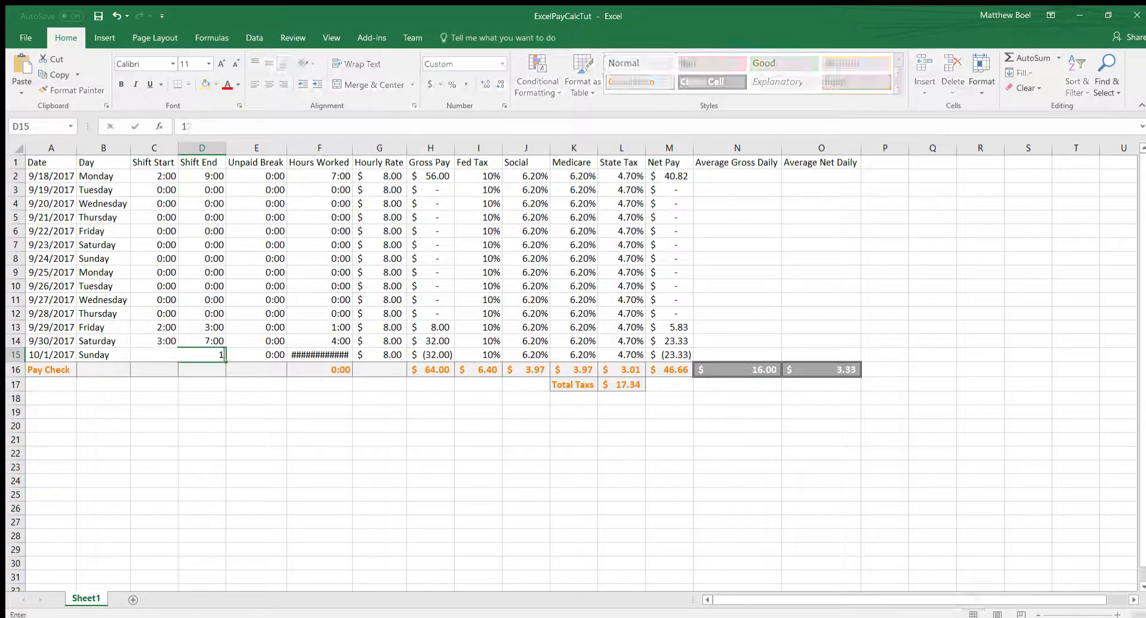
key(Return)
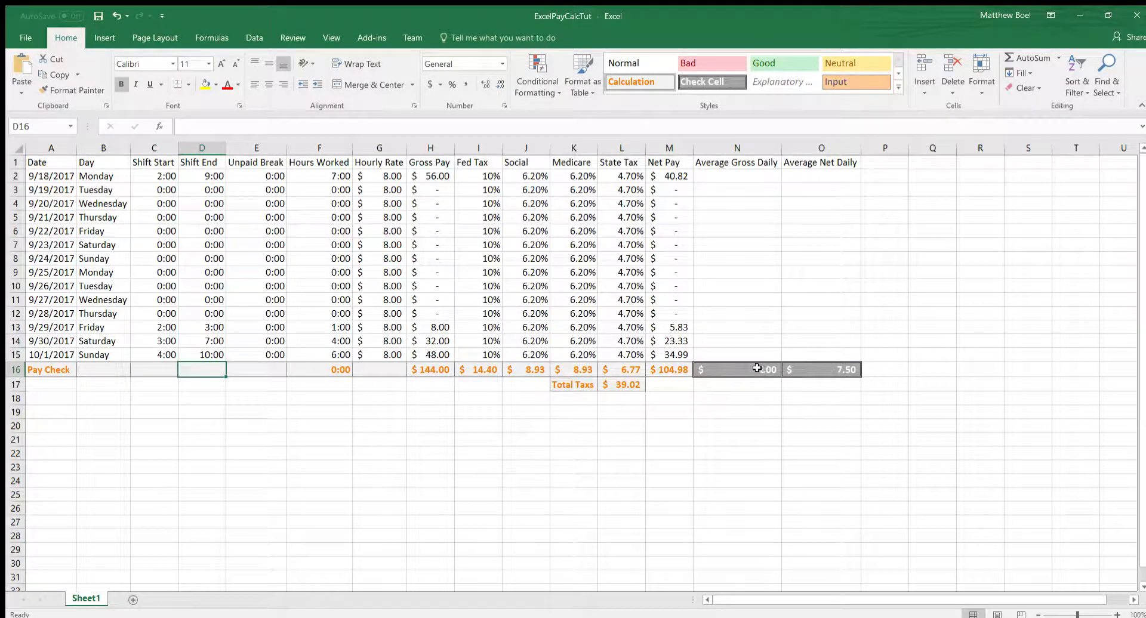
- Change the Average Net Daily formula in O16 to average only the Net Pay cells M2 and M15
double_click(811, 370)
click(866, 369)
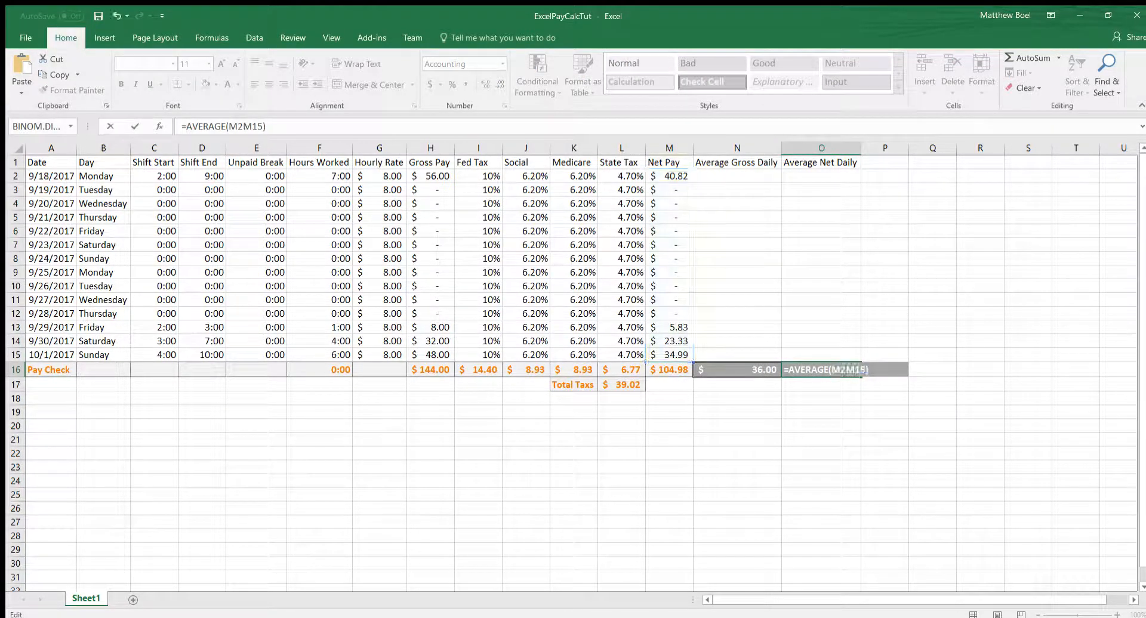
key(Return)
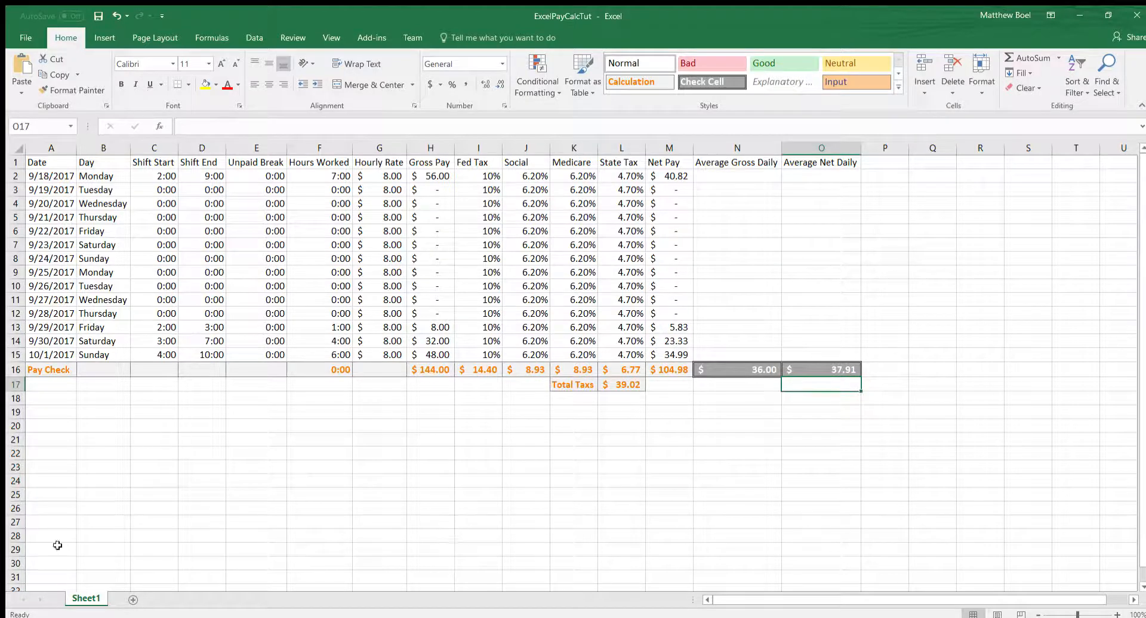
- Rename the Sheet1 worksheet as 10-6-2017
double_click(87, 599)
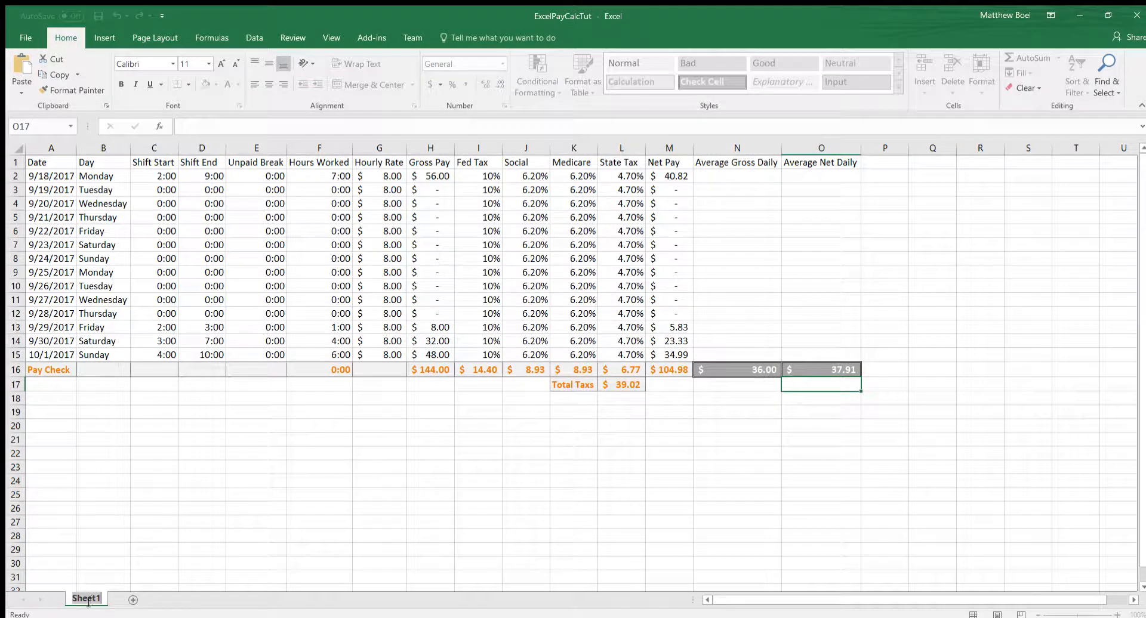
key(BackSpace)
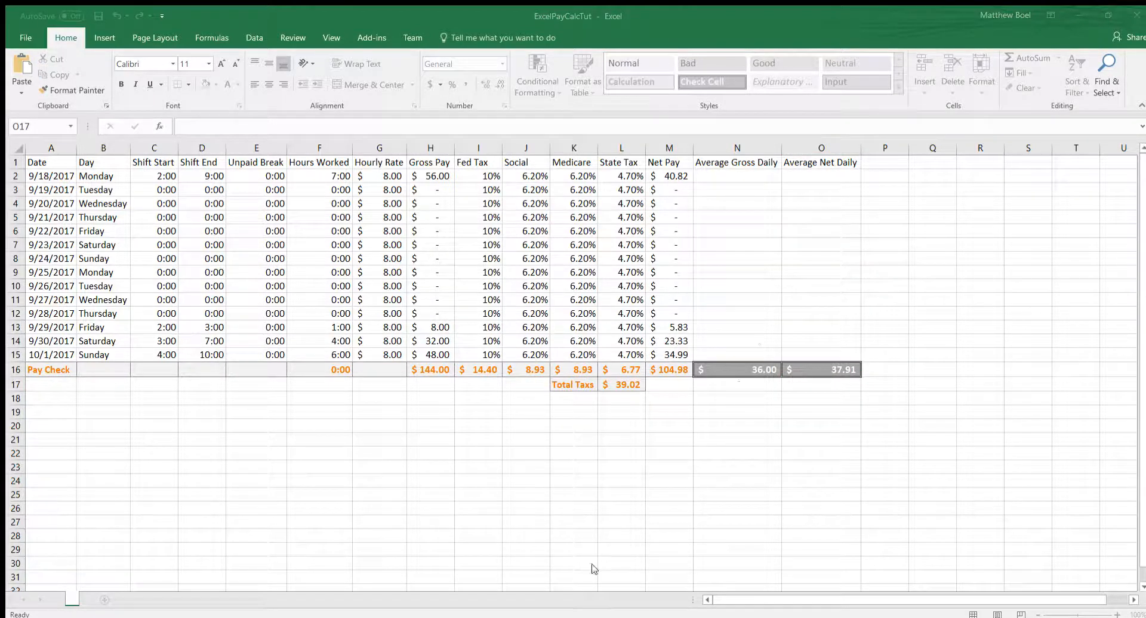
click(72, 596)
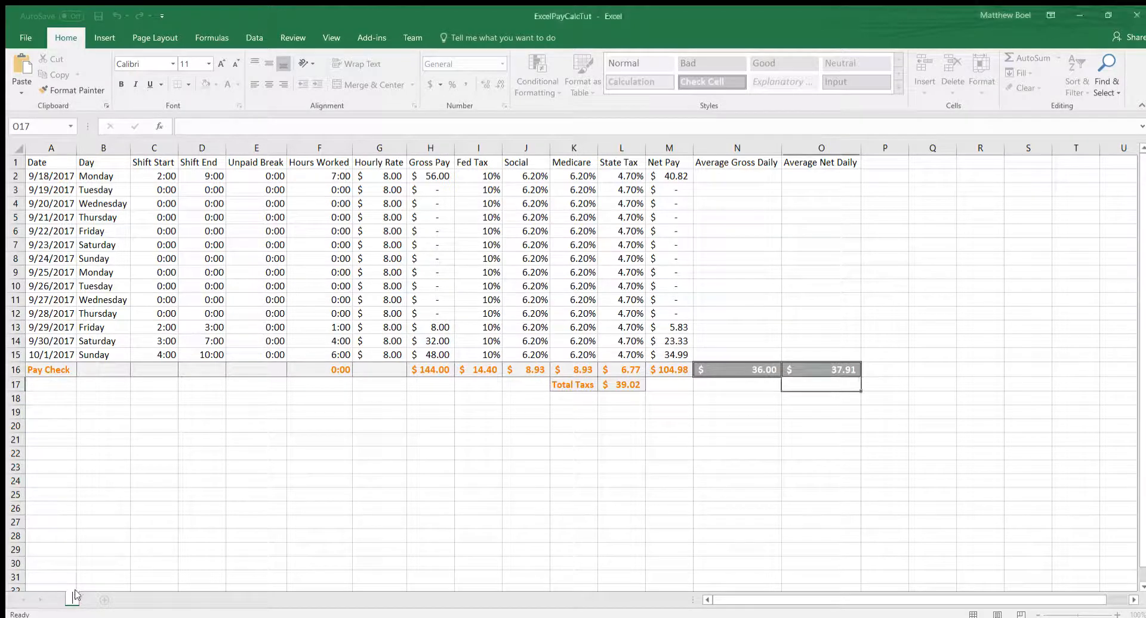
text(10-6)
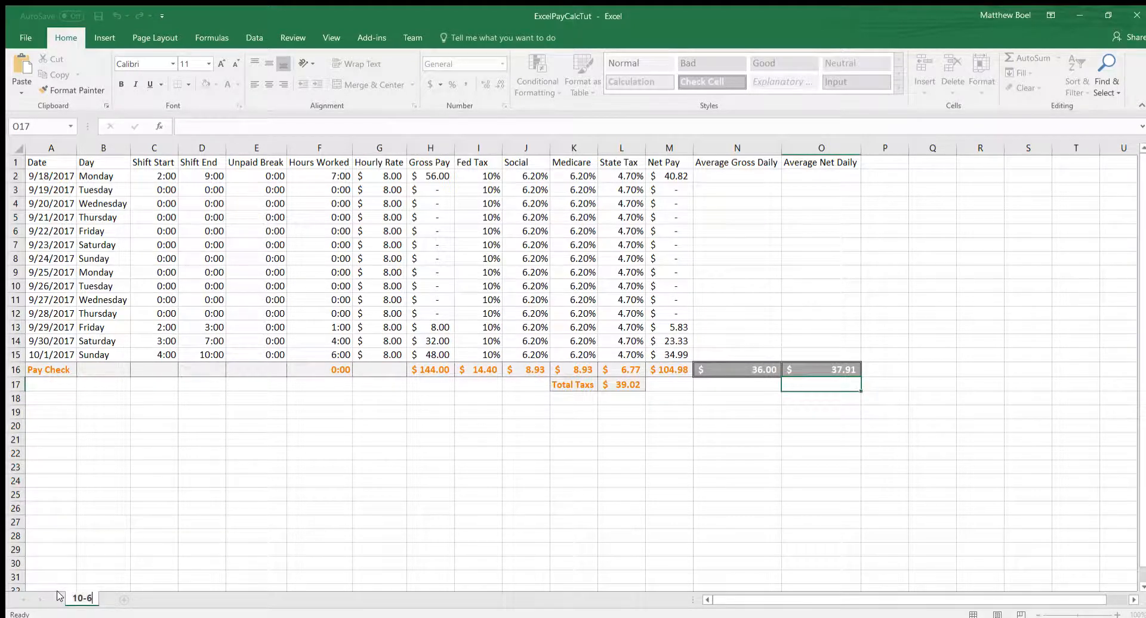
text(-2017)
key(Return)
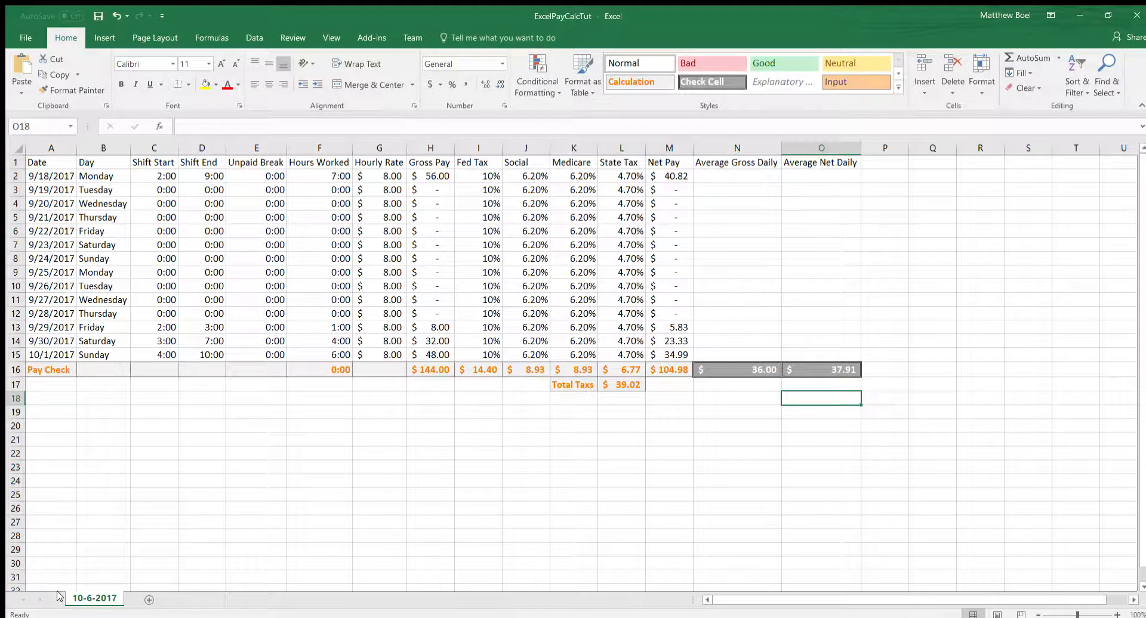
- Add a new worksheet and paste a copy of the pay table A1:O17 from 10-6-2017 at A1
click(149, 600)
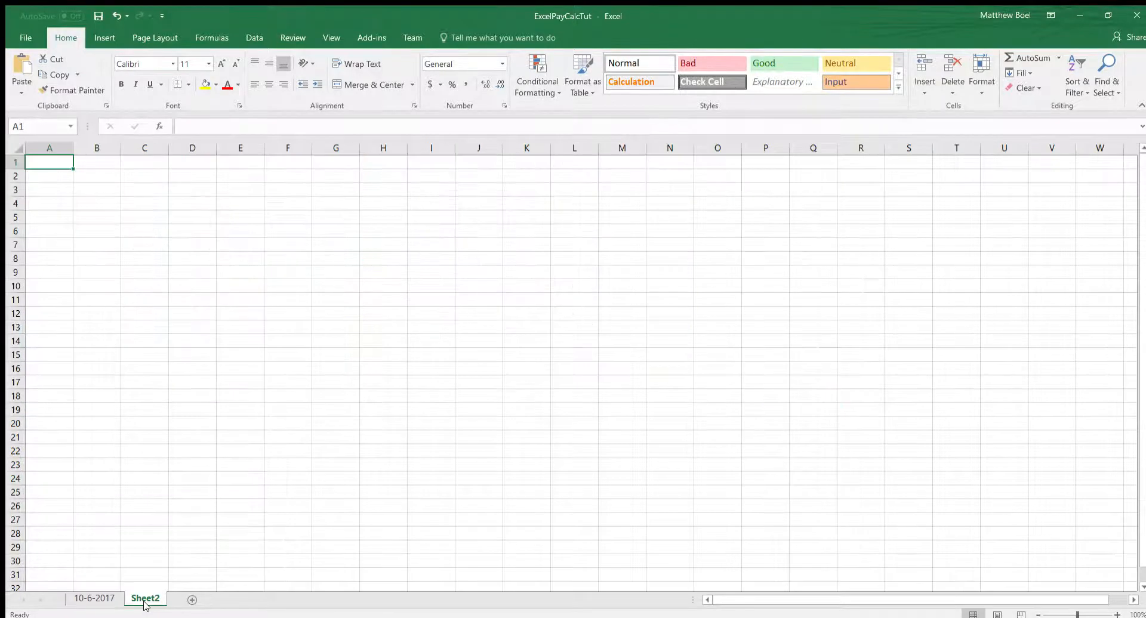
click(80, 598)
drag(43, 157, 791, 387)
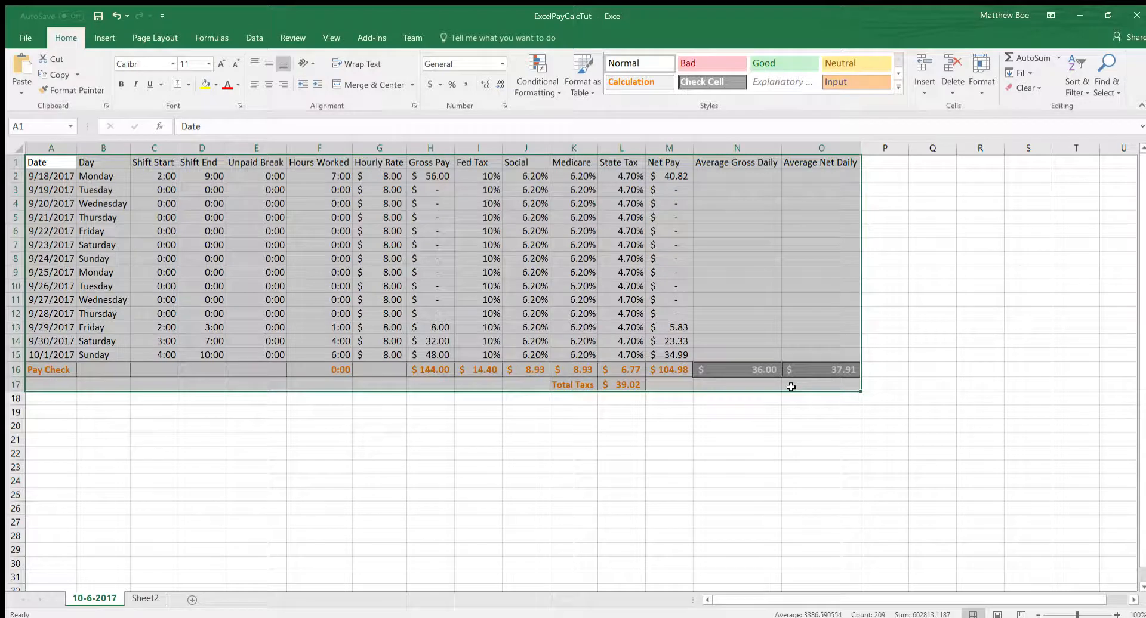
key(ctrl+c)
click(145, 598)
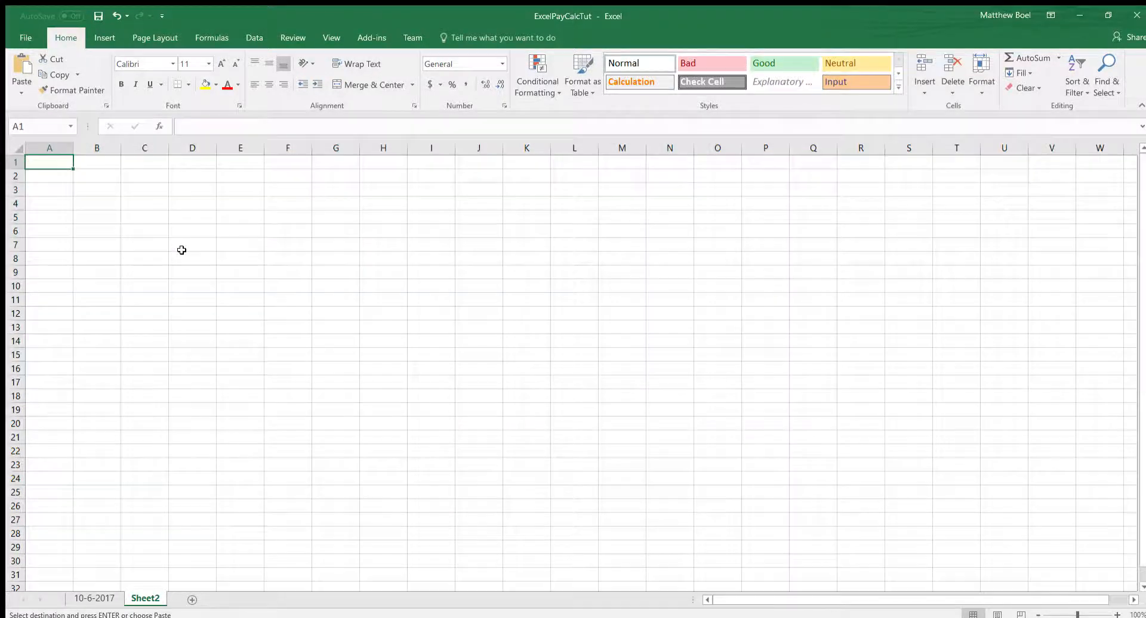
key(ctrl+v)
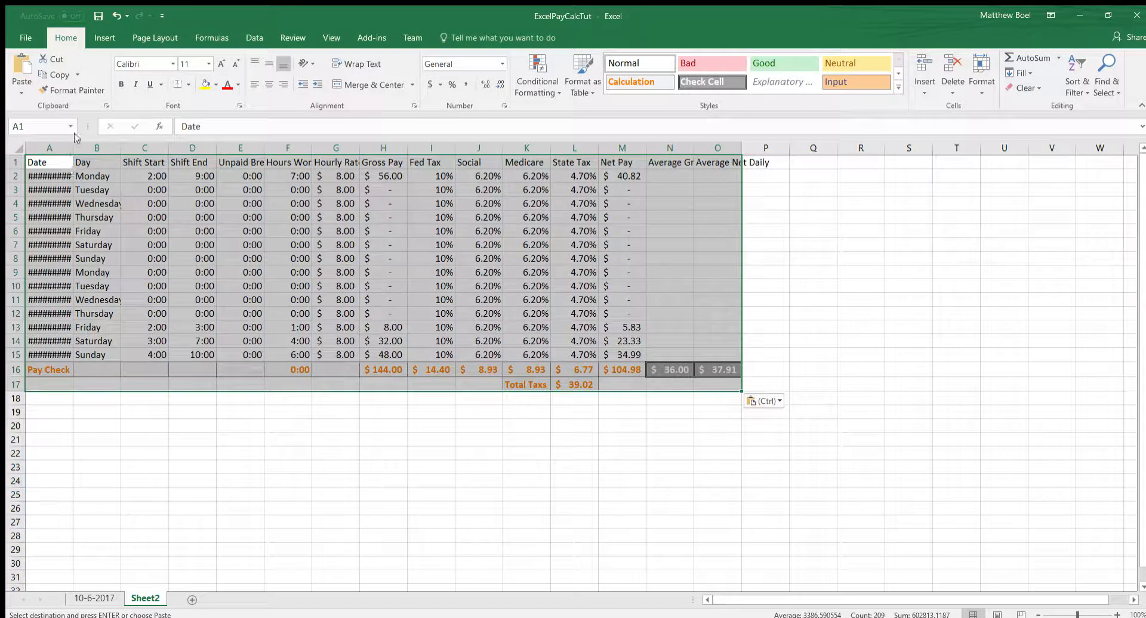
- Fit the Date column's width to its contents on Sheet2 and return to the 10-6-2017 sheet
click(77, 186)
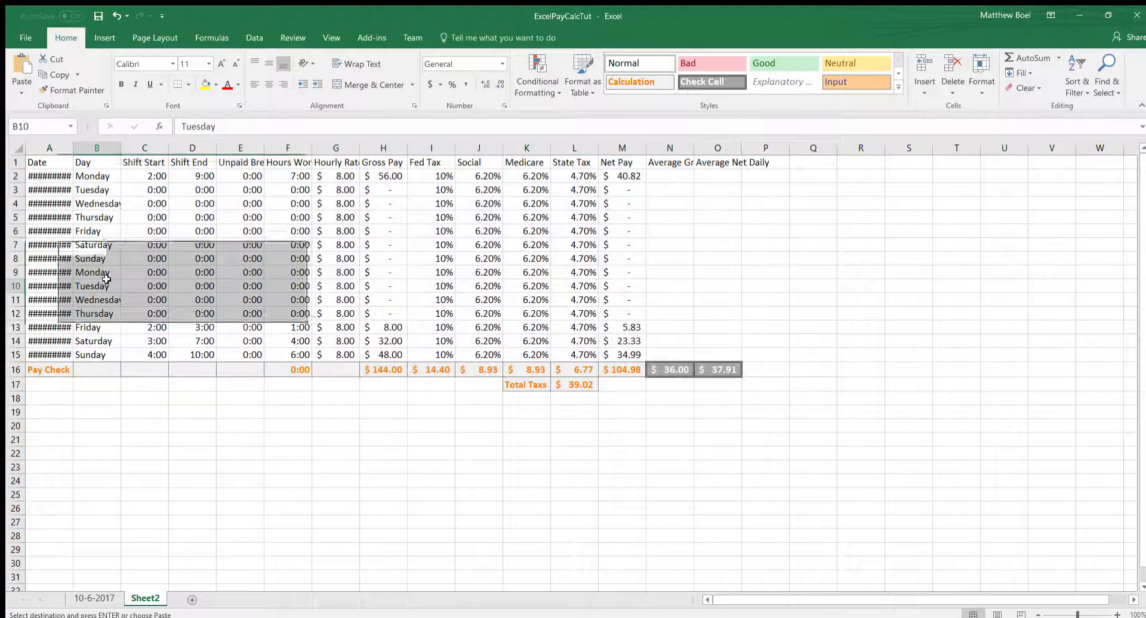
click(50, 186)
click(49, 173)
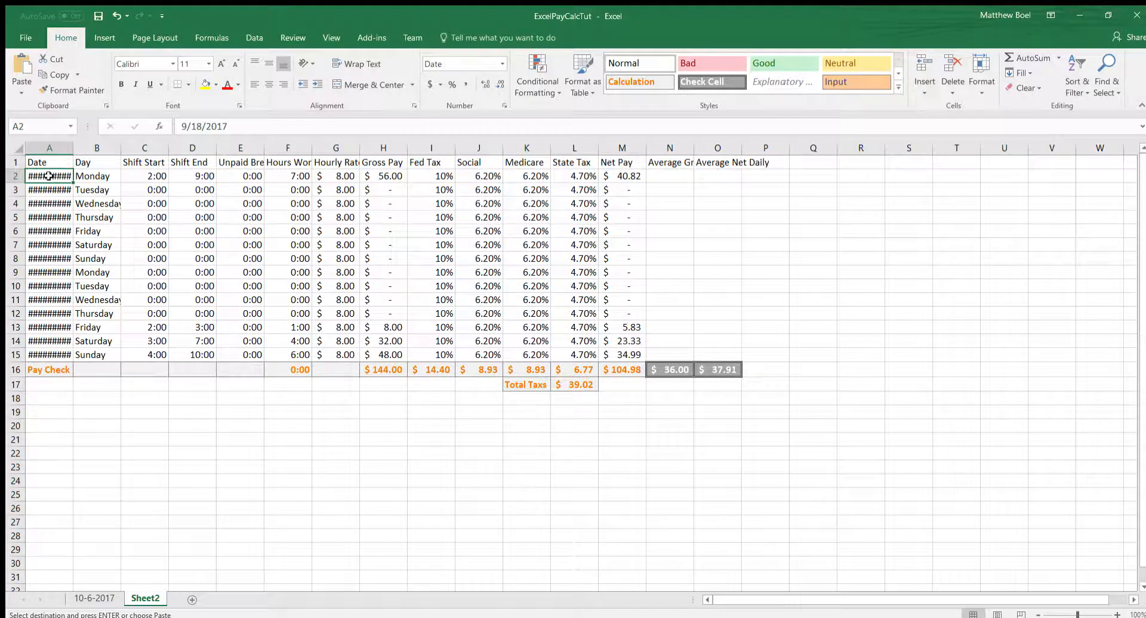
double_click(73, 147)
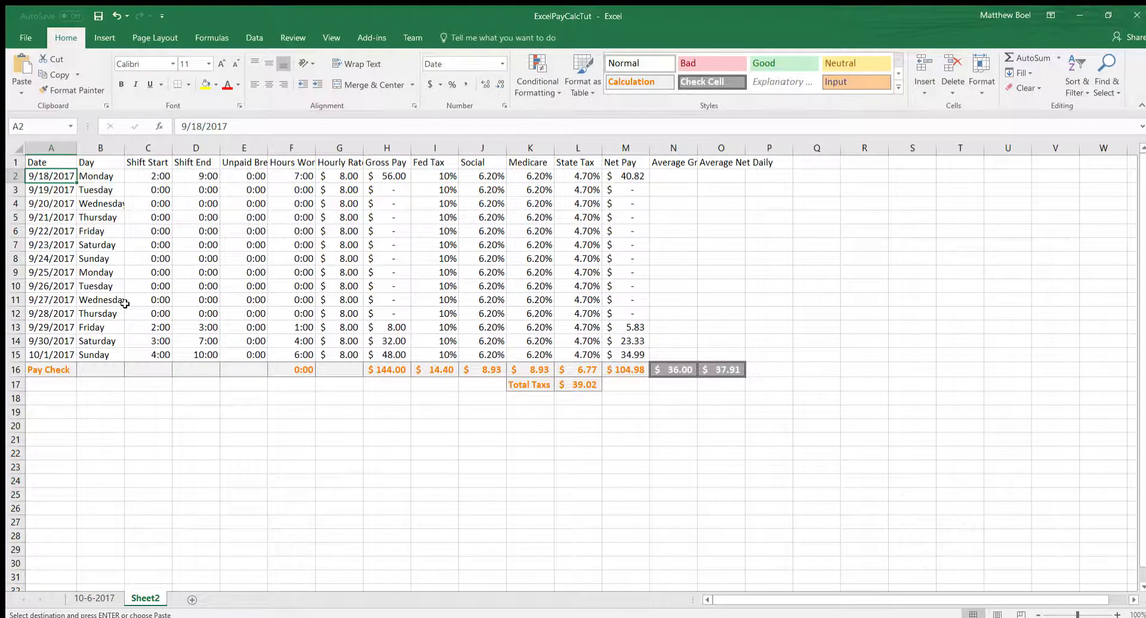
click(93, 598)
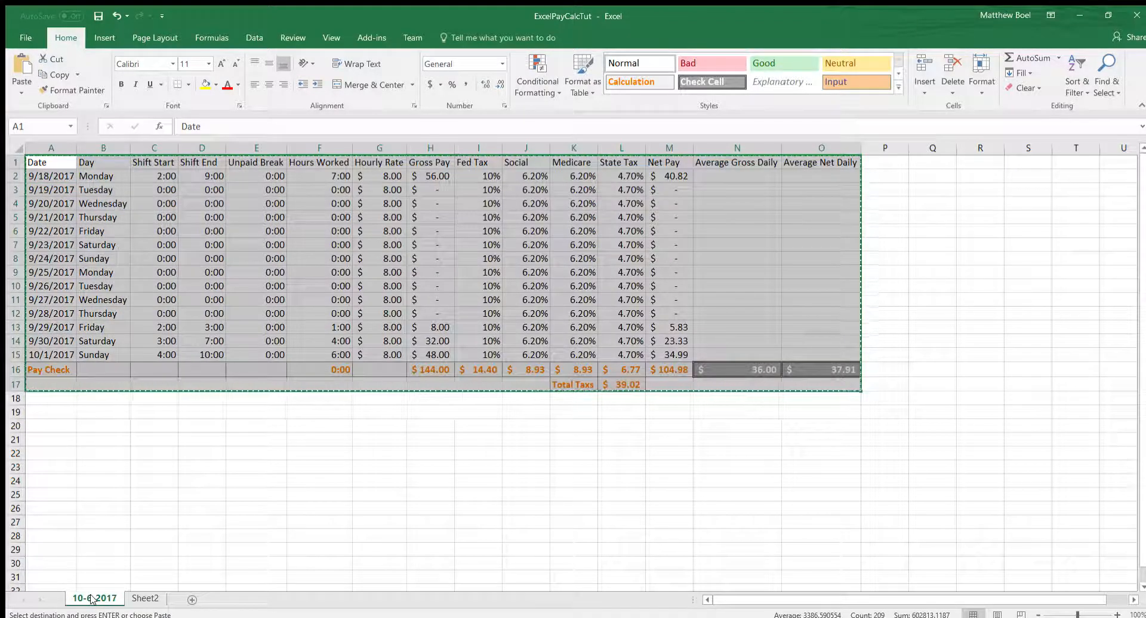